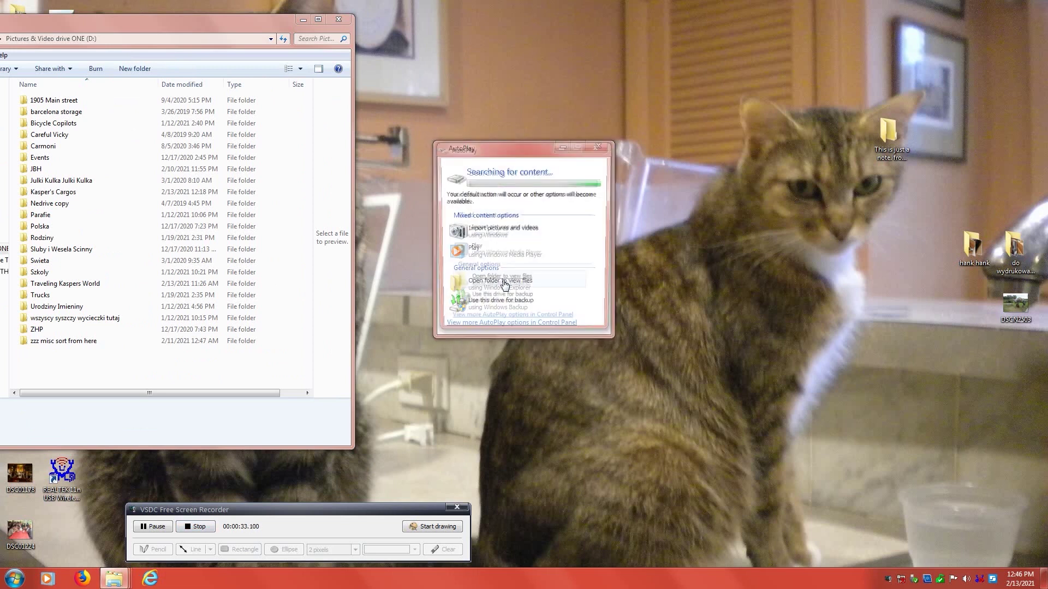
- Open the Drive THREE (N:) and Drive TWO (L:) folders and arrange their windows side by side with drive ONE
{"action": "left_click", "coordinate": [503, 283]}
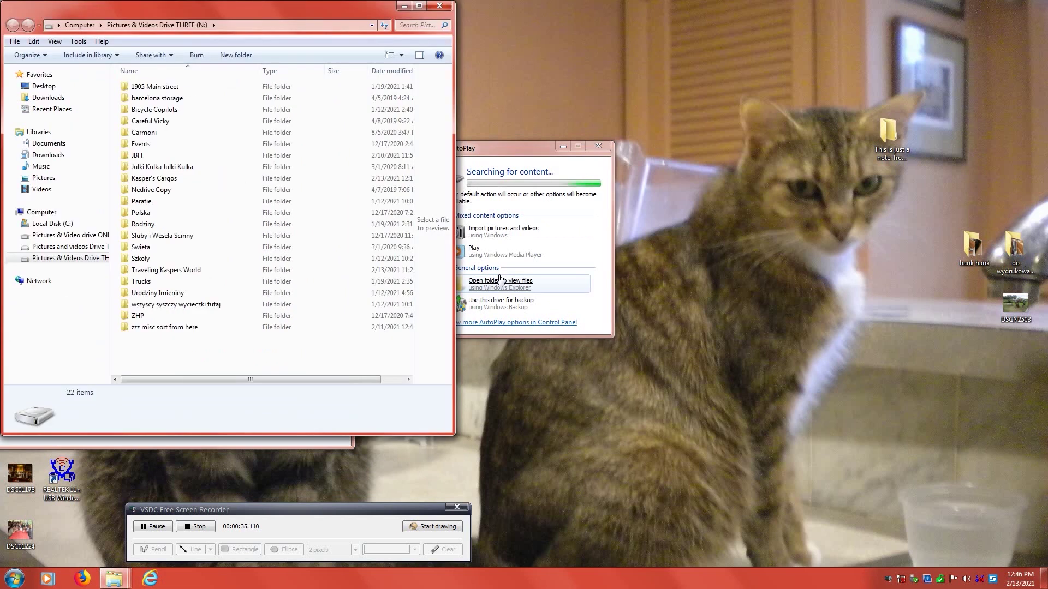
{"action": "left_click_drag", "start_coordinate": [134, 11], "coordinate": [772, 24]}
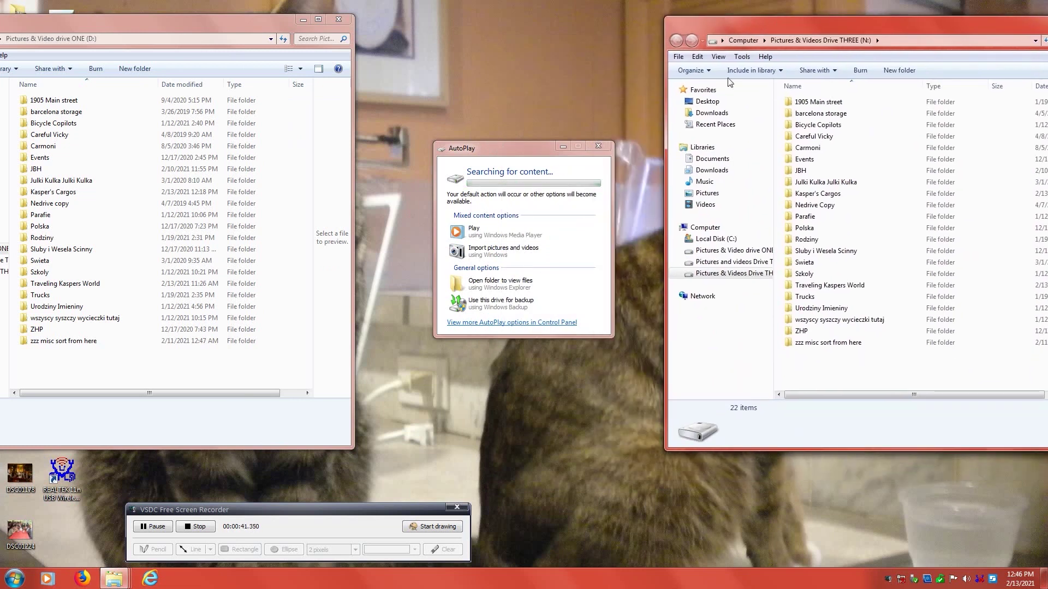
{"action": "left_click", "coordinate": [489, 283]}
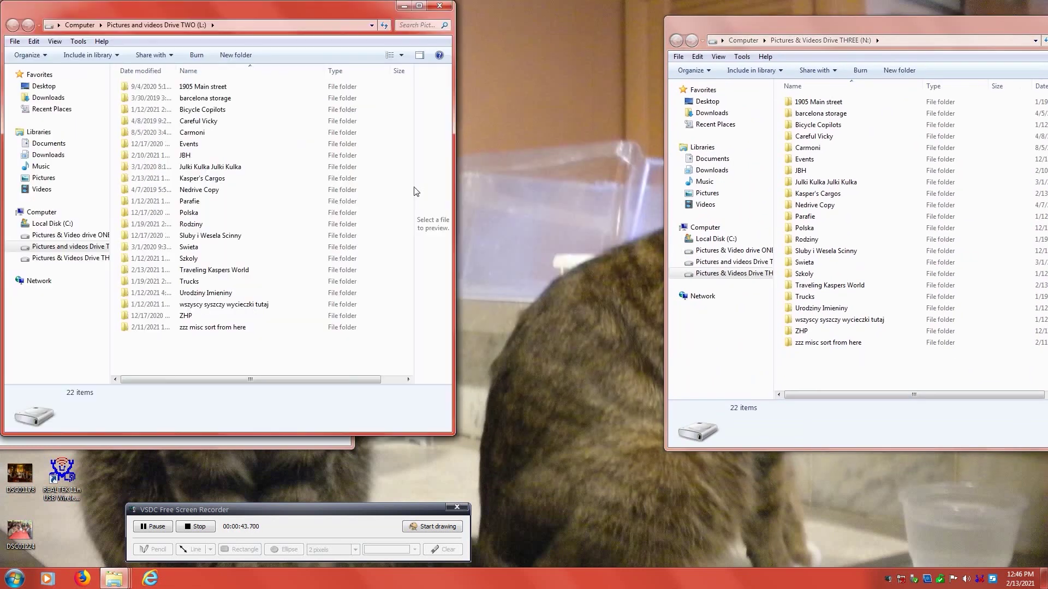
{"action": "left_click_drag", "start_coordinate": [255, 14], "coordinate": [519, 23]}
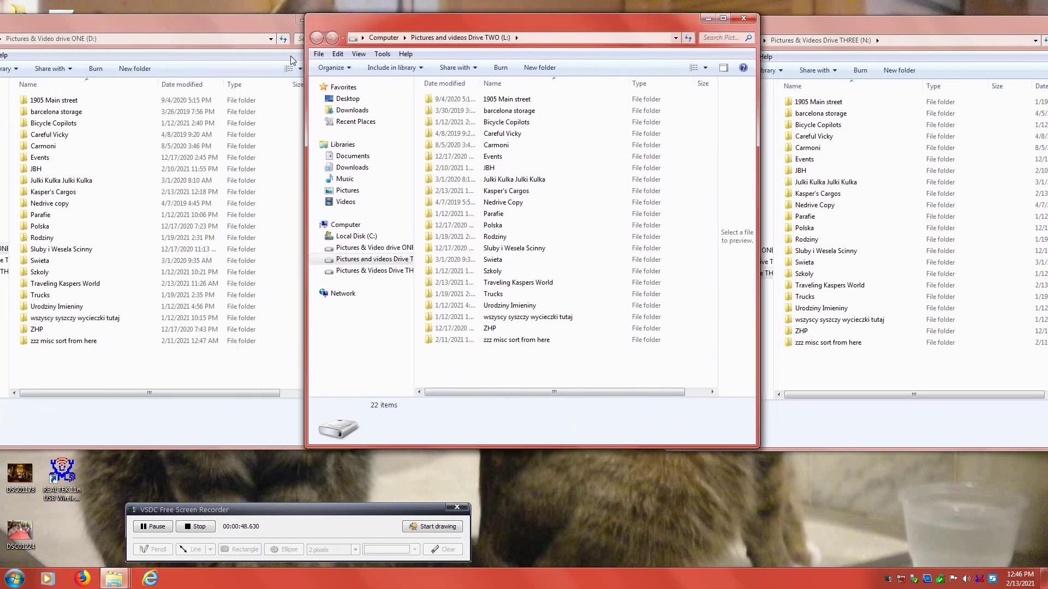
- Reposition the drive ONE window beside the Drive TWO window and reopen Pictures & Video drive ONE (D:) from Computer
{"action": "left_click", "coordinate": [134, 40]}
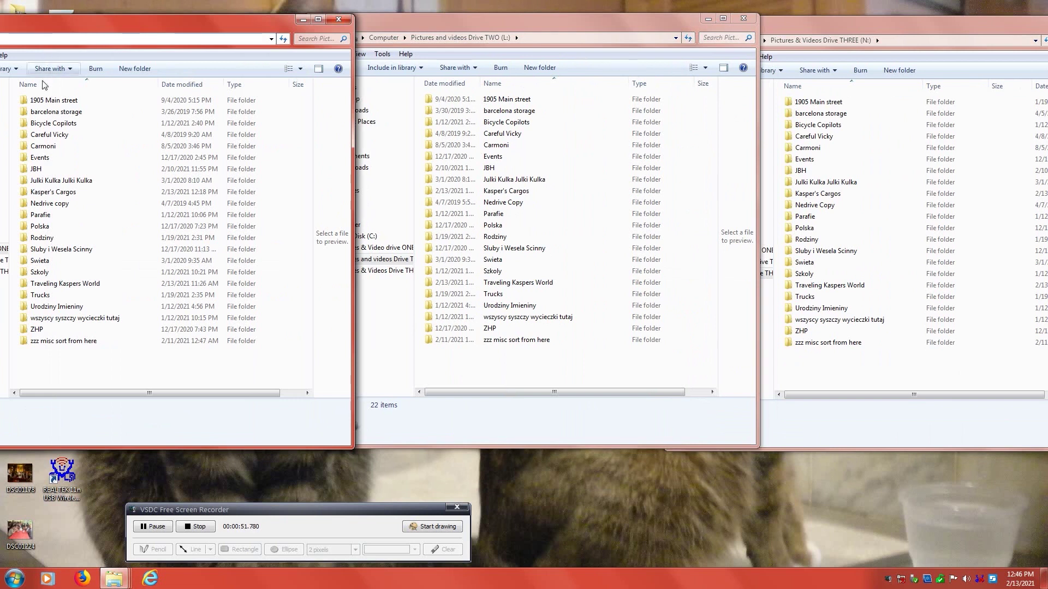
{"action": "left_click_drag", "start_coordinate": [85, 30], "coordinate": [160, 34]}
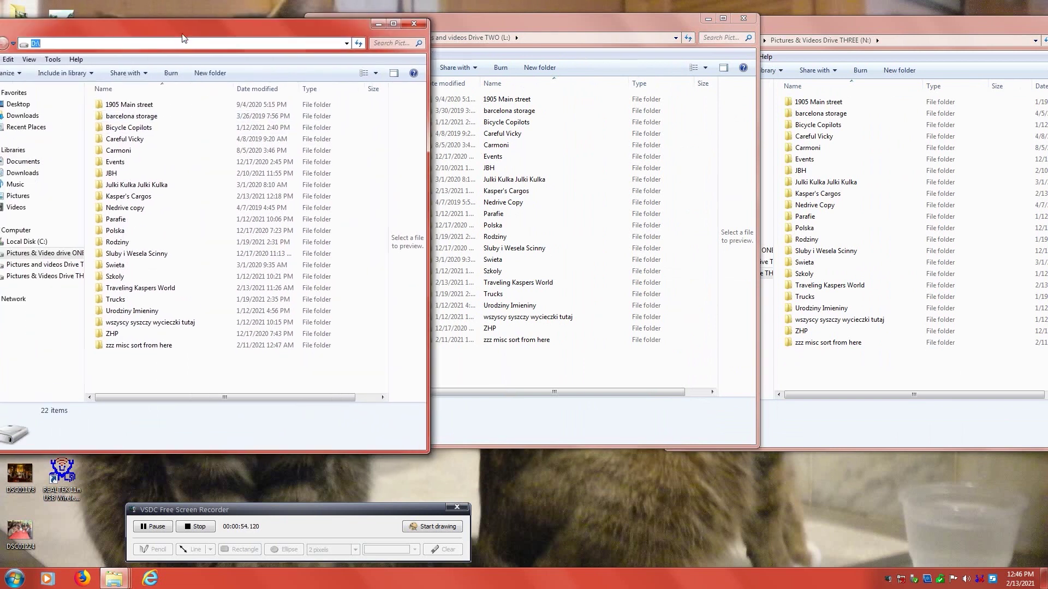
{"action": "left_click", "coordinate": [16, 230]}
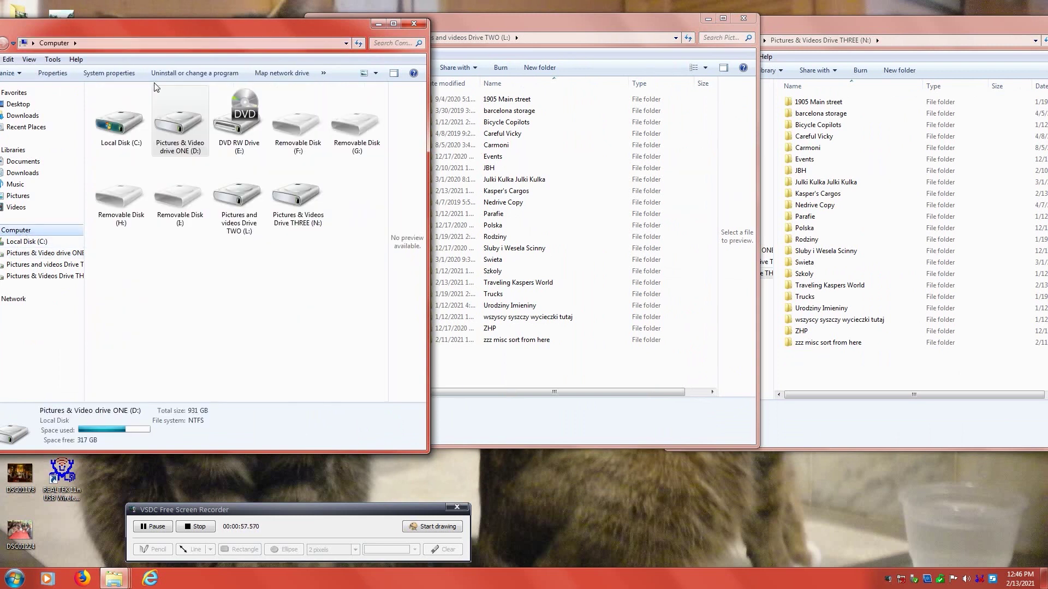
{"action": "left_click_drag", "start_coordinate": [215, 31], "coordinate": [155, 25]}
{"action": "left_click", "coordinate": [122, 143]}
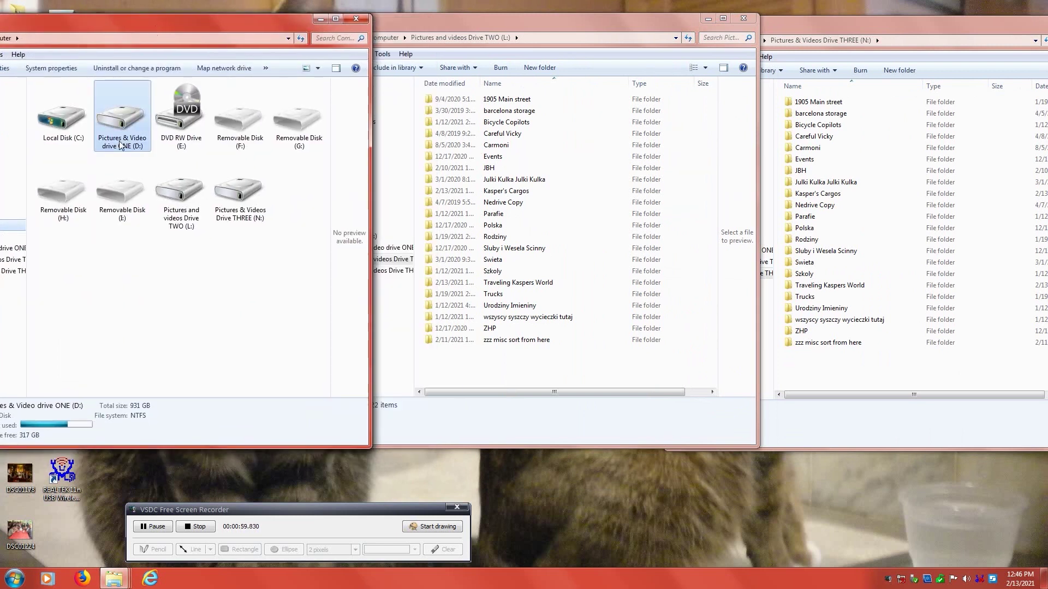
{"action": "double_click", "coordinate": [121, 144]}
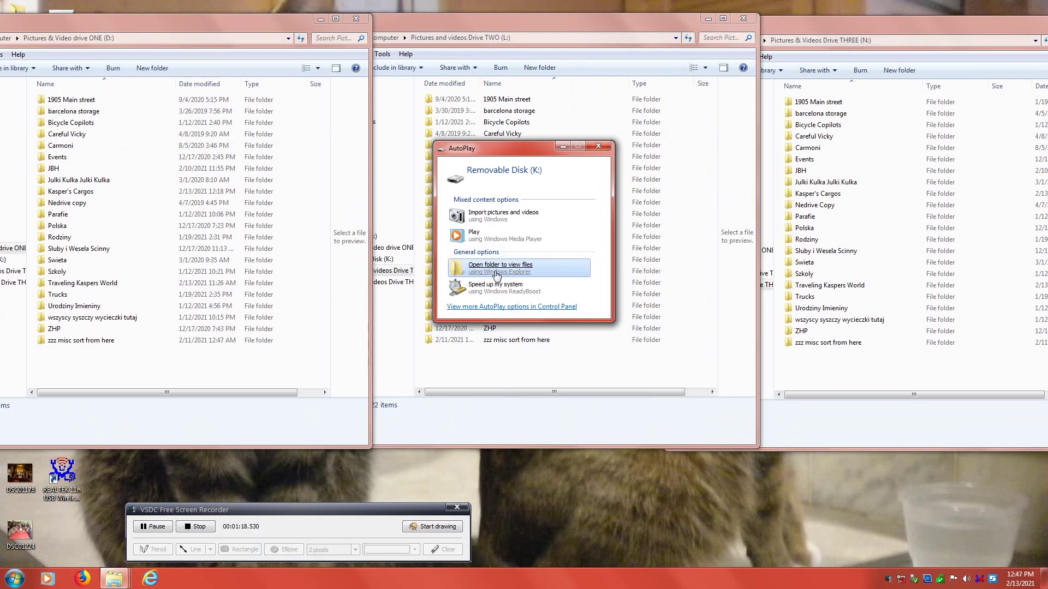
- Open Removable Disk (K:) in a window below the drive windows and go to the end of its Pictures 1 27 2021 folder
{"action": "left_click", "coordinate": [500, 268]}
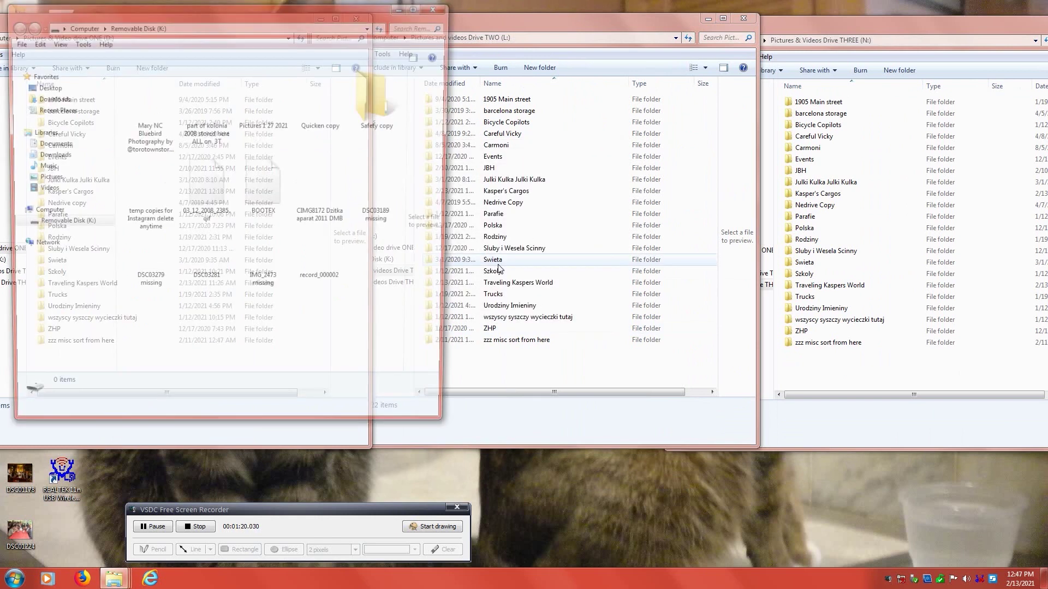
{"action": "left_click_drag", "start_coordinate": [212, 10], "coordinate": [772, 222]}
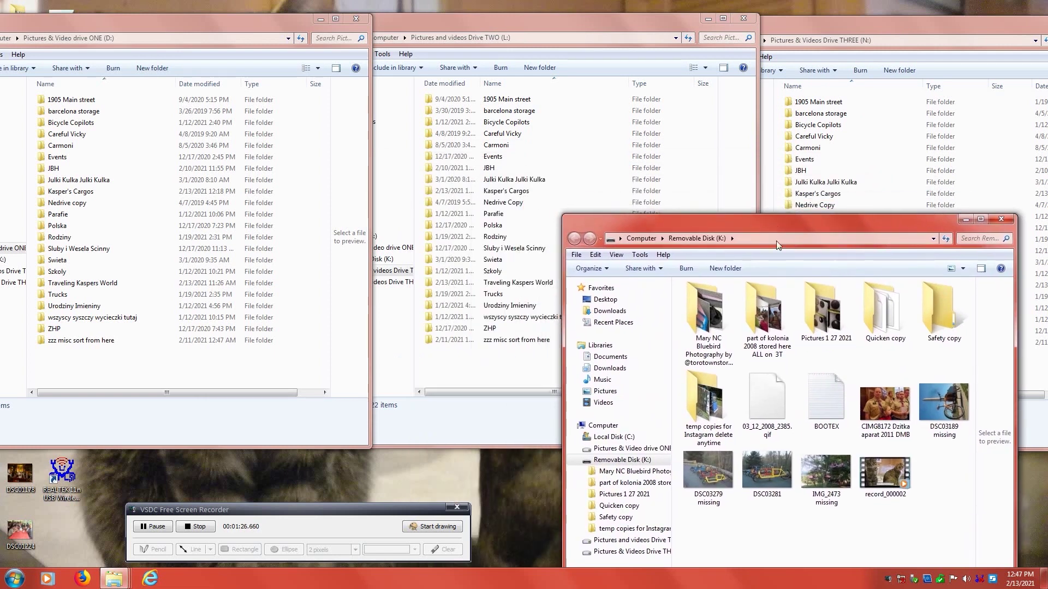
{"action": "double_click", "coordinate": [818, 316]}
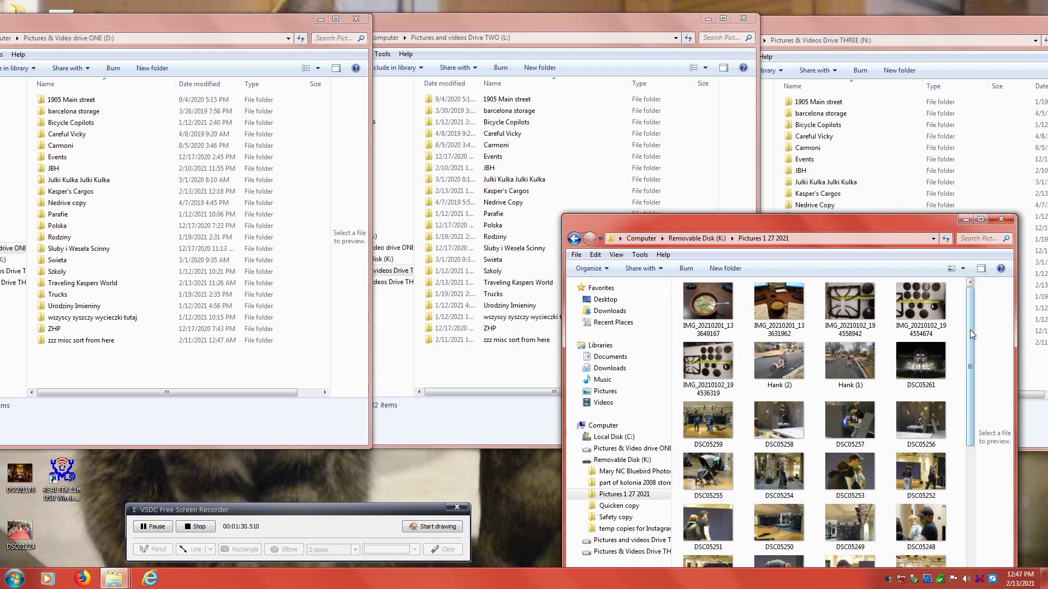
{"action": "left_click_drag", "start_coordinate": [971, 329], "coordinate": [976, 514]}
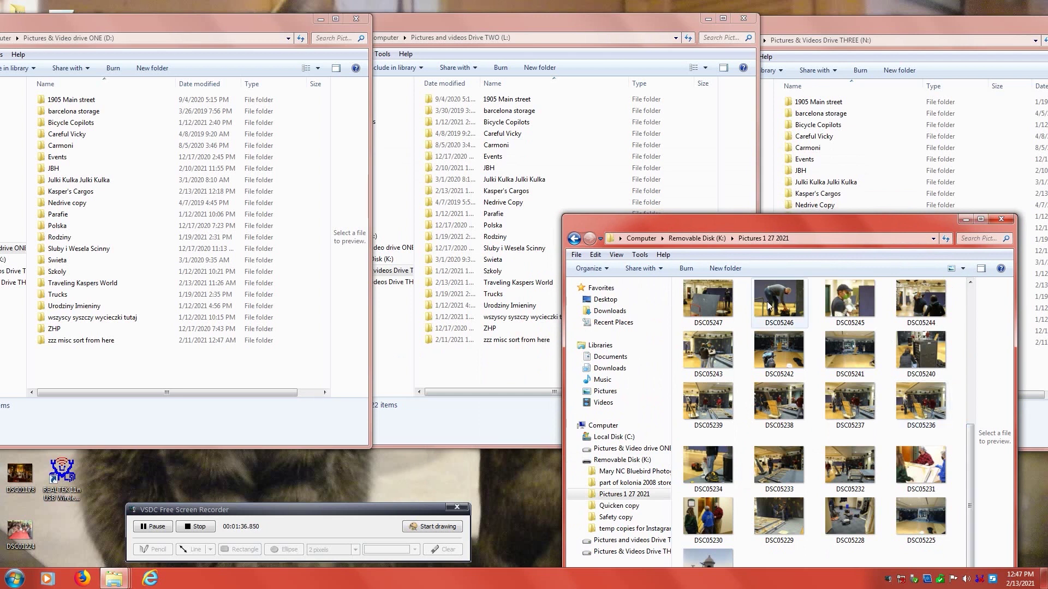
{"action": "left_click_drag", "start_coordinate": [794, 221], "coordinate": [795, 172]}
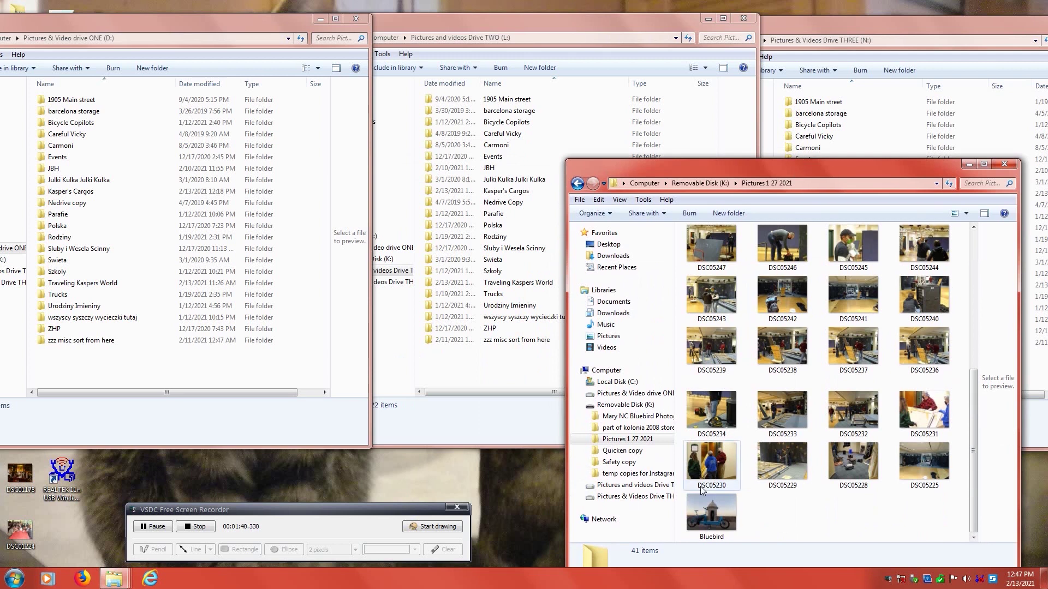
- View the Bluebird photo at larger size and close the viewer
{"action": "left_click", "coordinate": [713, 532]}
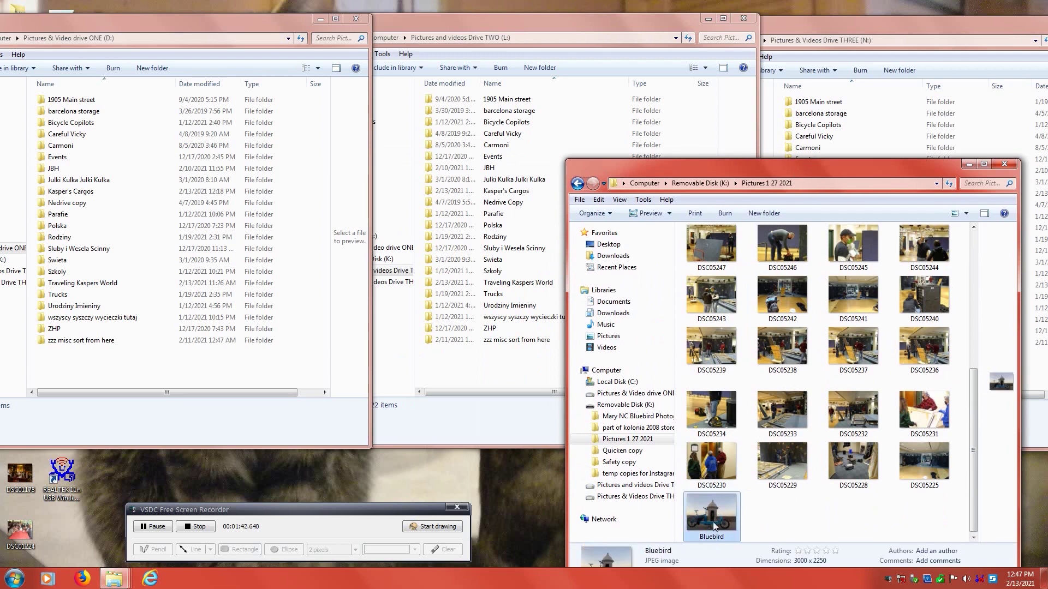
{"action": "double_click", "coordinate": [713, 521]}
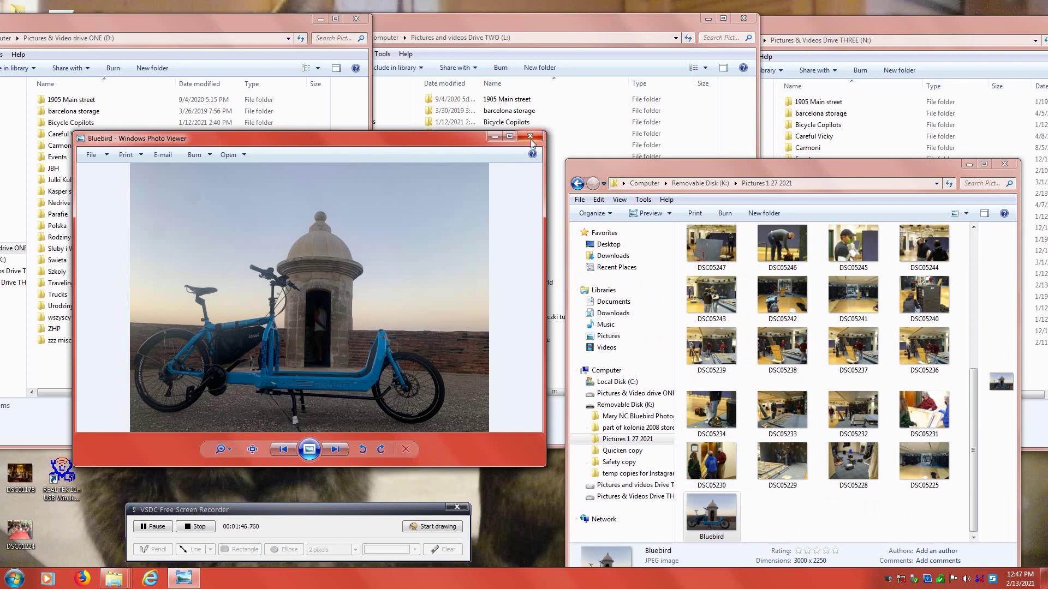
{"action": "left_click", "coordinate": [529, 136]}
- Rename the Bluebird photo with the person's first name followed by "go to PR from NYC"
{"action": "left_click", "coordinate": [712, 537]}
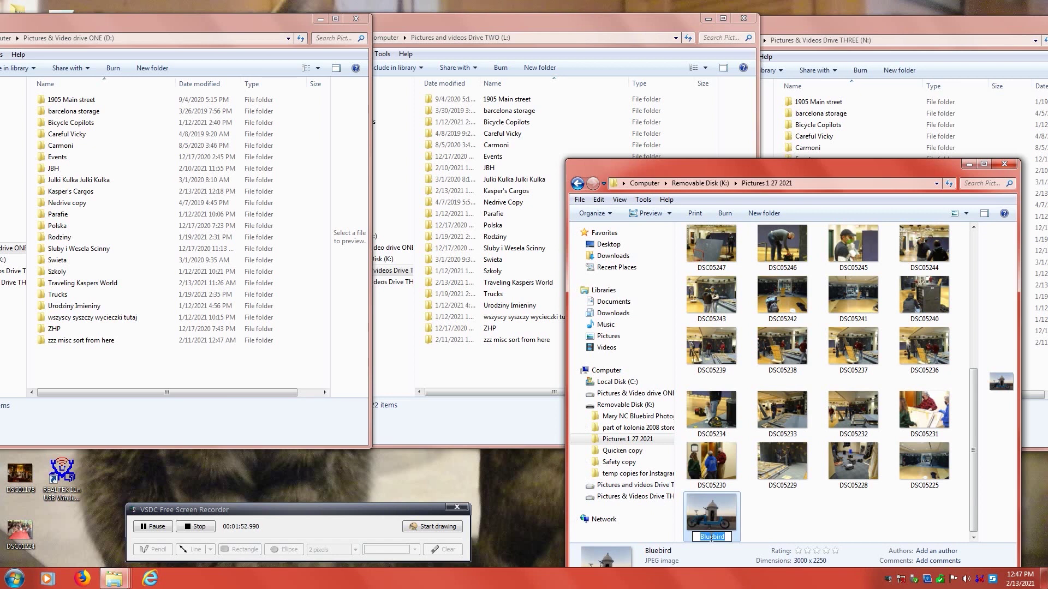
{"action": "type", "text": "Diego go"}
{"action": "key", "text": "BackSpace"}
{"action": "key", "text": "BackSpace"}
{"action": "key", "text": "BackSpace"}
{"action": "key", "text": "BackSpace"}
{"action": "type", "text": "go got"}
{"action": "key", "text": "BackSpace"}
{"action": "type", "text": "to PR from NYC"}
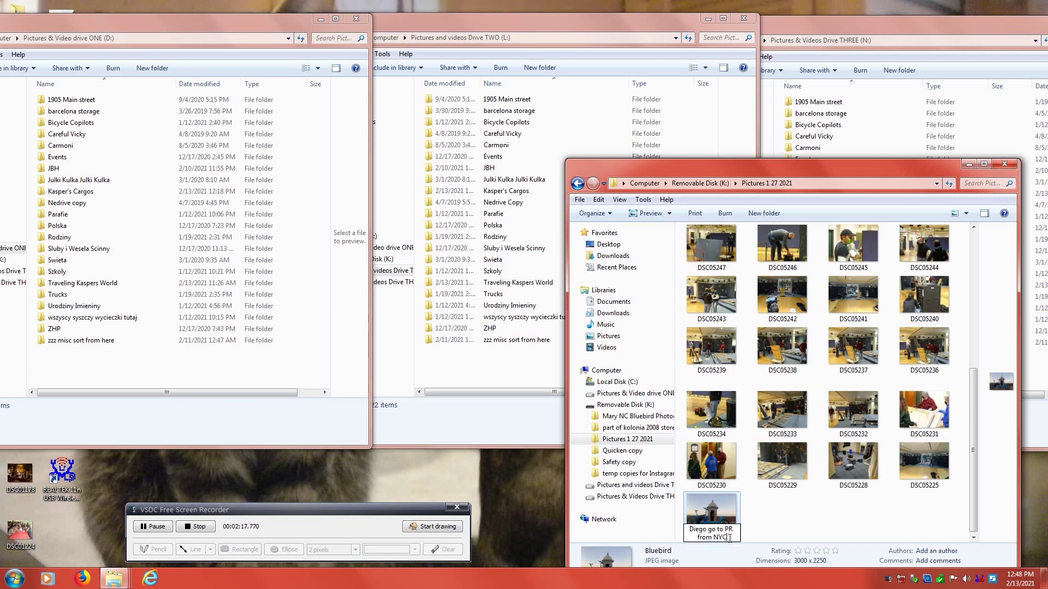
{"action": "left_click", "coordinate": [800, 531]}
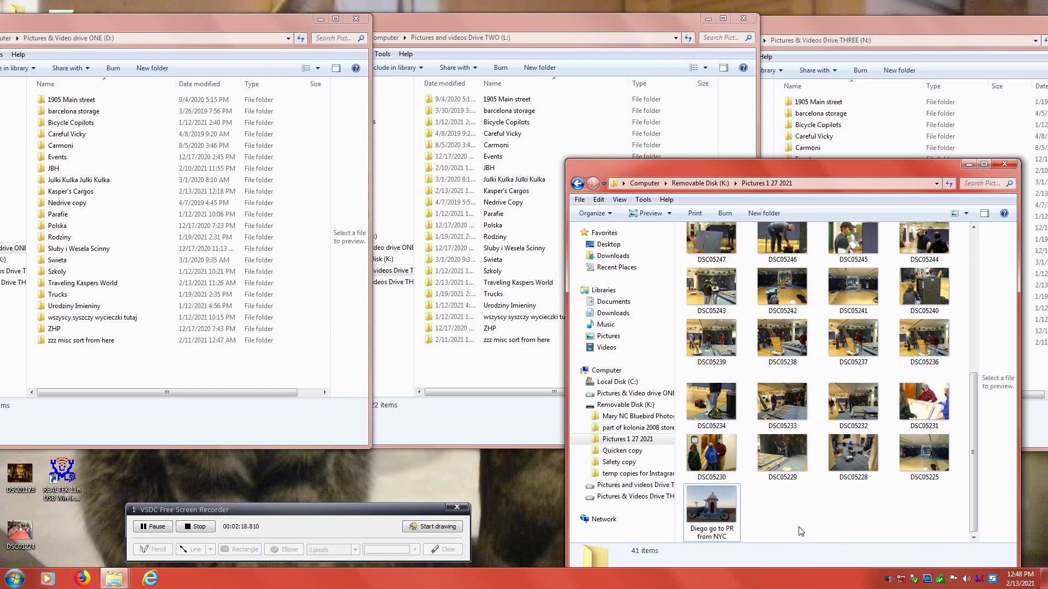
- Copy the renamed bike photo into the misc shots folder under Kasper's Cargos on drive ONE (D:)
{"action": "right_click", "coordinate": [712, 513]}
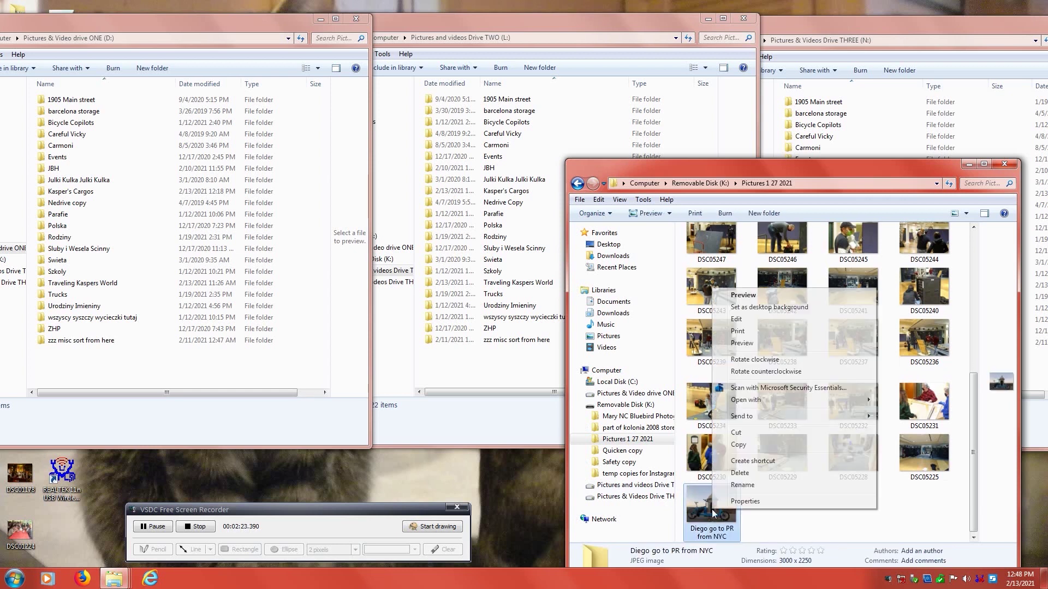
{"action": "left_click", "coordinate": [739, 446]}
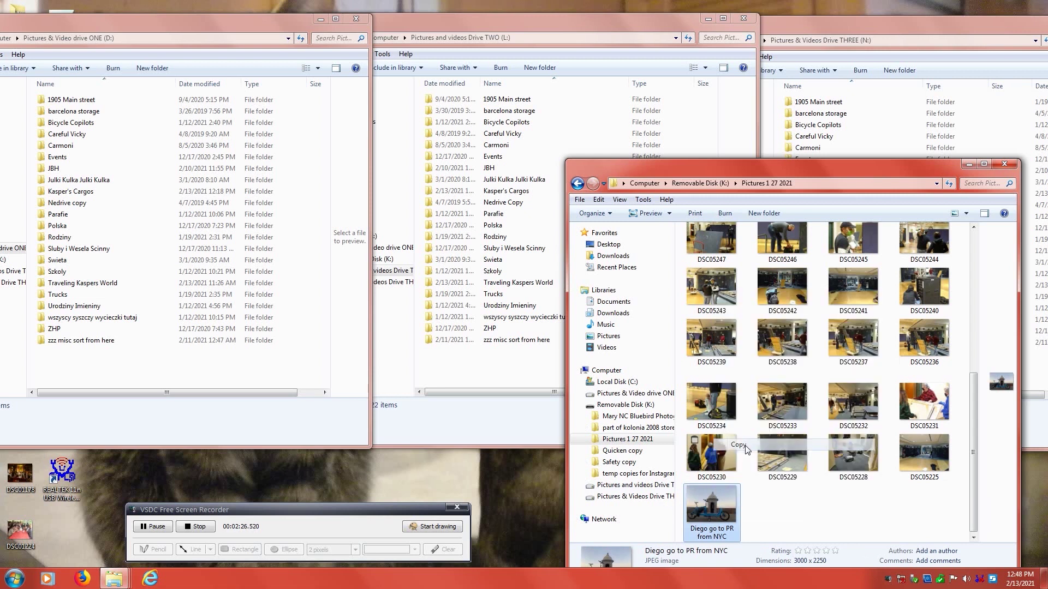
{"action": "double_click", "coordinate": [79, 192]}
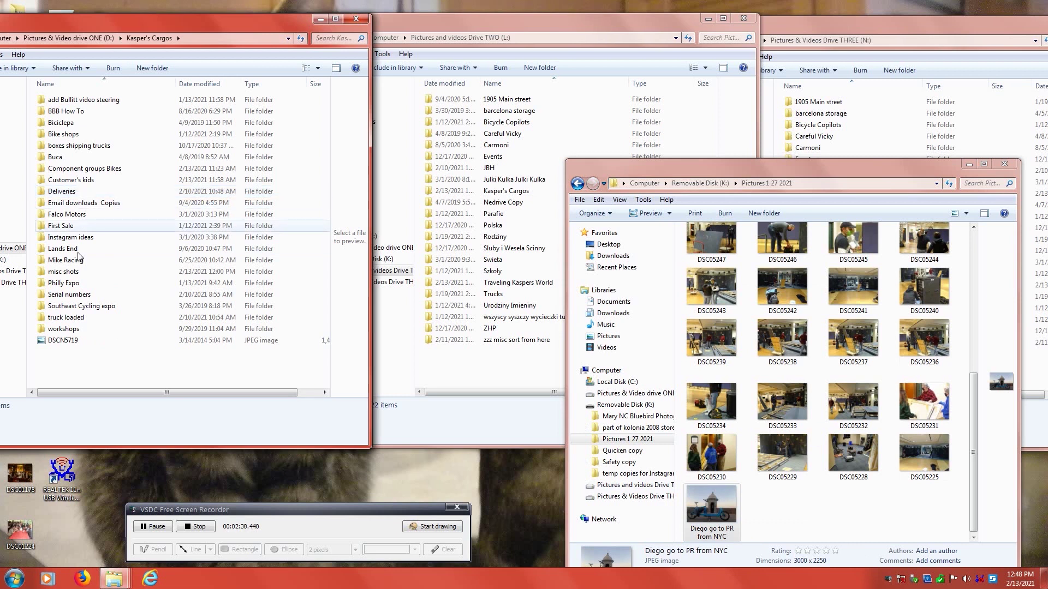
{"action": "left_click", "coordinate": [81, 276]}
{"action": "double_click", "coordinate": [80, 276]}
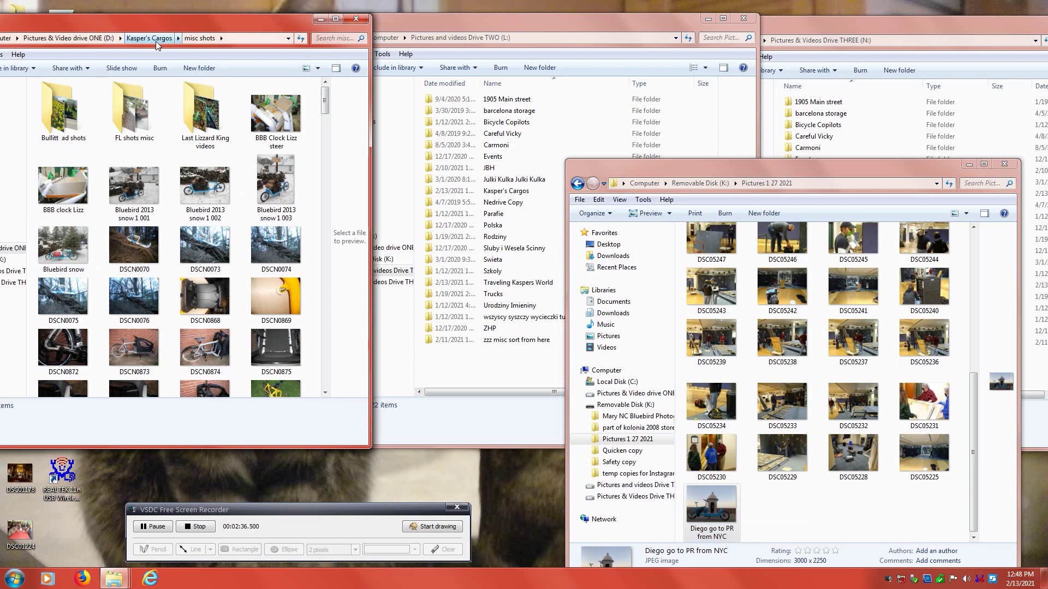
{"action": "left_click", "coordinate": [156, 41]}
{"action": "right_click", "coordinate": [97, 272]}
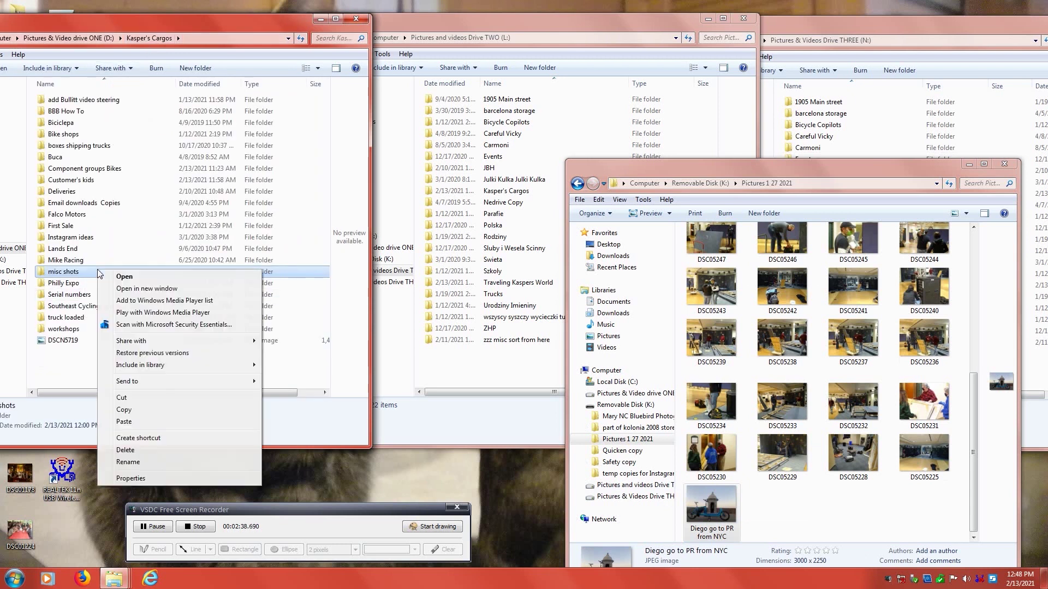
{"action": "left_click", "coordinate": [135, 423]}
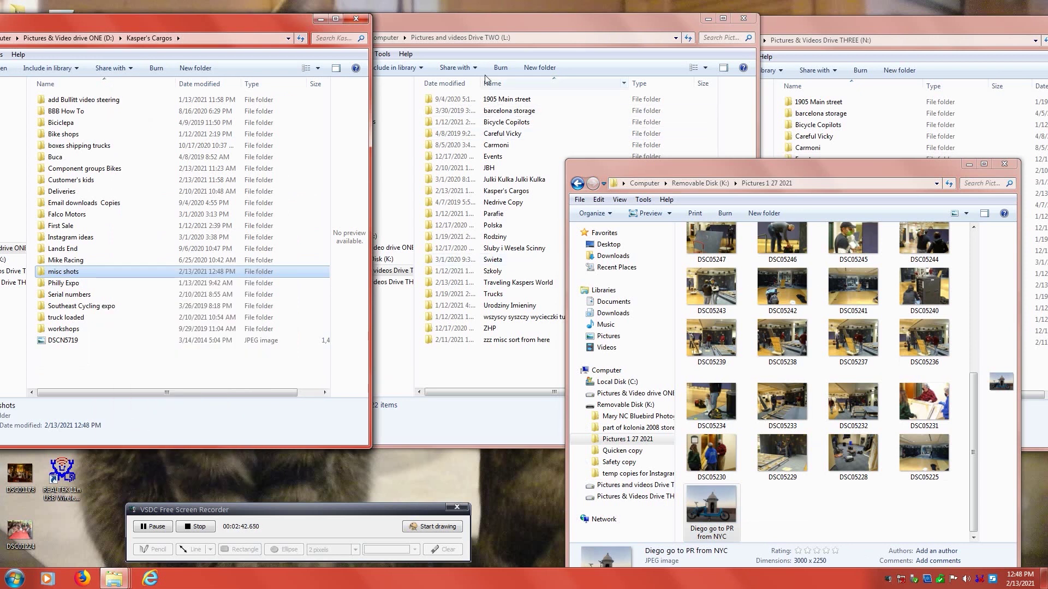
- Paste the copied bike photo into the misc shots folder under Kasper's Cargos on Drive TWO (L:)
{"action": "left_click", "coordinate": [501, 194]}
{"action": "double_click", "coordinate": [500, 193]}
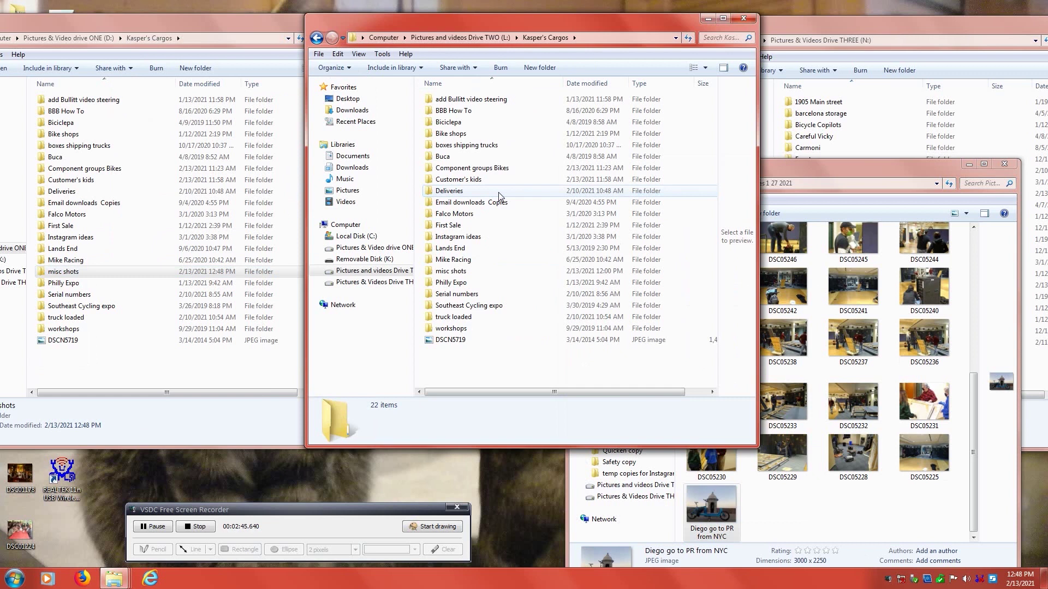
{"action": "right_click", "coordinate": [462, 276]}
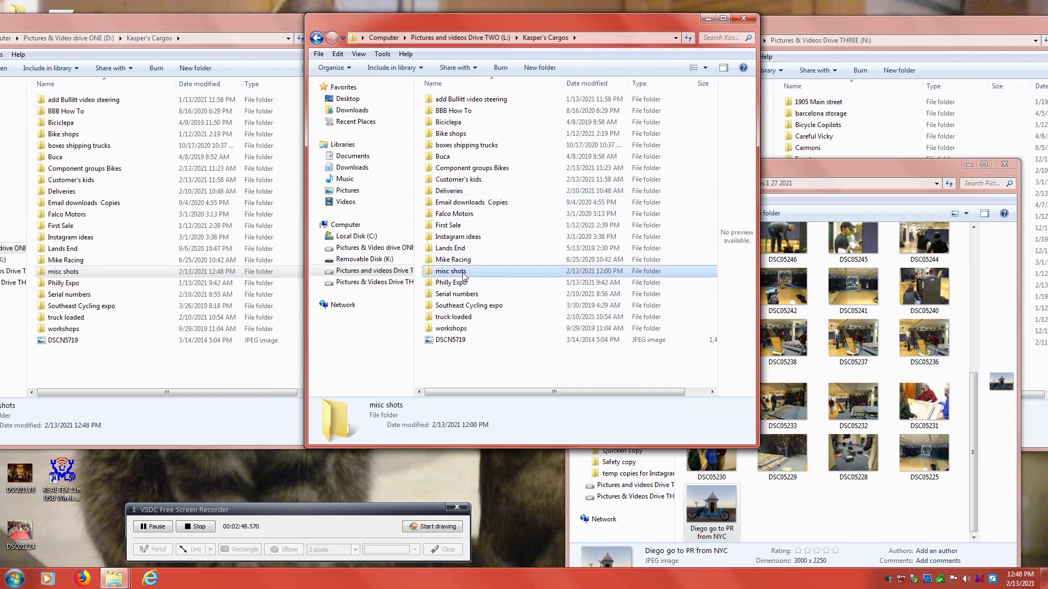
{"action": "left_click", "coordinate": [489, 425]}
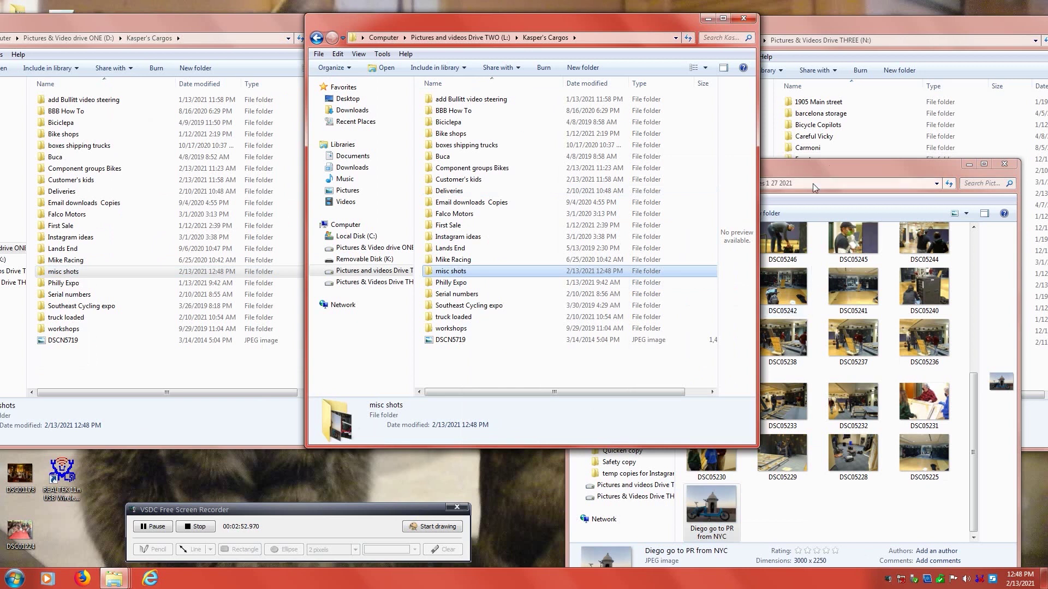
- Cut the bike photo from the removable disk and paste it into Kasper's Cargos misc shots on Drive THREE (N:)
{"action": "left_click", "coordinate": [822, 171]}
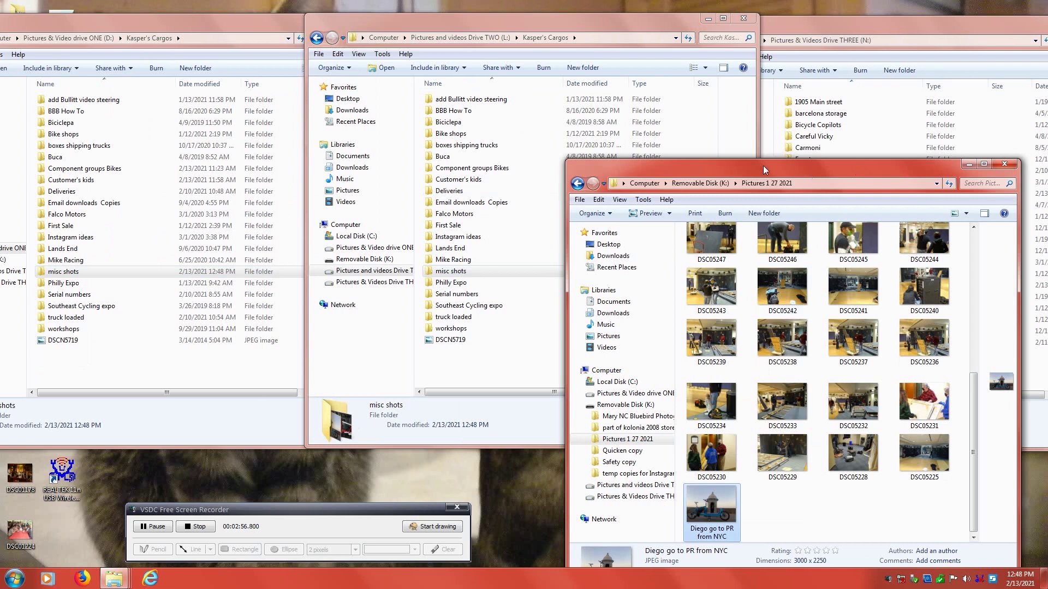
{"action": "right_click", "coordinate": [711, 508]}
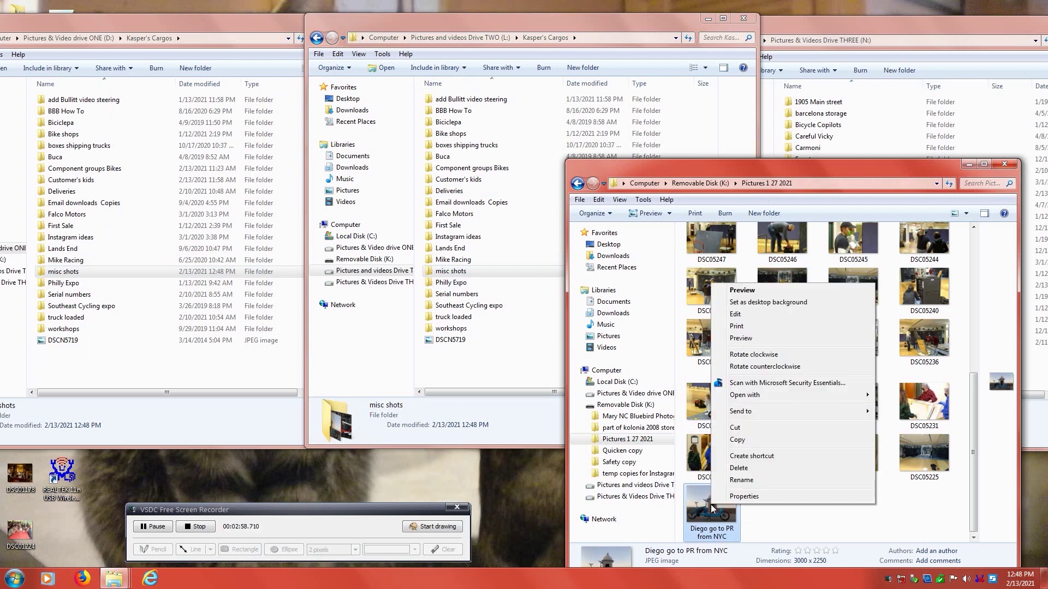
{"action": "left_click", "coordinate": [748, 428]}
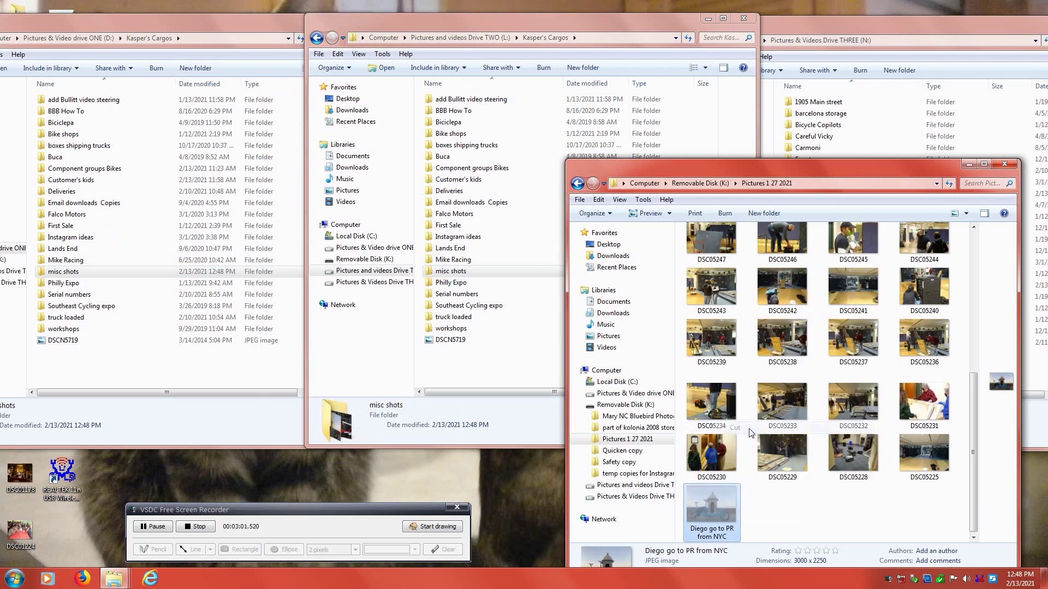
{"action": "left_click", "coordinate": [812, 25]}
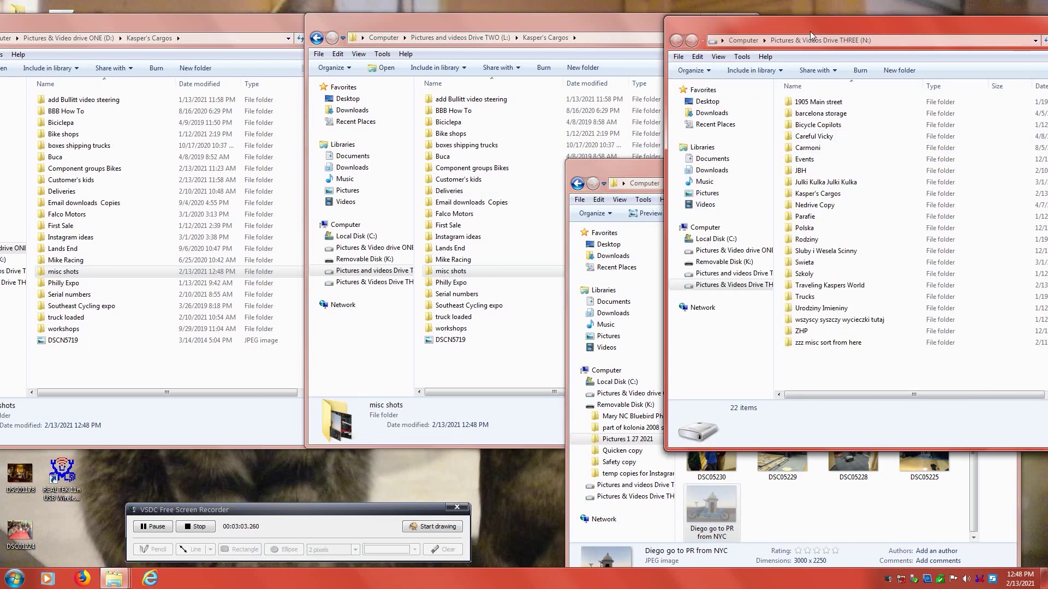
{"action": "double_click", "coordinate": [814, 197]}
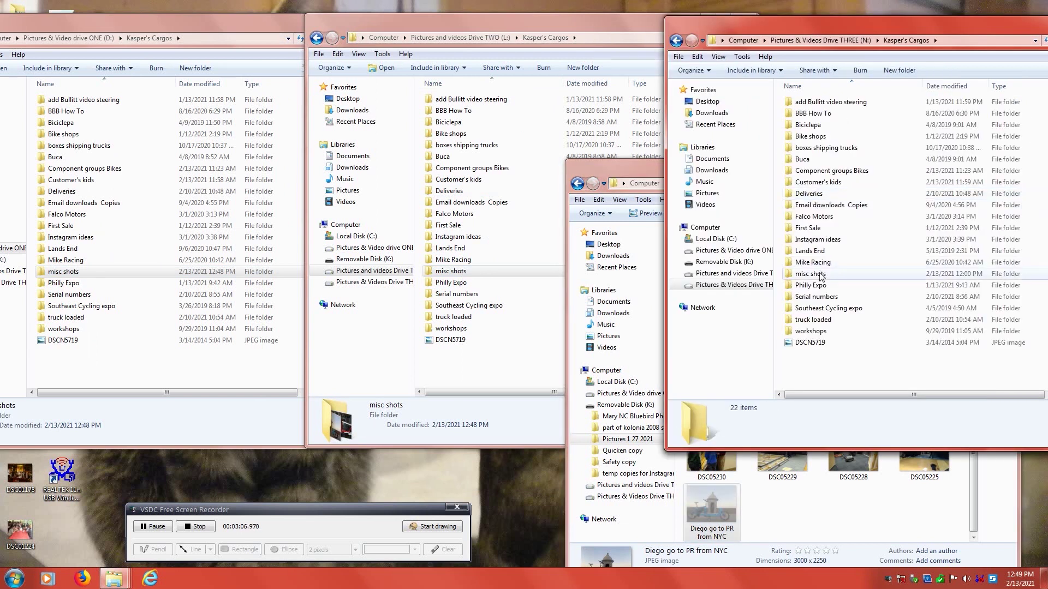
{"action": "left_click", "coordinate": [822, 278]}
{"action": "right_click", "coordinate": [822, 277]}
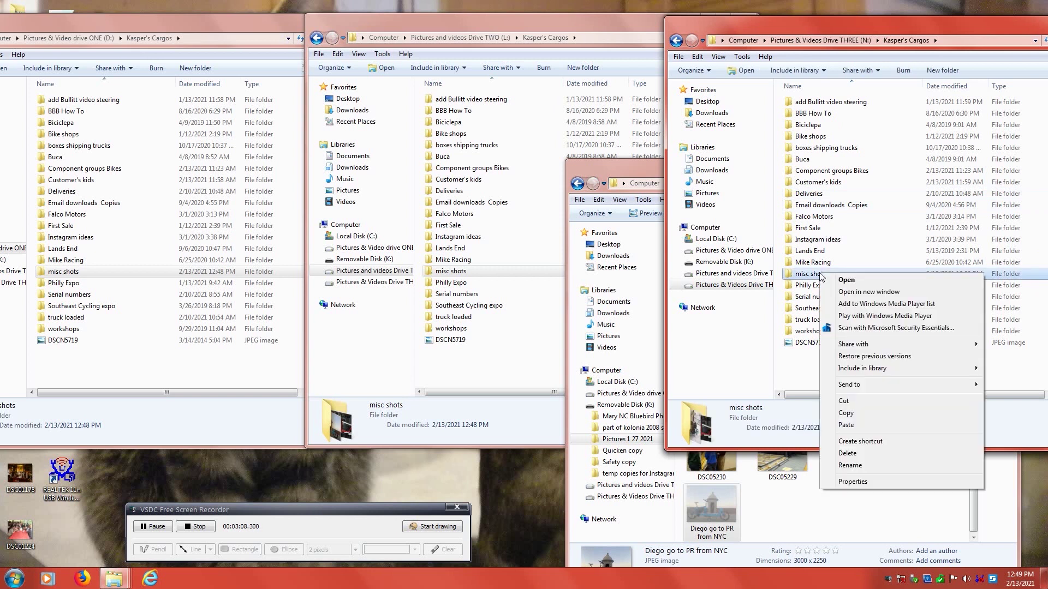
{"action": "left_click", "coordinate": [846, 426]}
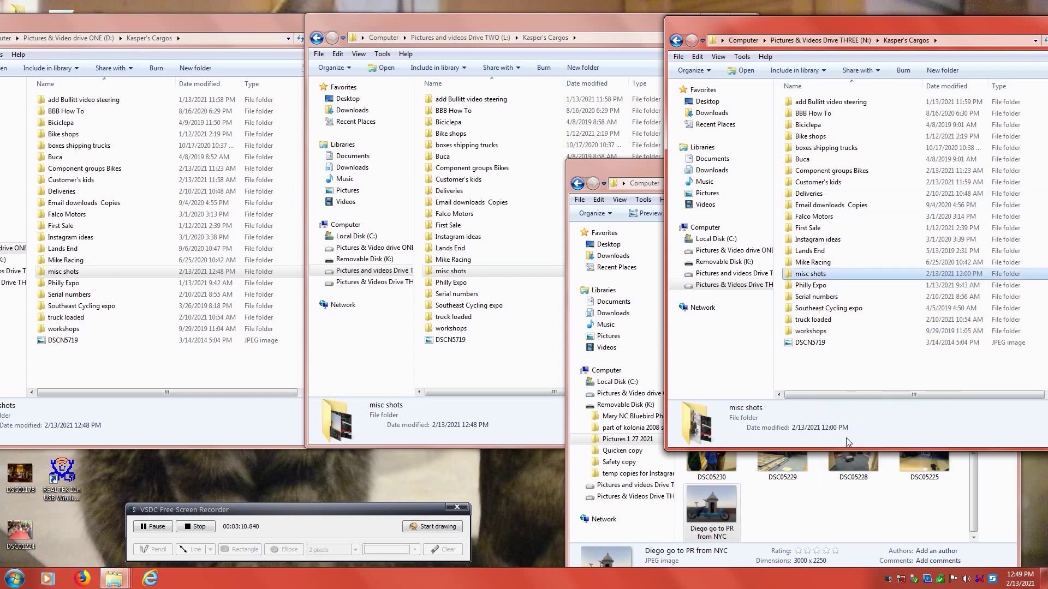
- Preview the two red cargo bike photos in the Pictures 1 27 2021 folder on the removable disk
{"action": "left_click", "coordinate": [962, 506]}
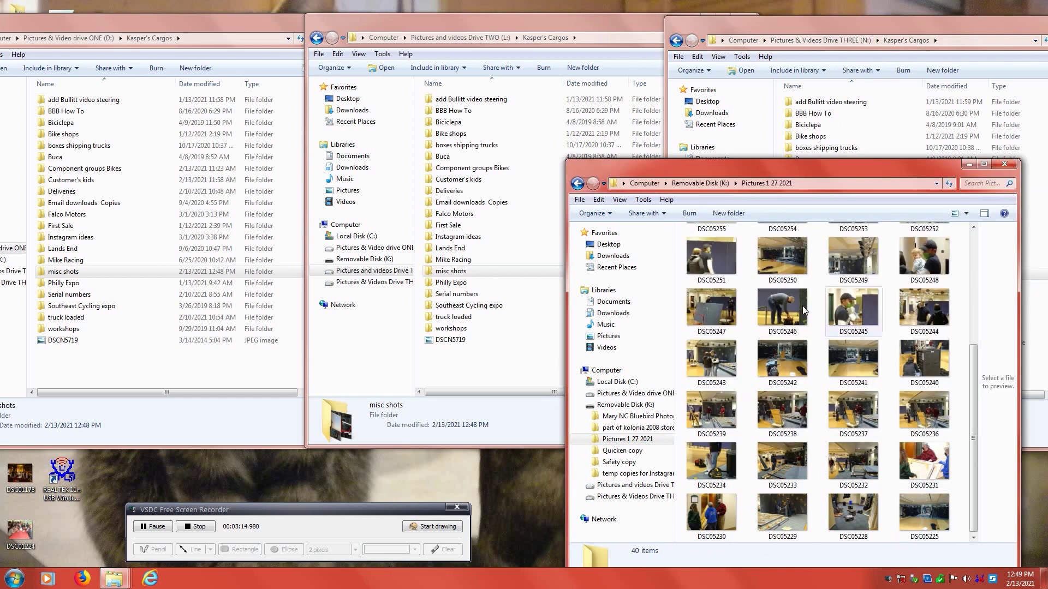
{"action": "left_click_drag", "start_coordinate": [972, 402], "coordinate": [980, 296]}
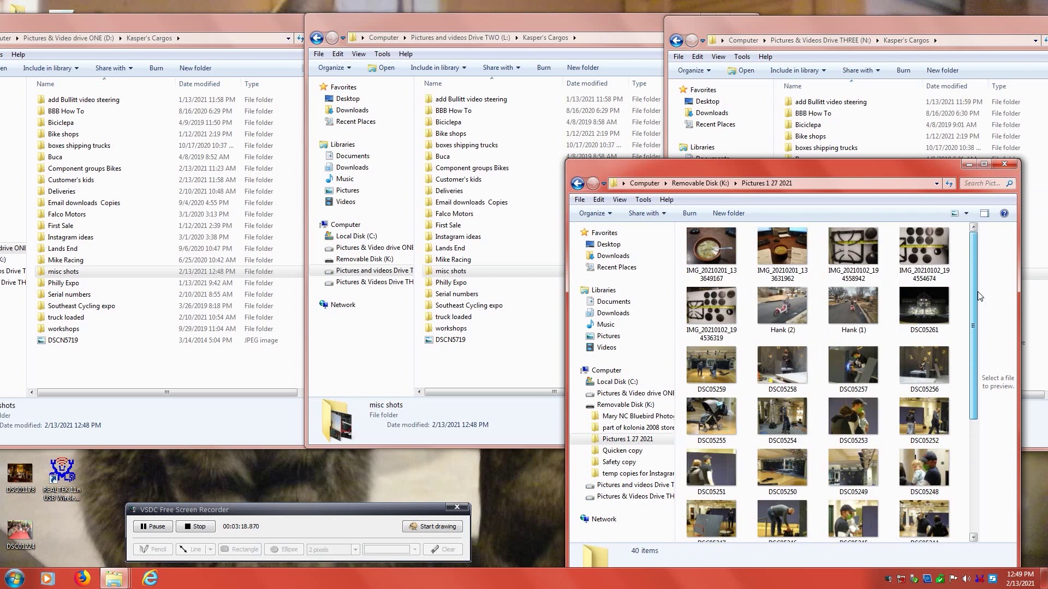
{"action": "left_click", "coordinate": [778, 317]}
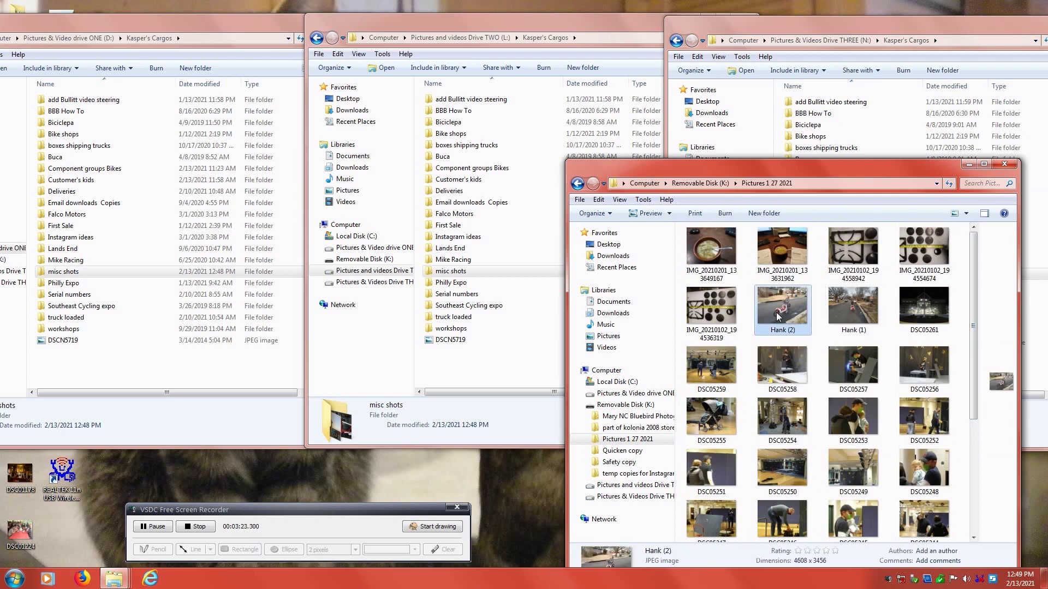
{"action": "double_click", "coordinate": [777, 316]}
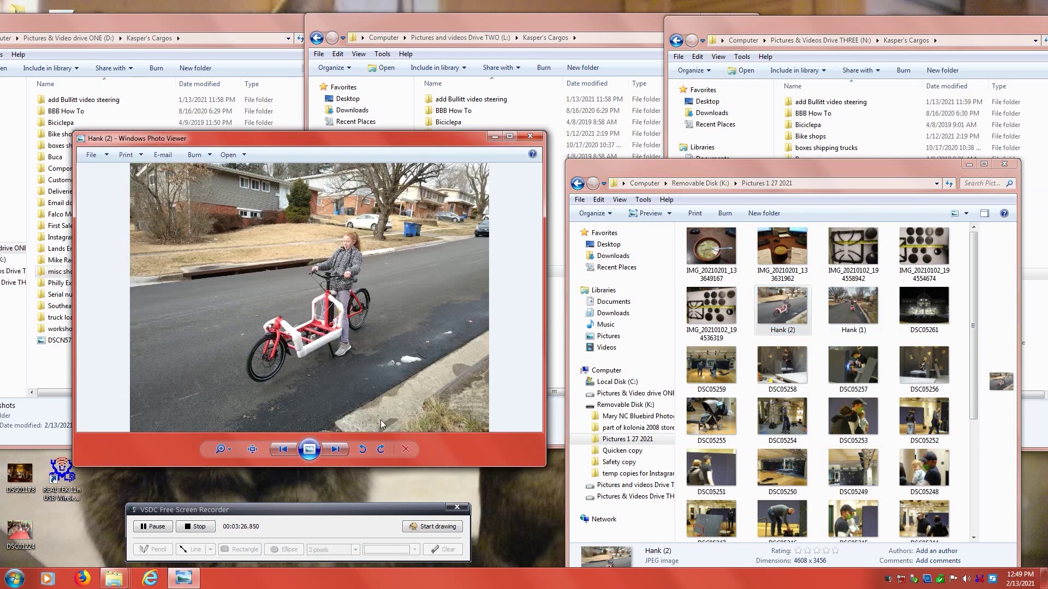
{"action": "left_click", "coordinate": [335, 450]}
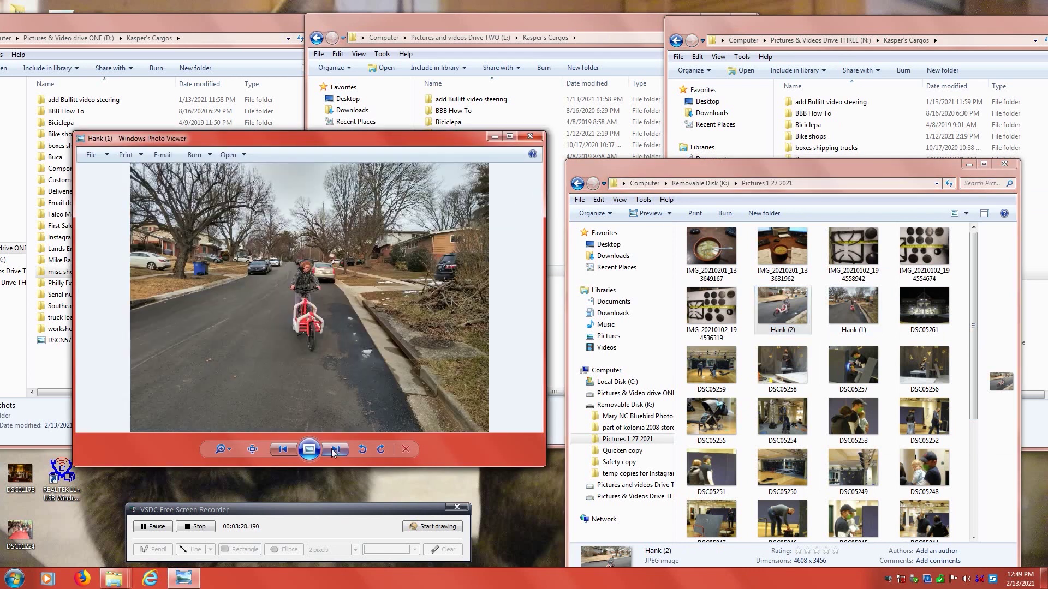
{"action": "left_click", "coordinate": [529, 136]}
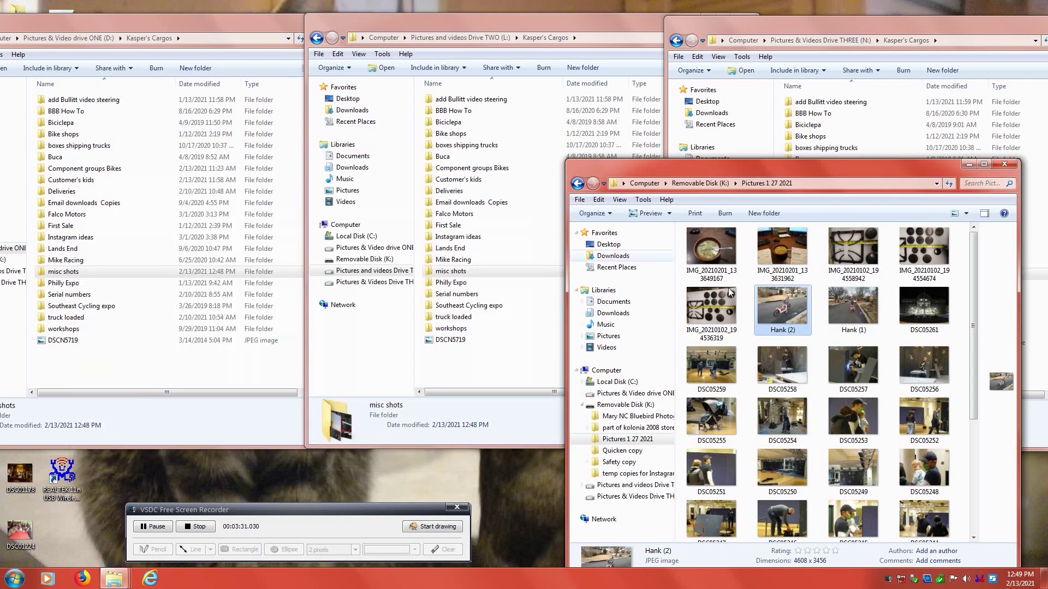
- Rename both red cargo bike photos together with the rider's first name followed by "first ride on eBullitt 6100 Nexus 5"
{"action": "left_click", "coordinate": [850, 315], "text": "ctrl"}
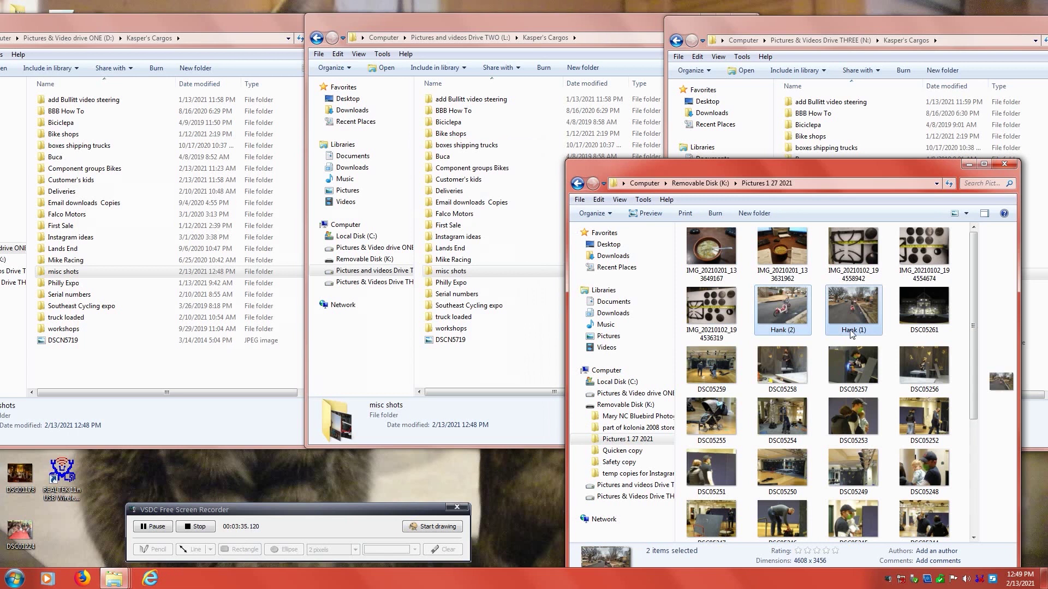
{"action": "right_click", "coordinate": [852, 334]}
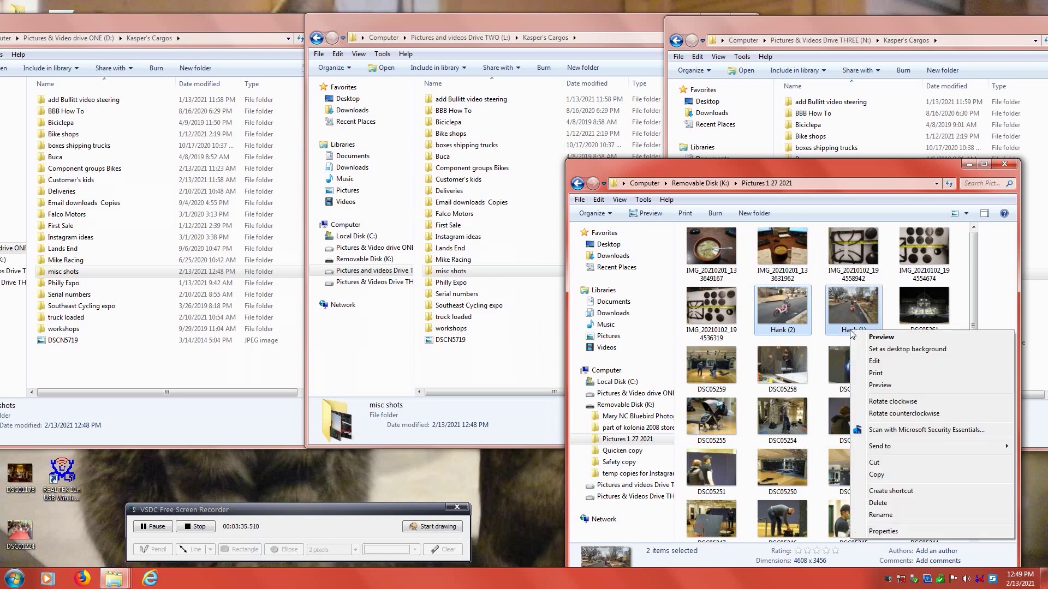
{"action": "left_click", "coordinate": [880, 515]}
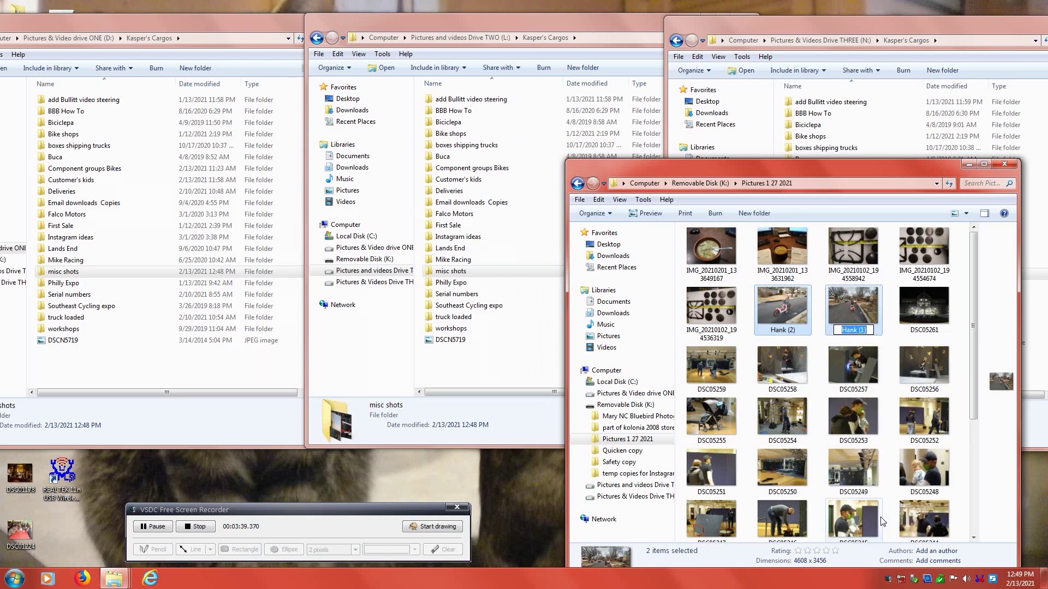
{"action": "type", "text": "Hank frirst"}
{"action": "key", "text": "BackSpace"}
{"action": "key", "text": "BackSpace"}
{"action": "key", "text": "BackSpace"}
{"action": "key", "text": "BackSpace"}
{"action": "key", "text": "BackSpace"}
{"action": "type", "text": "irst ride on eBu"}
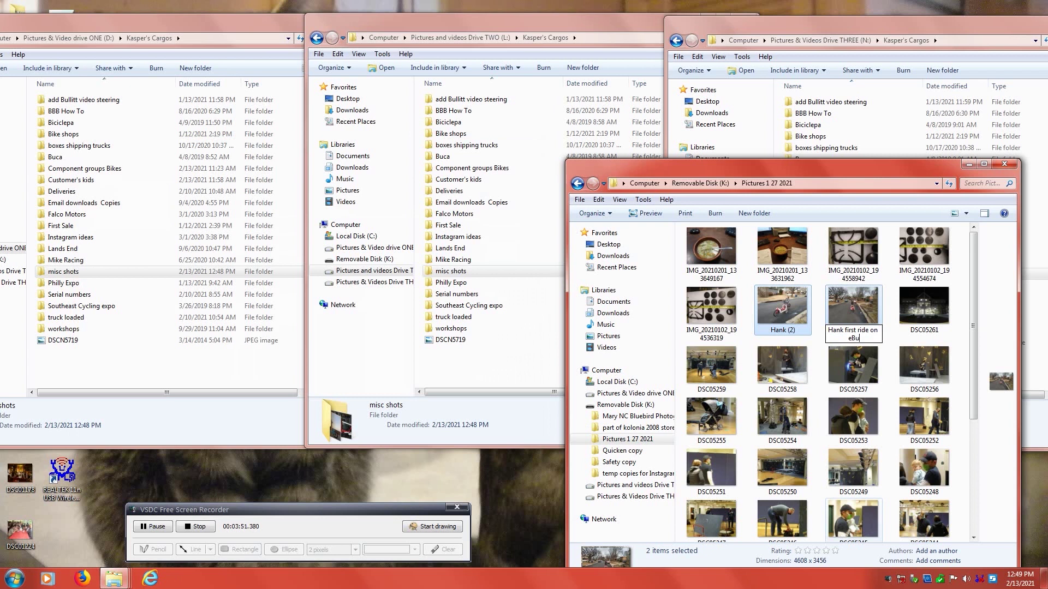
{"action": "type", "text": "llitt"}
{"action": "type", "text": "6100 Nexus 5"}
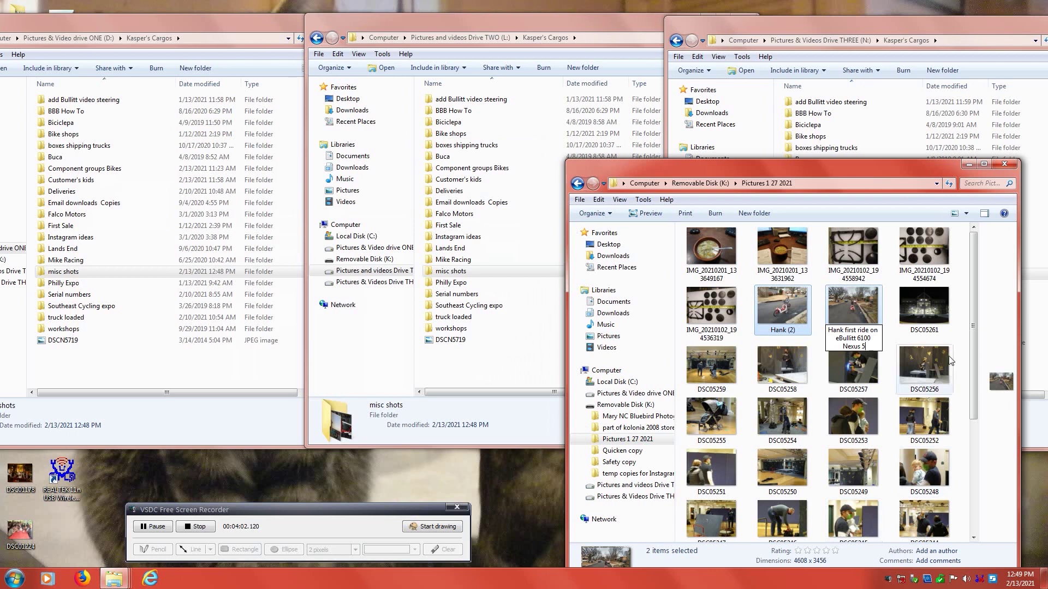
{"action": "key", "text": "Return"}
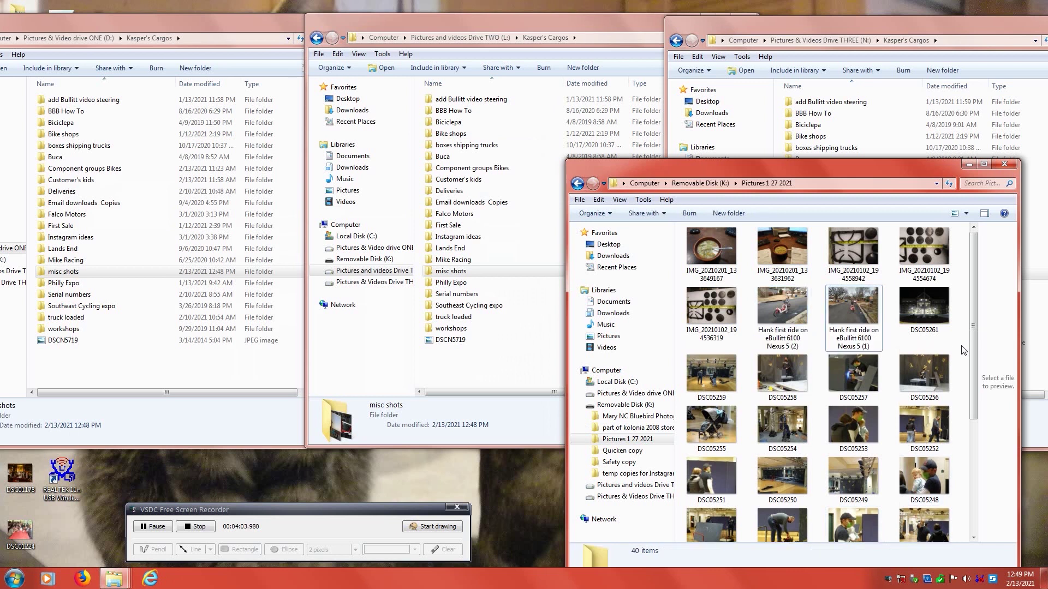
- Copy the two renamed eBullitt photos into the misc shots folder under Kasper's Cargos on drive ONE (D:)
{"action": "left_click", "coordinate": [791, 318]}
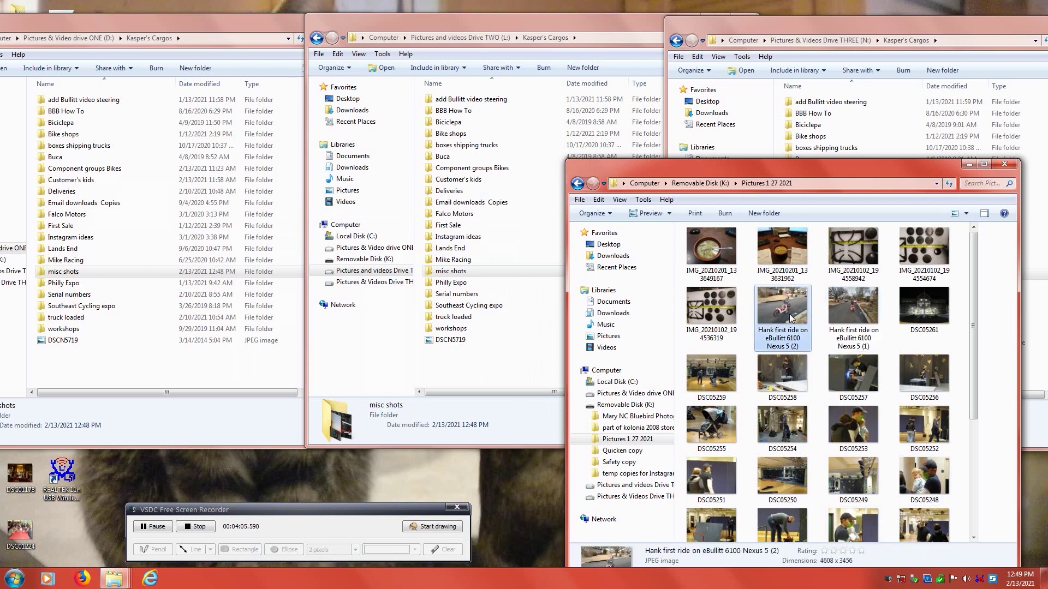
{"action": "left_click", "coordinate": [839, 311], "text": "ctrl"}
{"action": "right_click", "coordinate": [840, 310]}
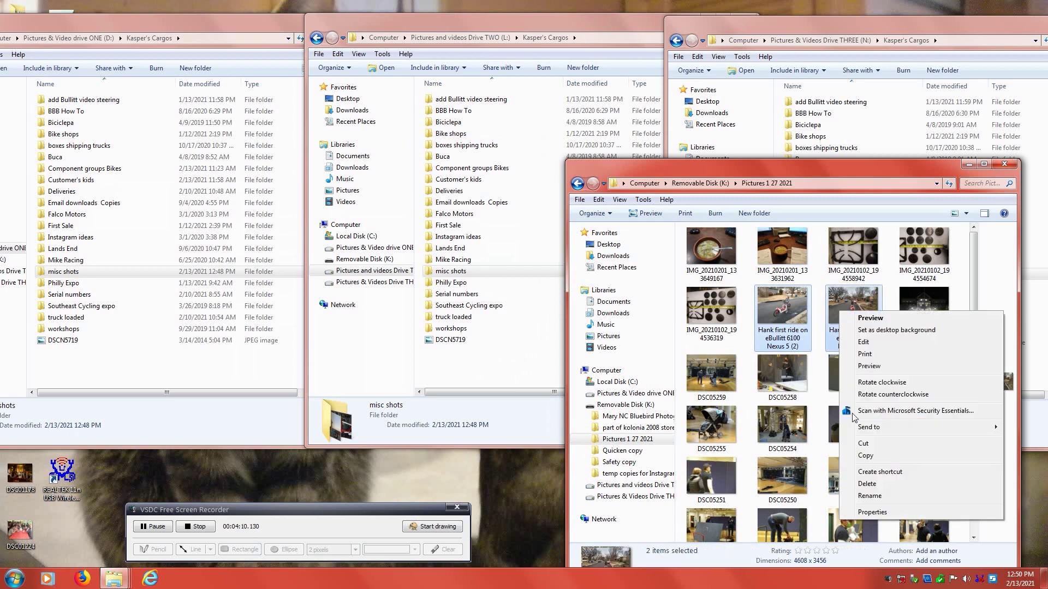
{"action": "left_click", "coordinate": [867, 456]}
{"action": "left_click", "coordinate": [92, 273]}
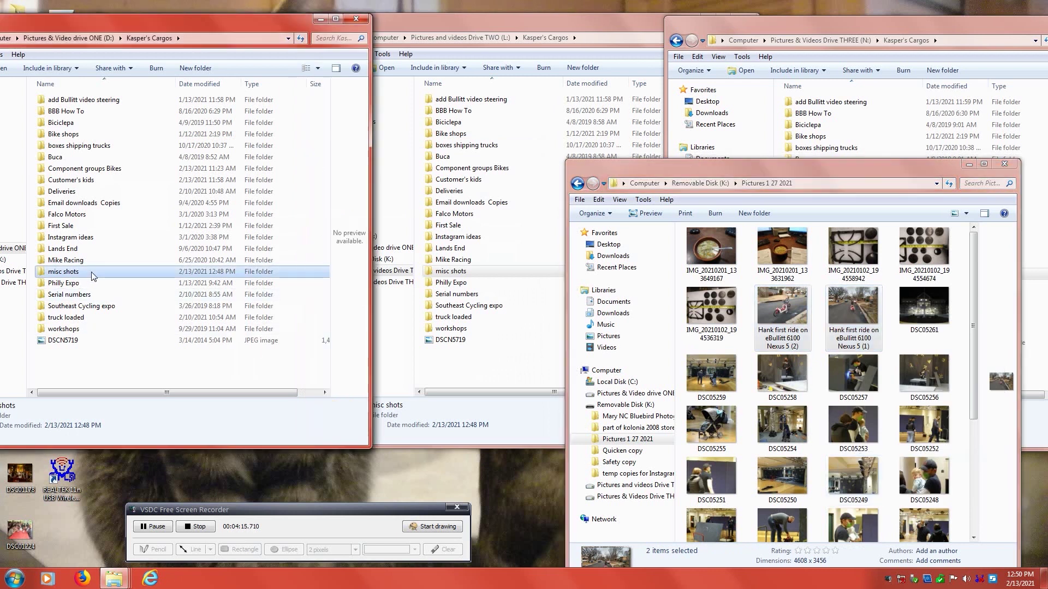
{"action": "right_click", "coordinate": [92, 274]}
{"action": "left_click", "coordinate": [118, 425]}
- Paste the two copied eBullitt photos into the misc shots folder under Kasper's Cargos on Drive TWO (L:)
{"action": "left_click", "coordinate": [477, 270]}
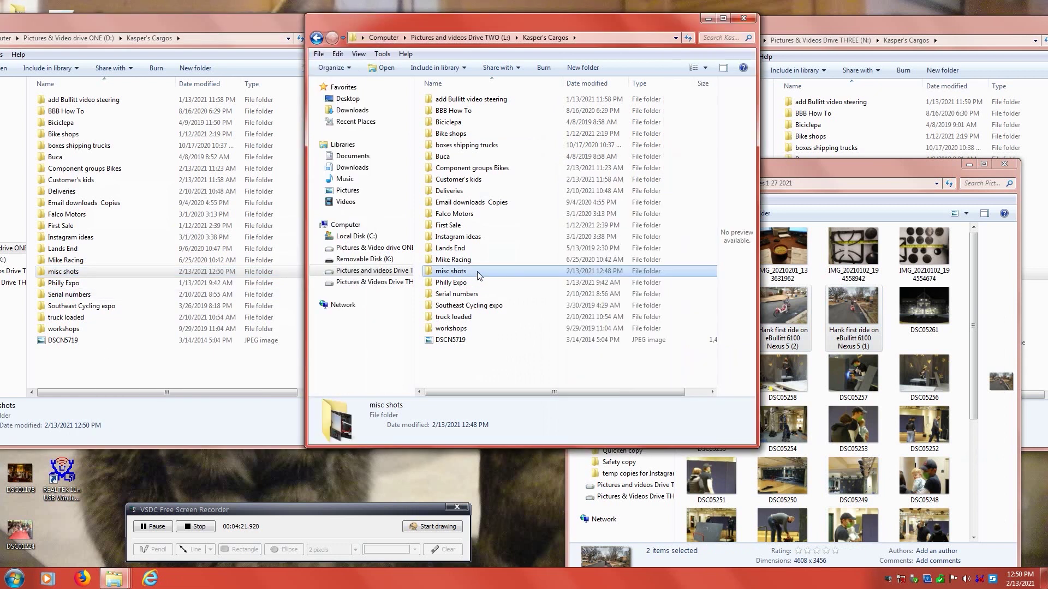
{"action": "right_click", "coordinate": [478, 273]}
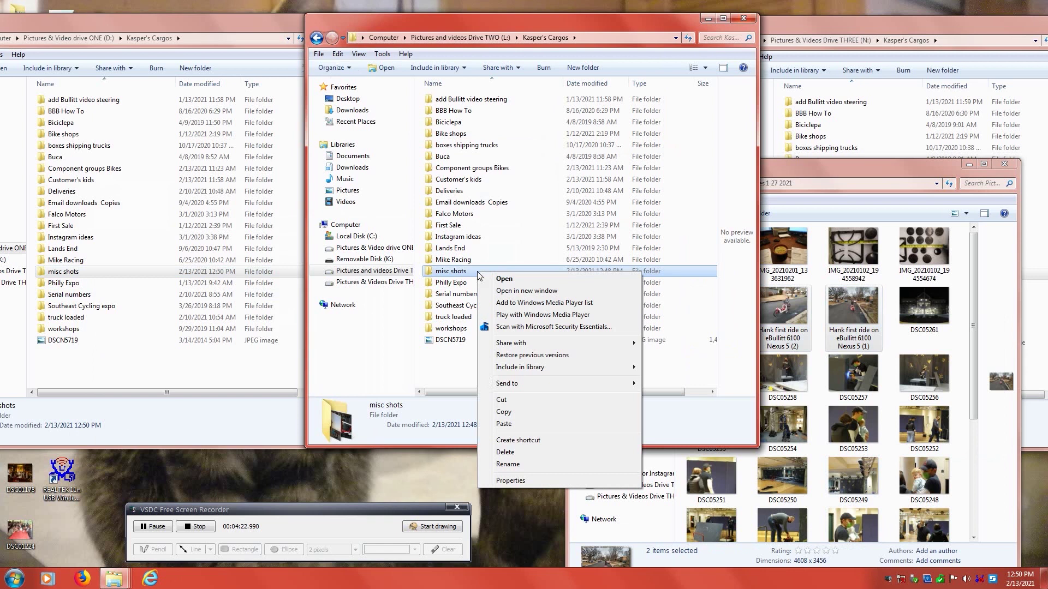
{"action": "left_click", "coordinate": [503, 424]}
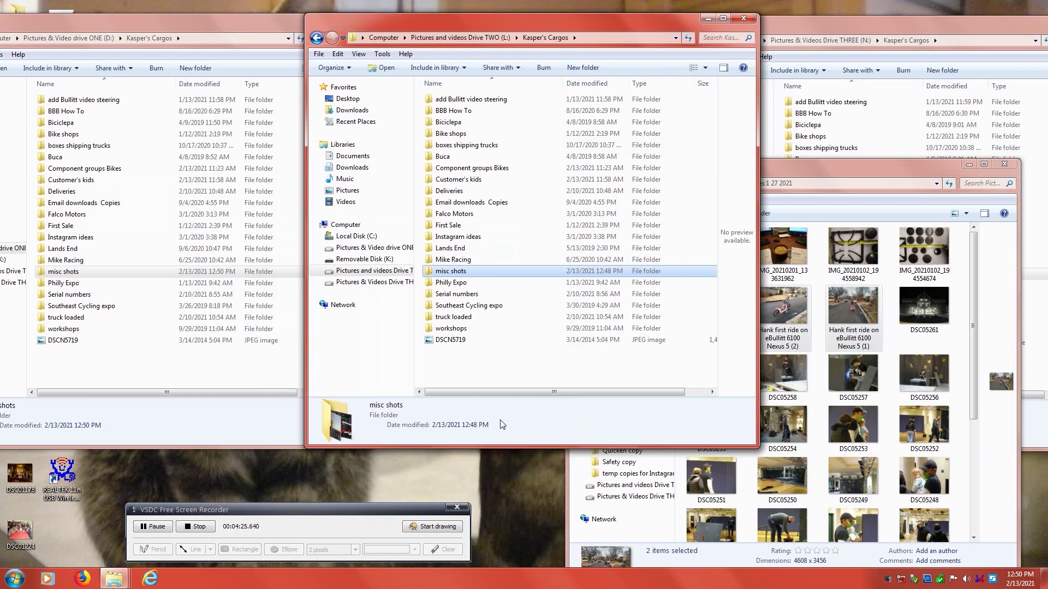
- Cut the two eBullitt photos from the removable disk and paste them into Kasper's Cargos misc shots on Drive THREE (N:)
{"action": "left_click", "coordinate": [846, 172]}
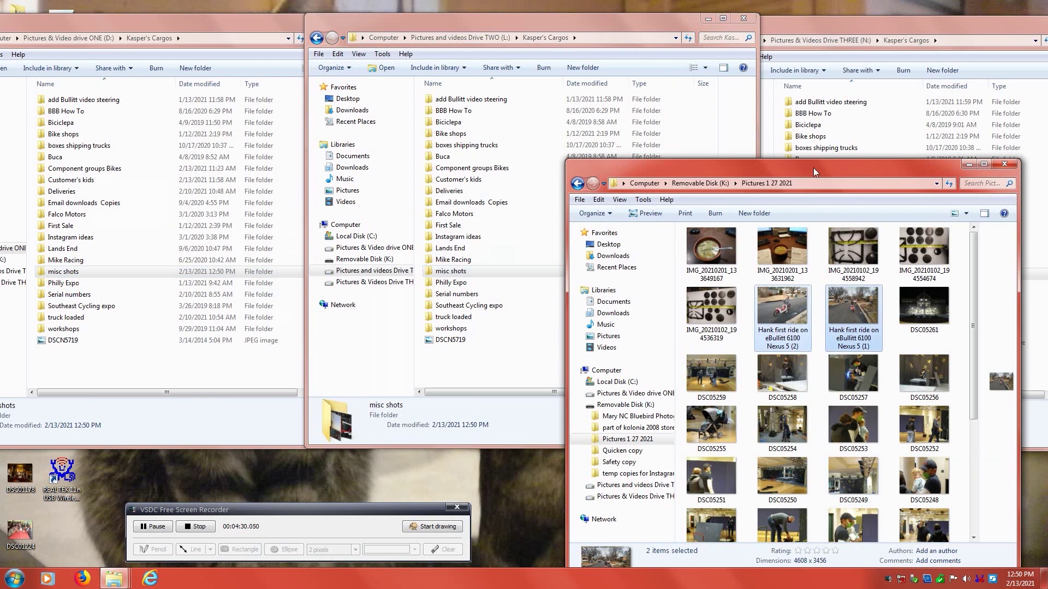
{"action": "right_click", "coordinate": [787, 339]}
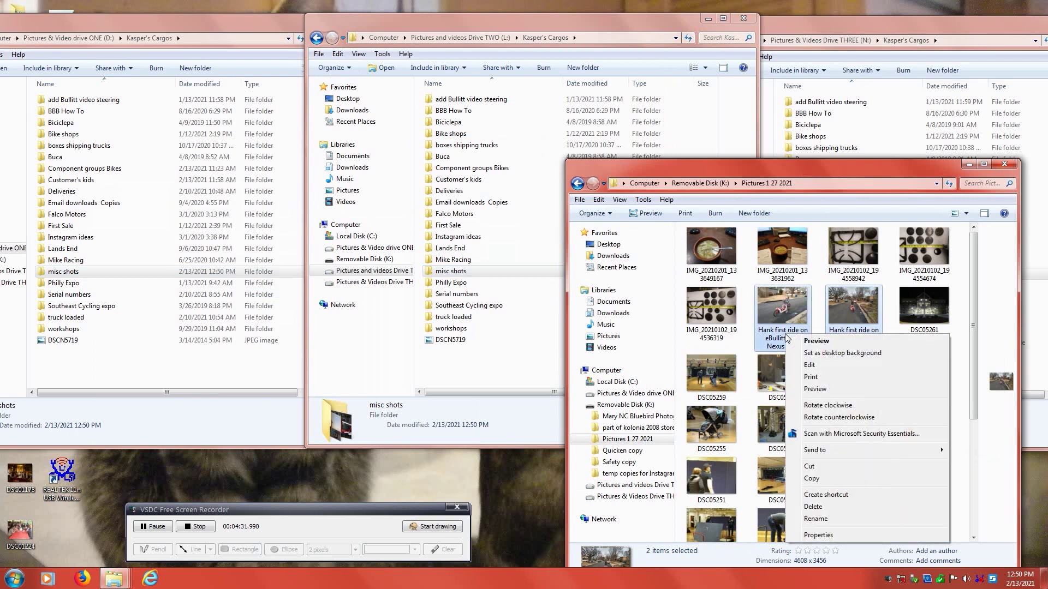
{"action": "left_click", "coordinate": [819, 467]}
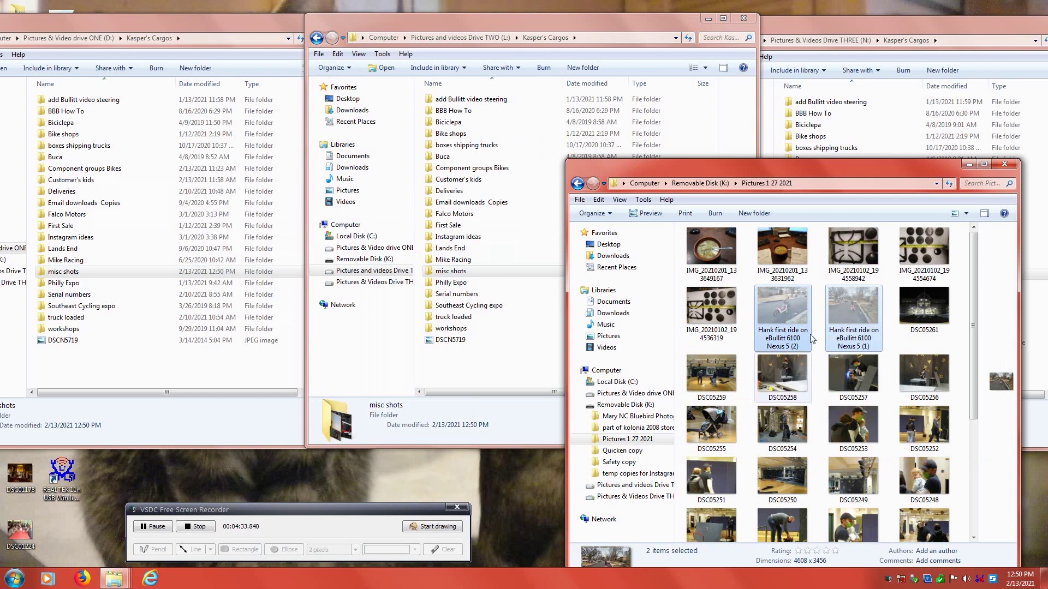
{"action": "left_click", "coordinate": [807, 26]}
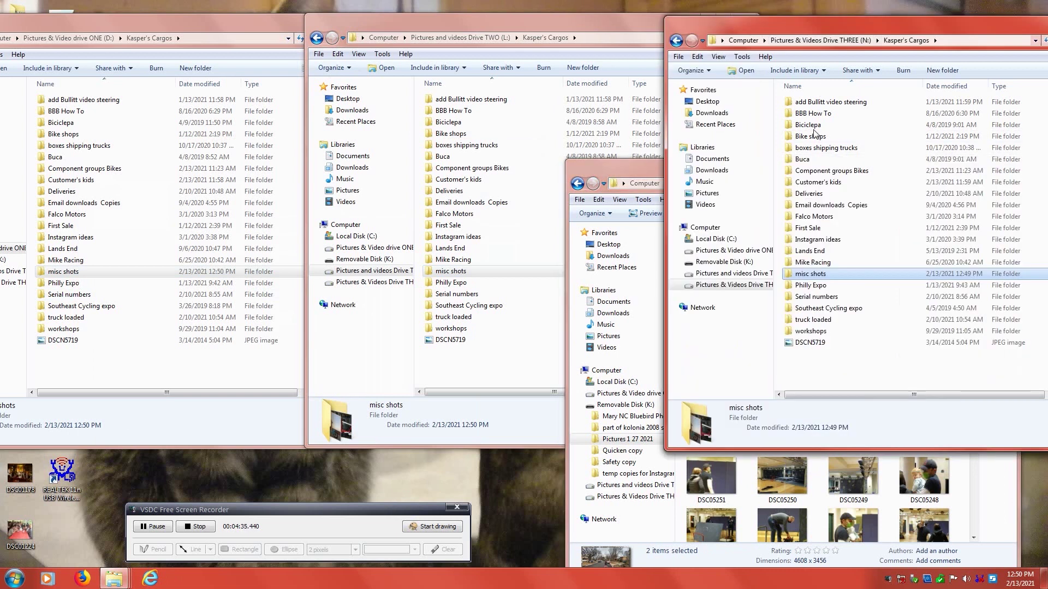
{"action": "right_click", "coordinate": [837, 280]}
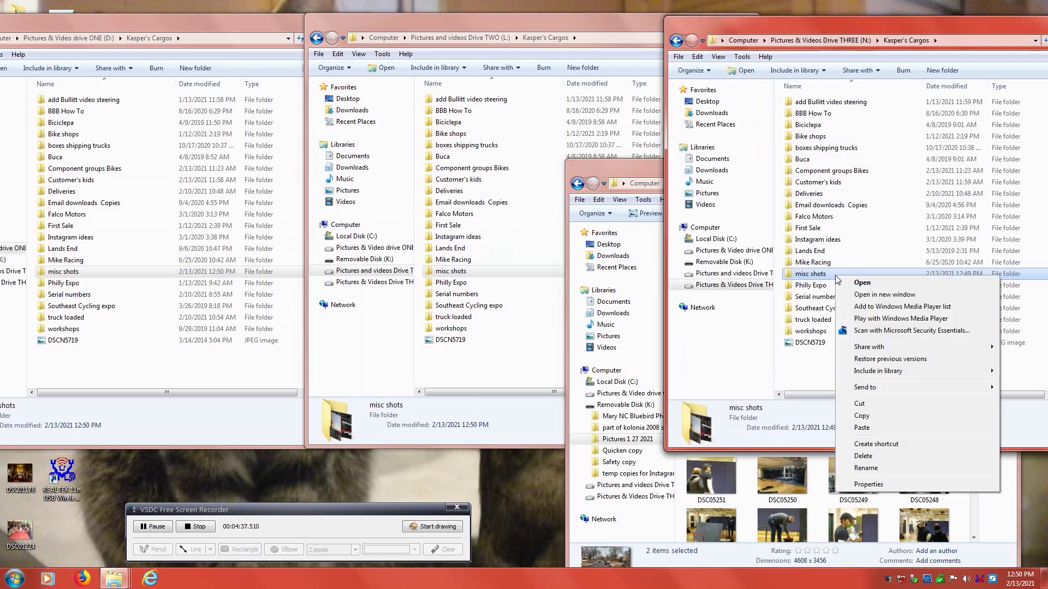
{"action": "left_click", "coordinate": [868, 429]}
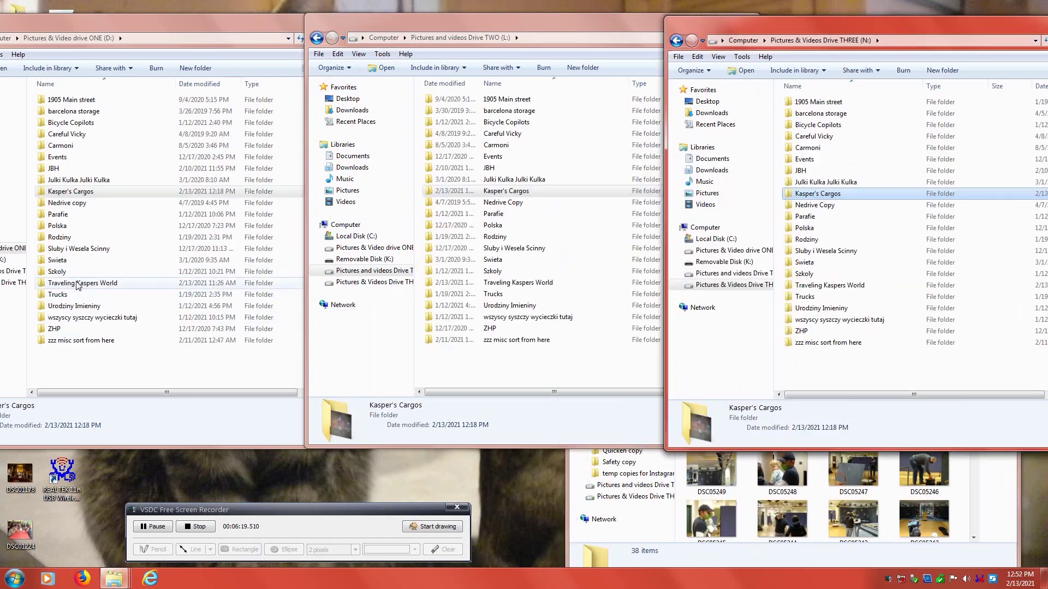
- Open the 2021 Oakcrest Buc folder inside Szkoly > Oakcrest on drive ONE (D:)
{"action": "left_click", "coordinate": [92, 275]}
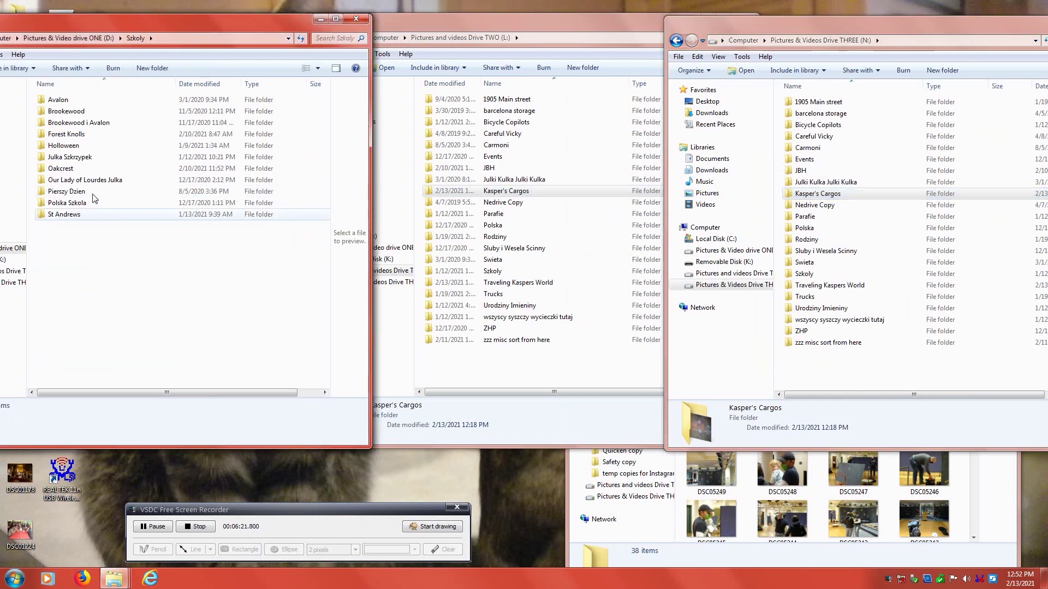
{"action": "left_click", "coordinate": [71, 173]}
{"action": "double_click", "coordinate": [71, 172]}
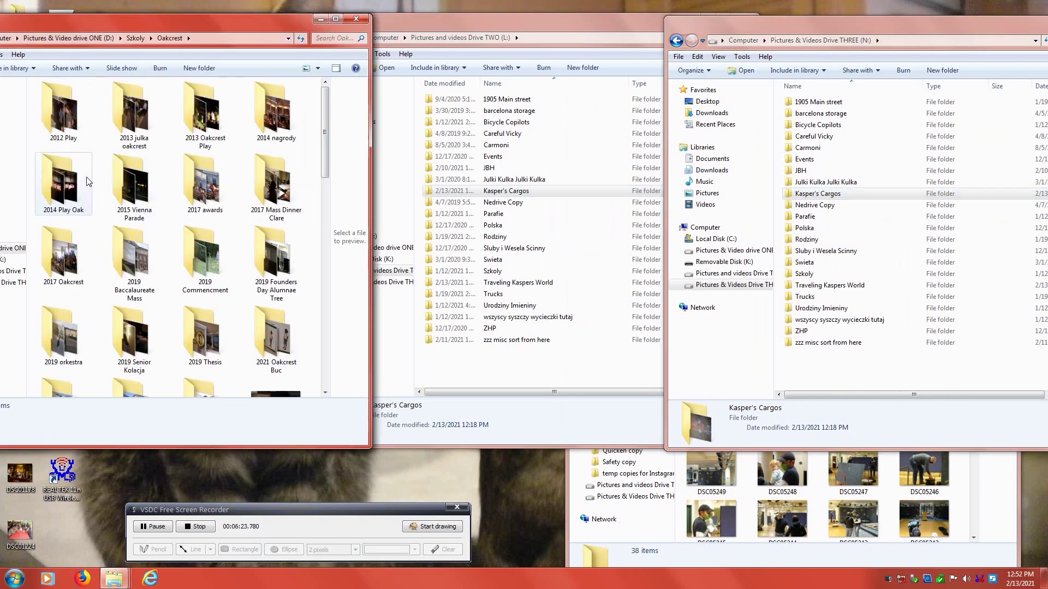
{"action": "left_click_drag", "start_coordinate": [323, 158], "coordinate": [324, 192]}
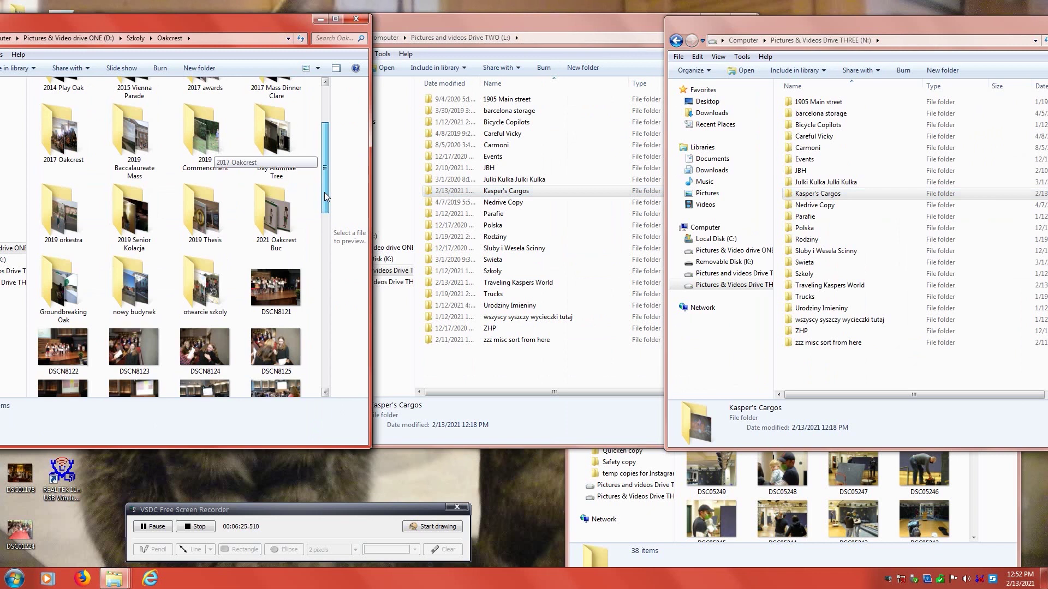
{"action": "double_click", "coordinate": [278, 217]}
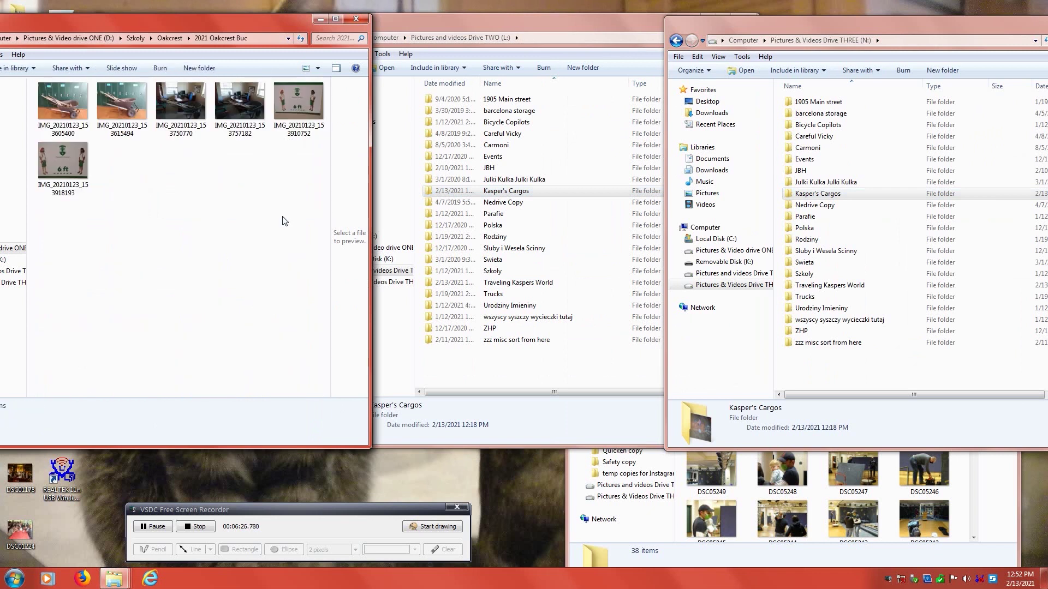
- Create a folder named "Set Build Upper School 2021" inside 2021 Oakcrest Buc on drive ONE (D:)
{"action": "right_click", "coordinate": [152, 181]}
{"action": "mouse_move", "coordinate": [223, 311]}
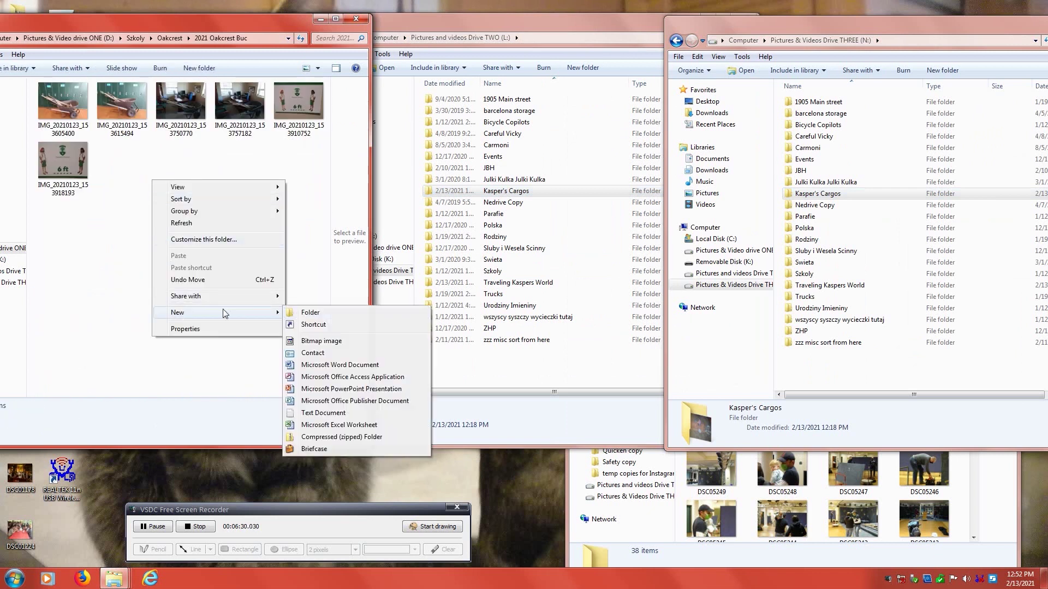
{"action": "left_click", "coordinate": [310, 313]}
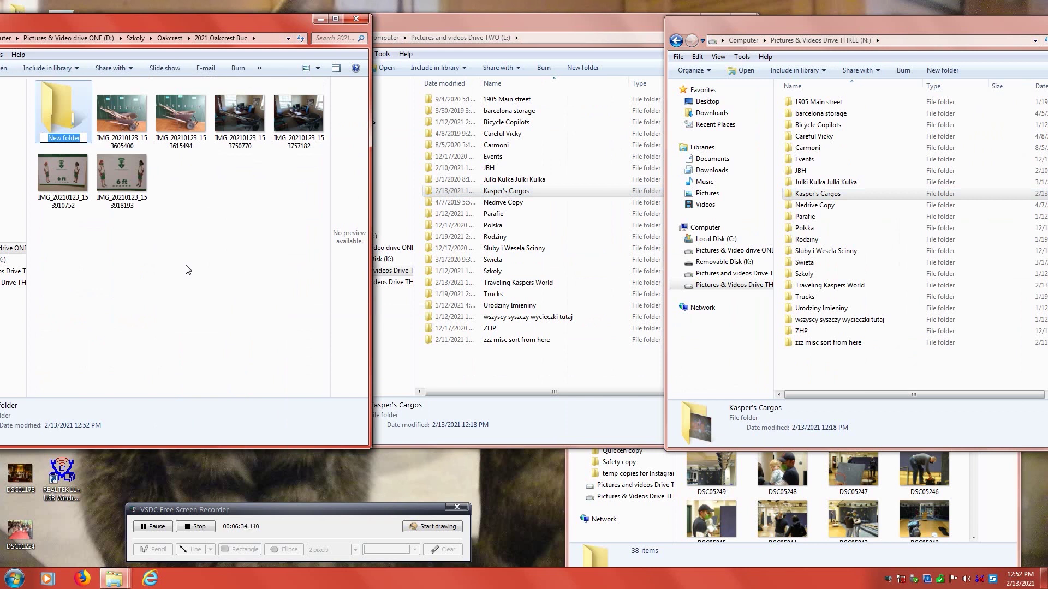
{"action": "type", "text": "Set Build"}
{"action": "type", "text": " 20"}
{"action": "type", "text": "21"}
{"action": "key", "text": "BackSpace"}
{"action": "key", "text": "BackSpace"}
{"action": "key", "text": "BackSpace"}
{"action": "key", "text": "BackSpace"}
{"action": "type", "text": "Upper School"}
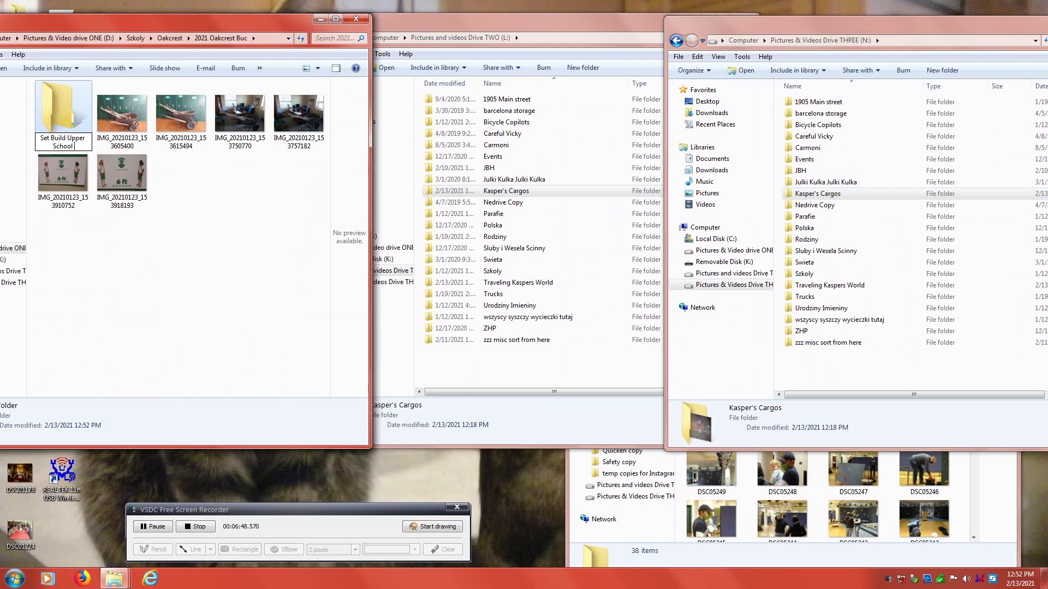
{"action": "type", "text": " 2021"}
{"action": "left_click", "coordinate": [105, 305]}
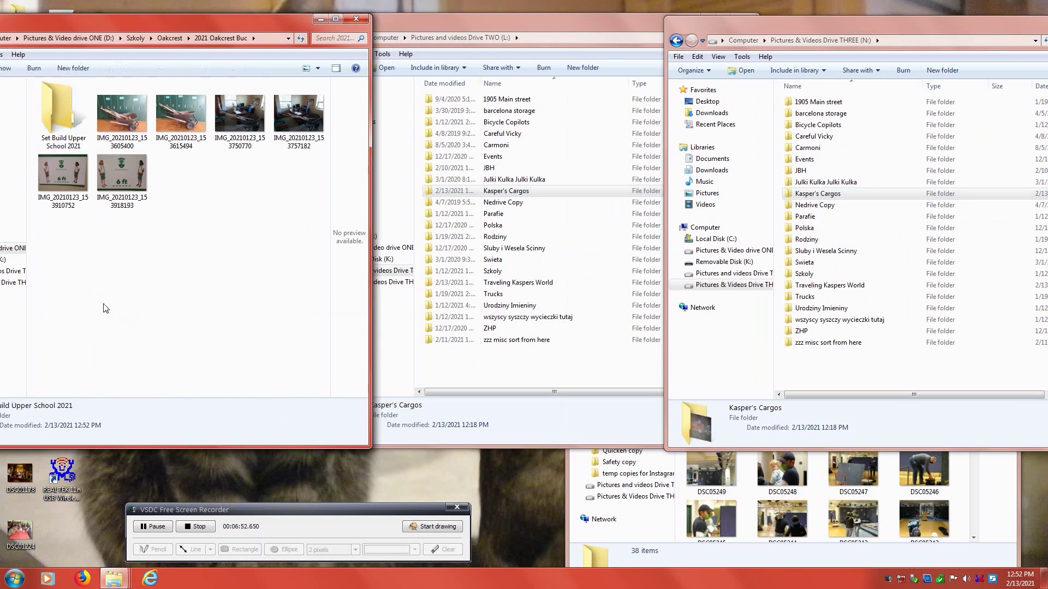
- Copy the Set Build Upper School 2021 folder from drive ONE into Szkoly > Oakcrest > 2021 Oakcrest Buc on Drive TWO (L:)
{"action": "right_click", "coordinate": [65, 124]}
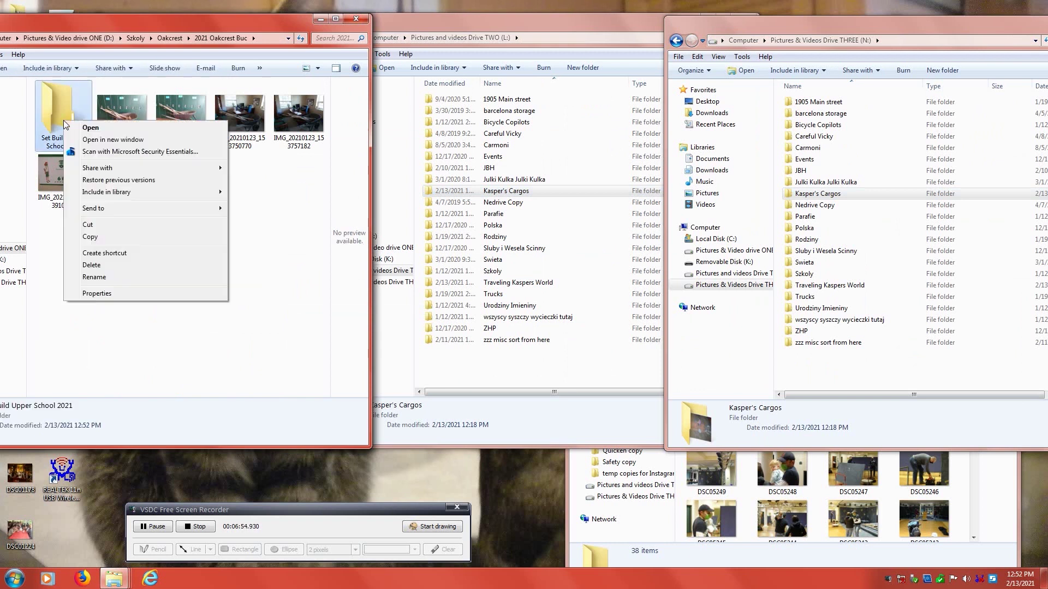
{"action": "left_click", "coordinate": [90, 237]}
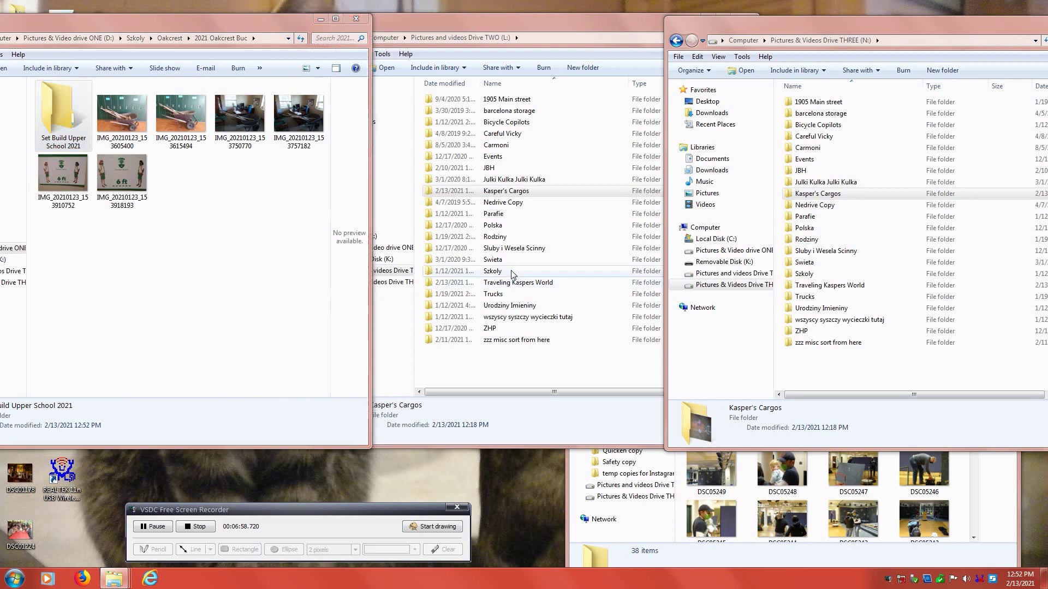
{"action": "double_click", "coordinate": [511, 271]}
{"action": "double_click", "coordinate": [466, 169]}
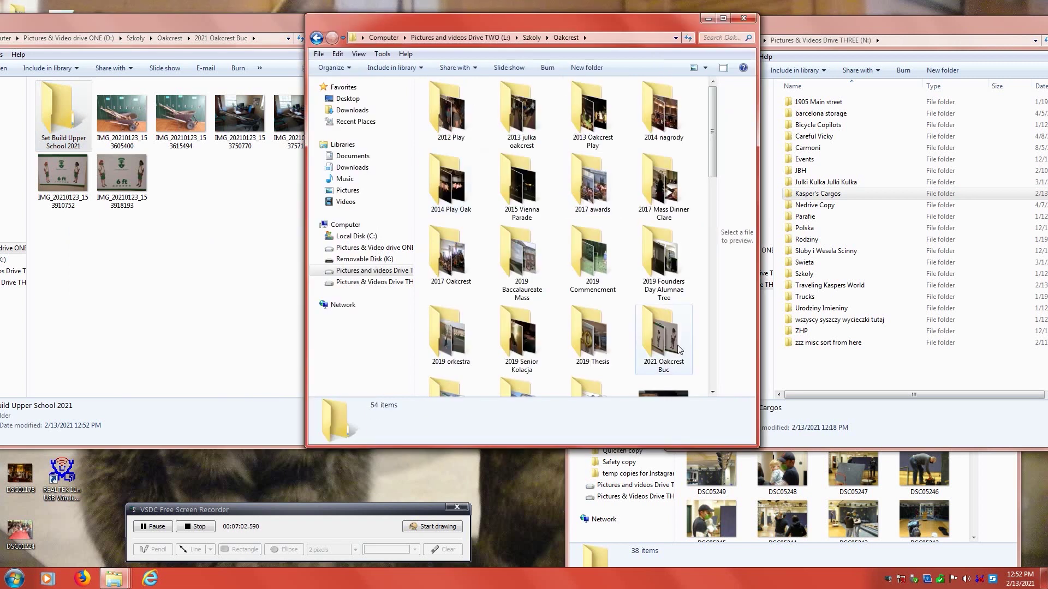
{"action": "double_click", "coordinate": [679, 350]}
{"action": "right_click", "coordinate": [534, 193]}
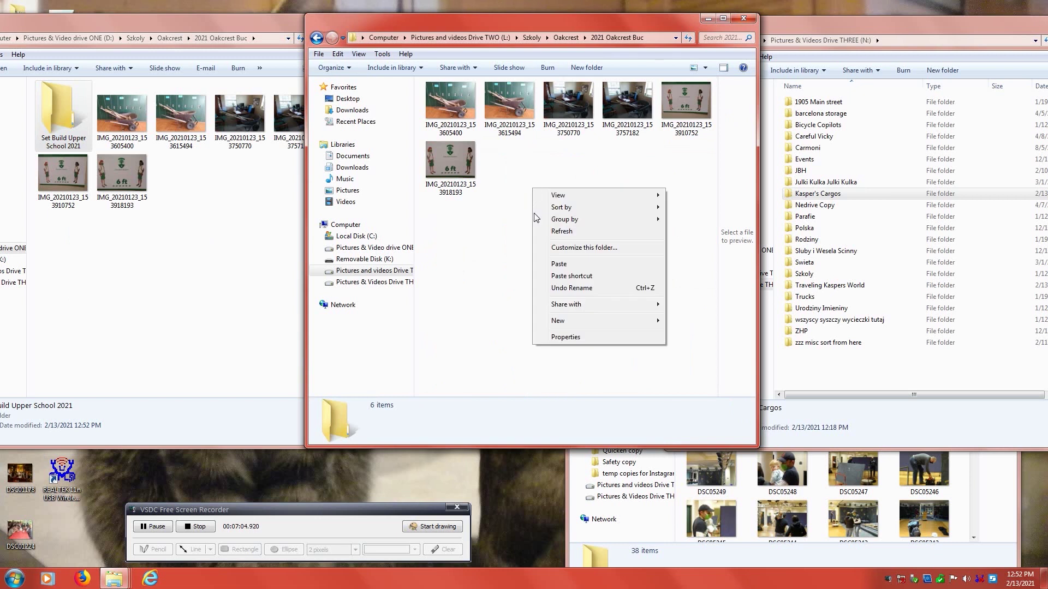
{"action": "left_click", "coordinate": [554, 266]}
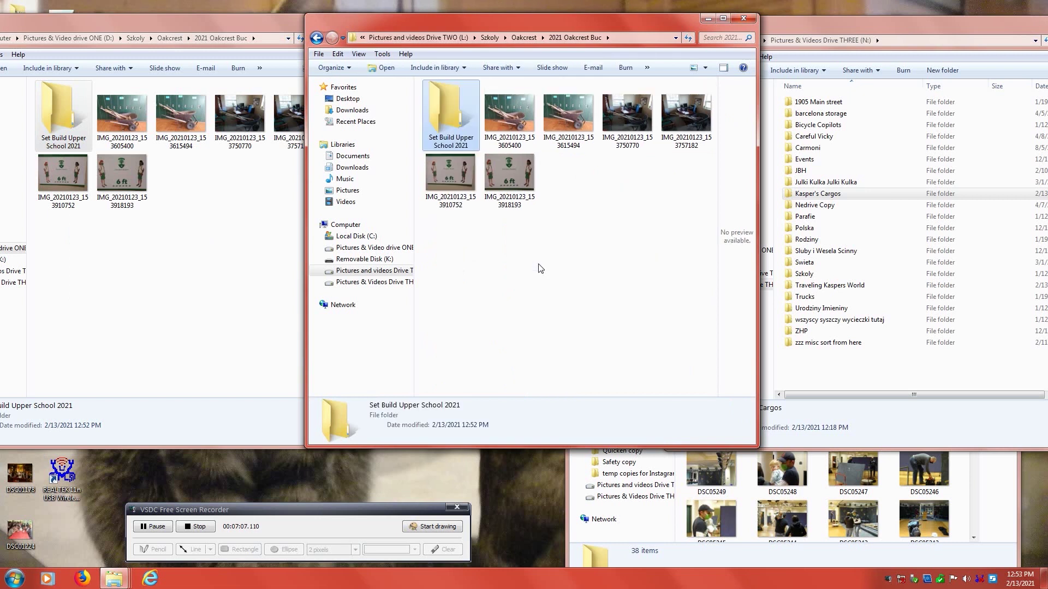
- Paste the copied Set Build Upper School 2021 folder into Szkoly > Oakcrest > 2021 Oakcrest Buc on Drive THREE (N:)
{"action": "double_click", "coordinate": [804, 274]}
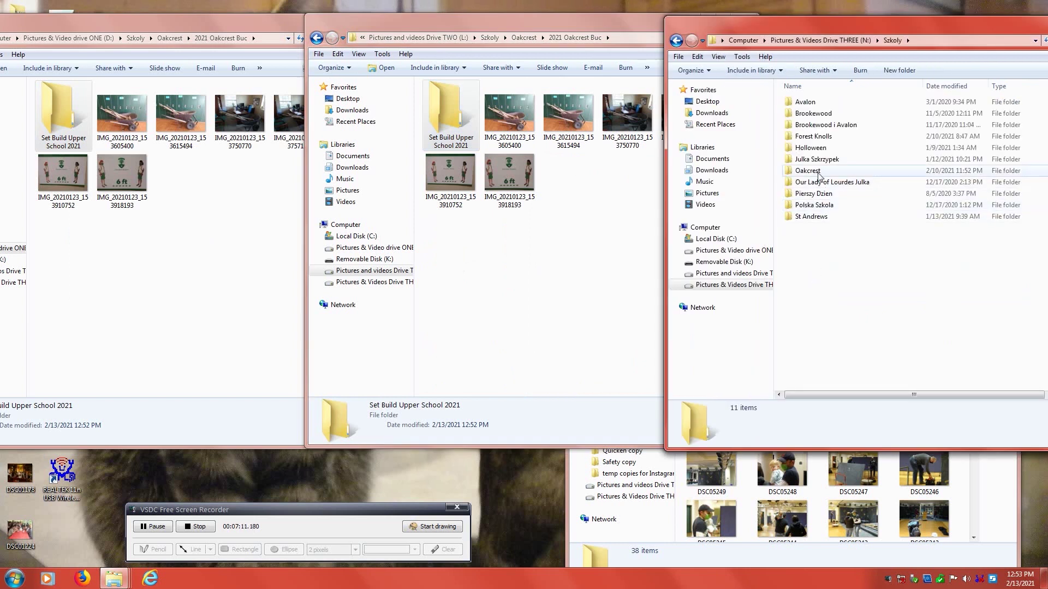
{"action": "double_click", "coordinate": [818, 173]}
{"action": "double_click", "coordinate": [1016, 347]}
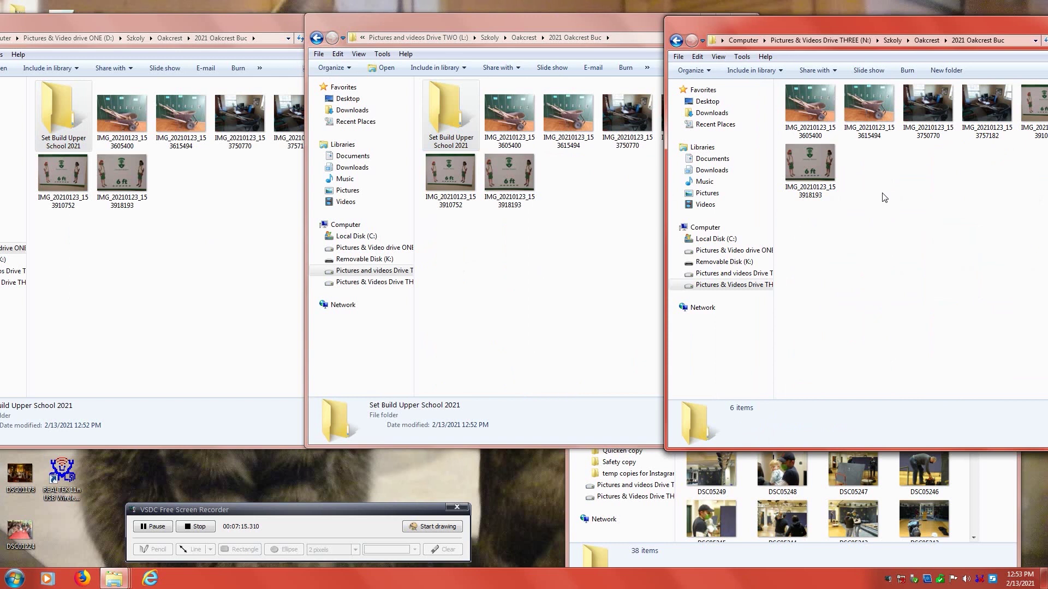
{"action": "right_click", "coordinate": [884, 197]}
{"action": "left_click", "coordinate": [906, 252]}
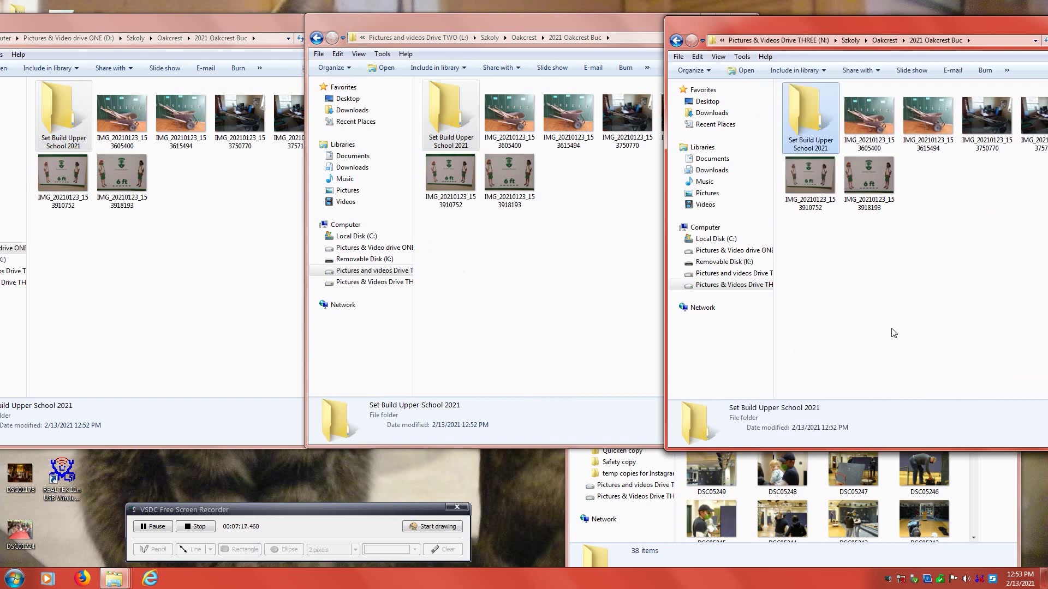
- Look through the photos from DSC05261 to DSC05234 in Pictures 1 27 2021 on the removable disk to check which show the set build
{"action": "left_click", "coordinate": [960, 510]}
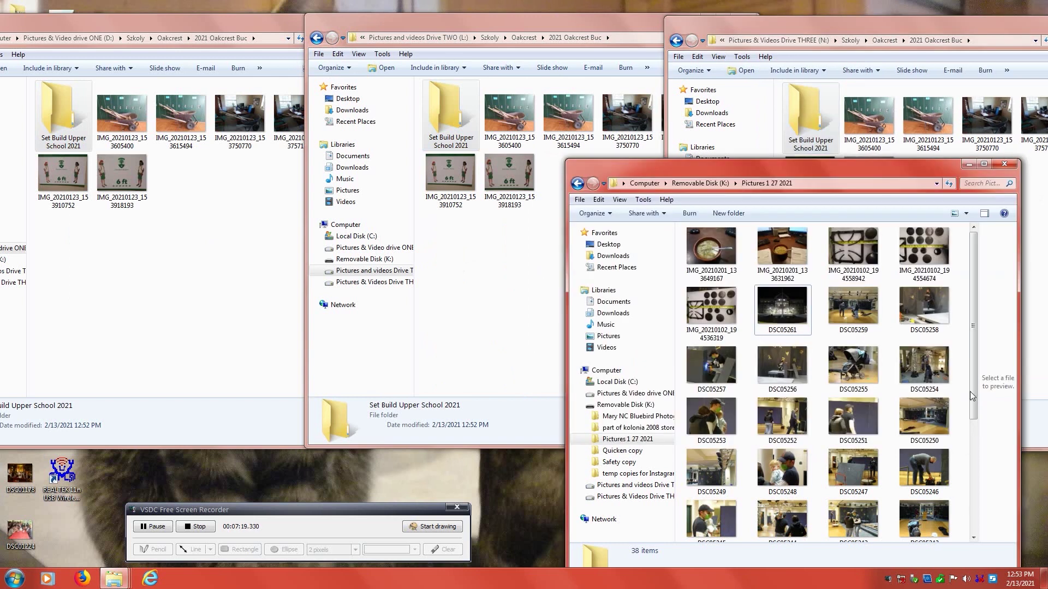
{"action": "left_click_drag", "start_coordinate": [972, 384], "coordinate": [972, 394]}
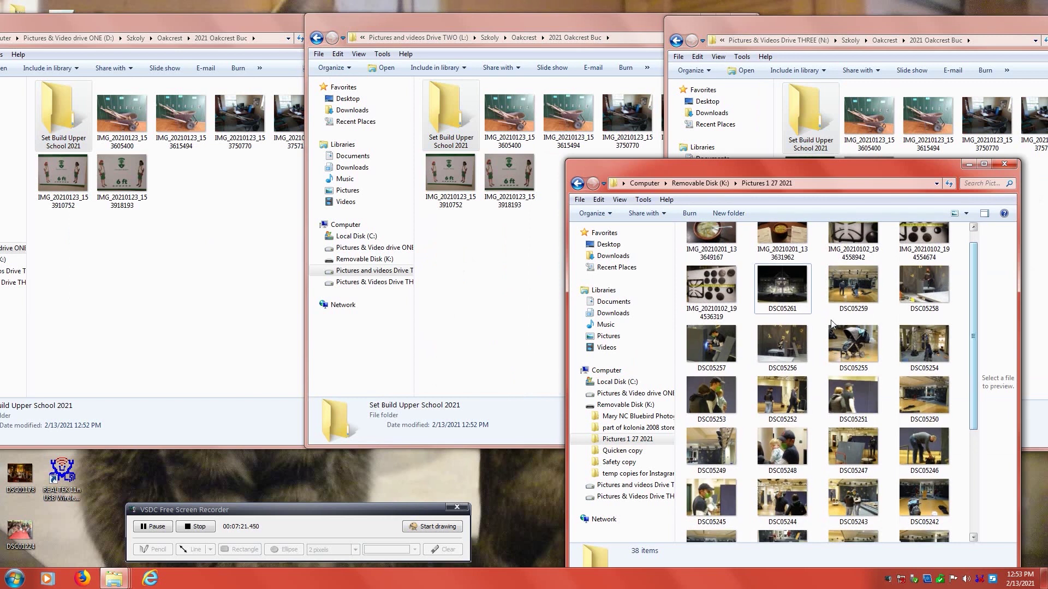
{"action": "double_click", "coordinate": [782, 301]}
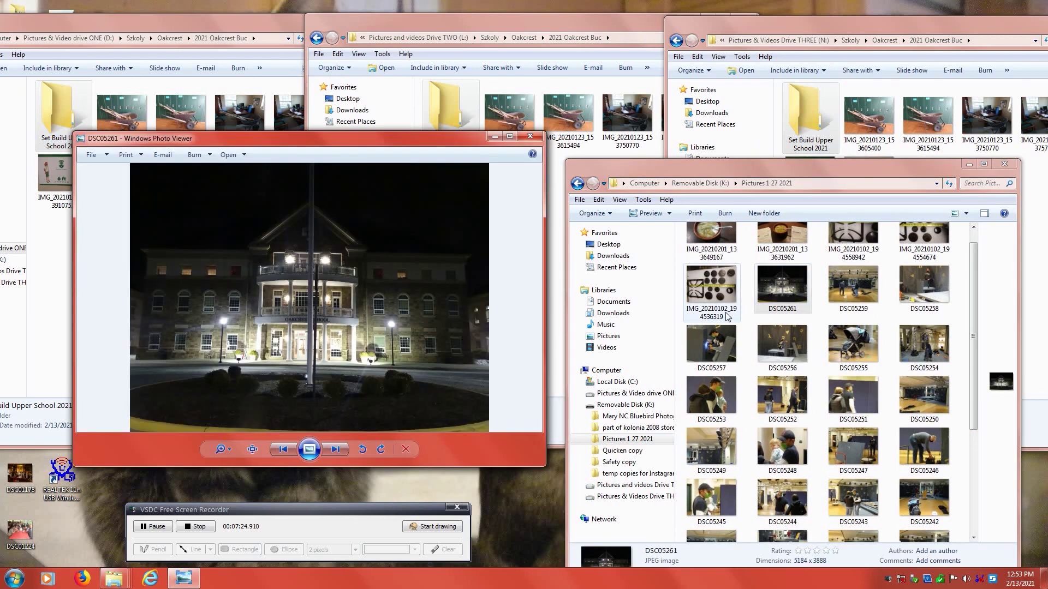
{"action": "key", "text": "Right"}
{"action": "key", "text": "Right"}
{"action": "key", "text": "Right"}
{"action": "key", "text": "Right"}
{"action": "key", "text": "Right"}
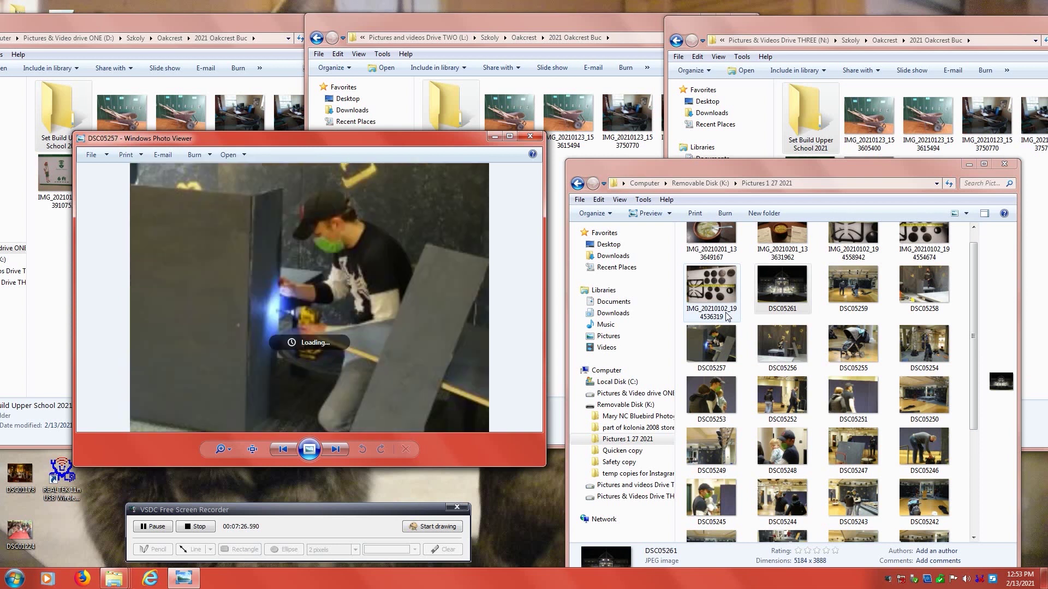
{"action": "key", "text": "Right"}
{"action": "key", "text": "Right"}
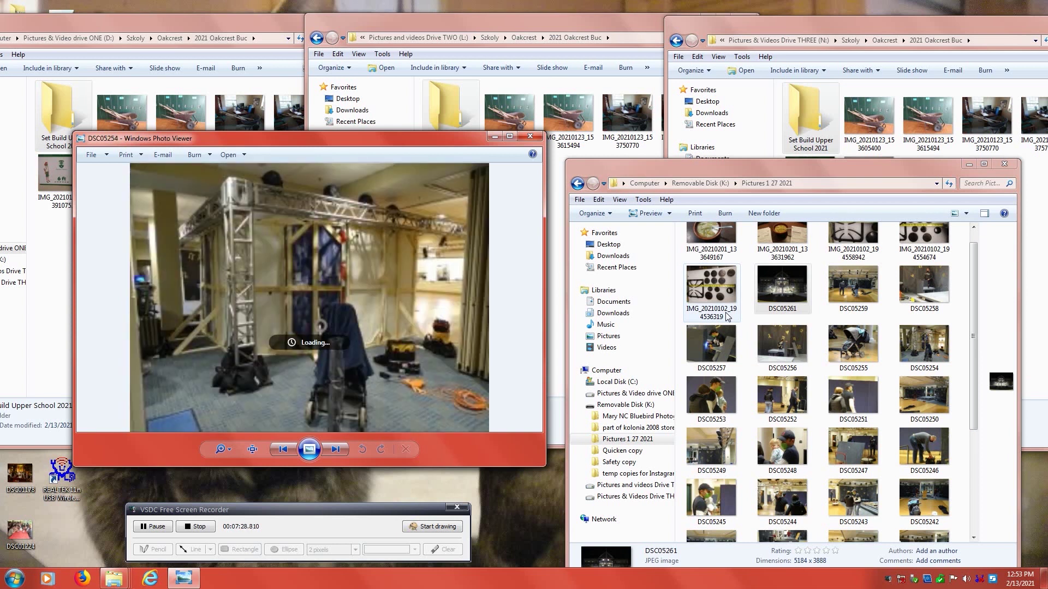
{"action": "key", "text": "Right"}
{"action": "key", "text": "Right"}
{"action": "key", "text": "Right"}
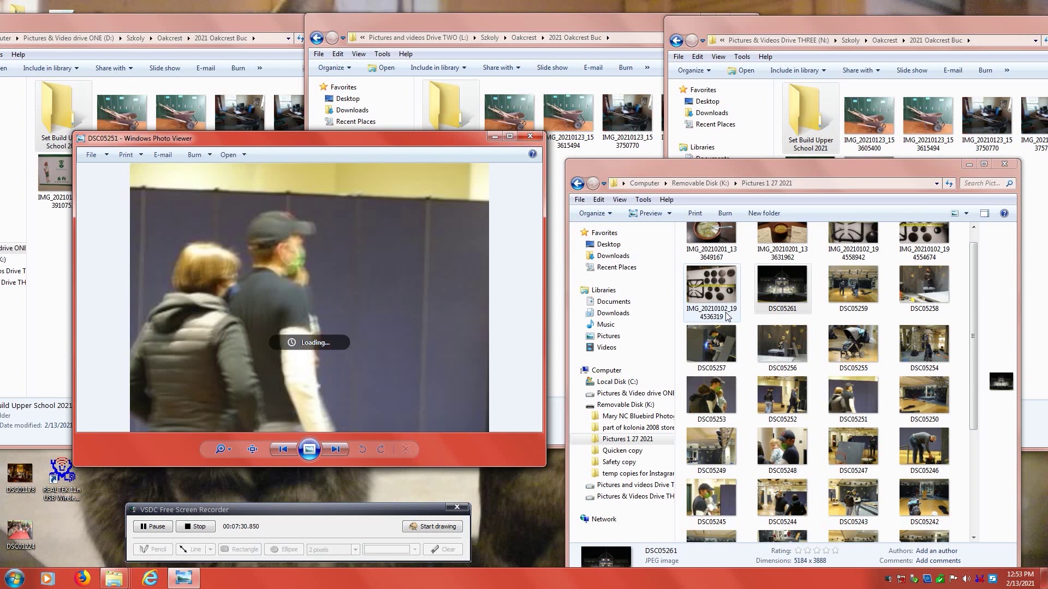
{"action": "key", "text": "Right"}
{"action": "key", "text": "Right"}
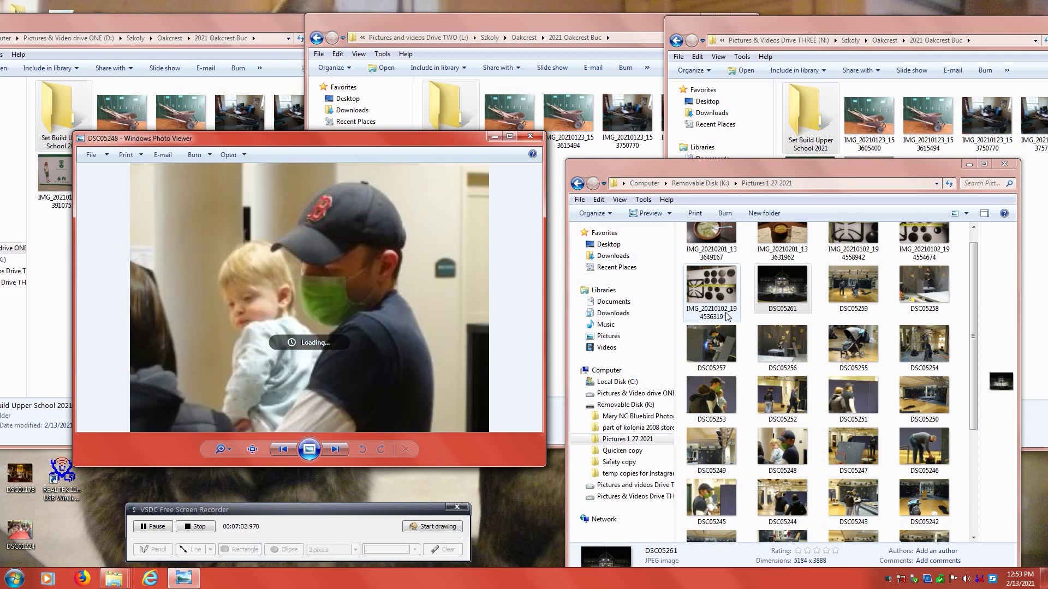
{"action": "key", "text": "Right"}
{"action": "key", "text": "Right"}
{"action": "key", "text": "Right"}
{"action": "key", "text": "Right"}
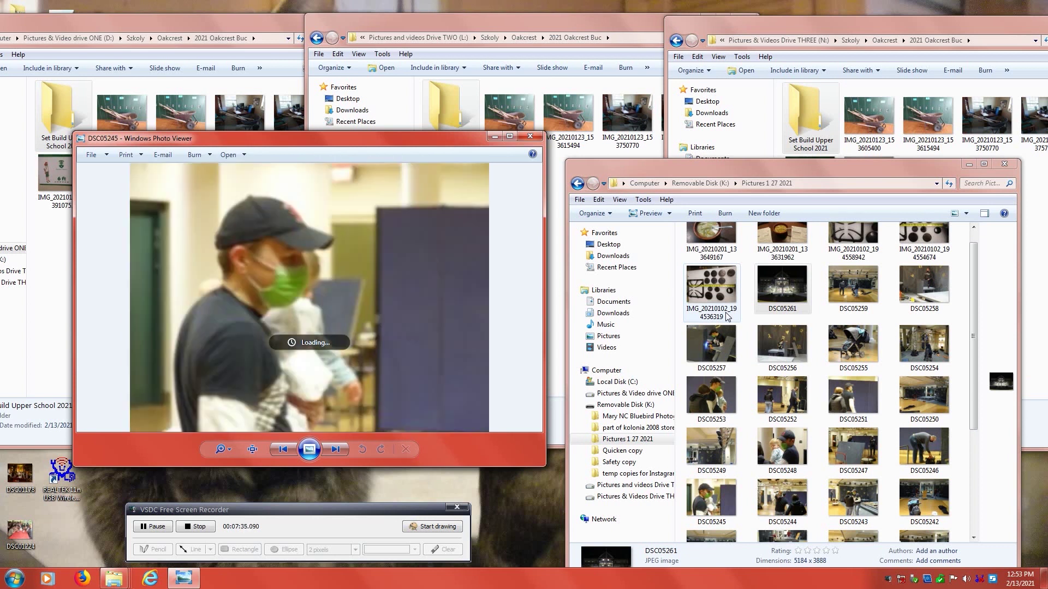
{"action": "key", "text": "Right"}
{"action": "key", "text": "Right"}
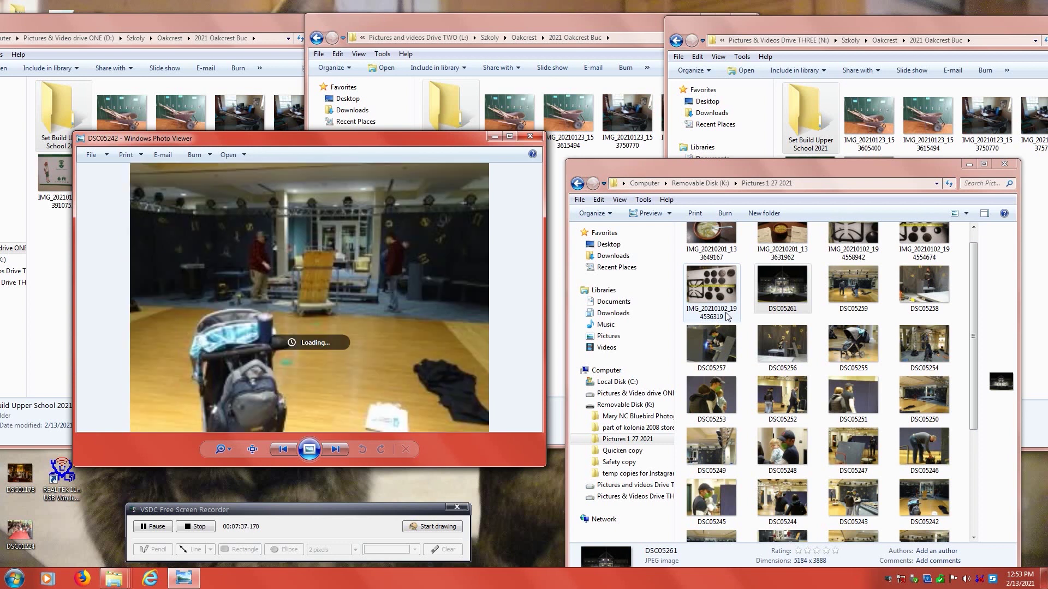
{"action": "key", "text": "Right"}
{"action": "key", "text": "Right"}
{"action": "key", "text": "Right"}
{"action": "key", "text": "Right"}
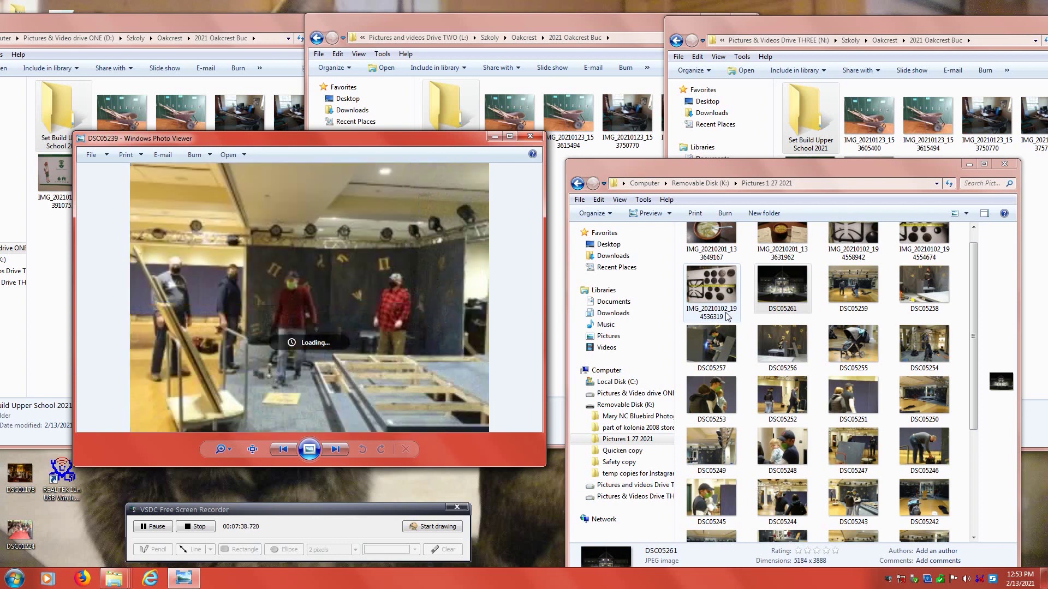
{"action": "key", "text": "Right"}
{"action": "key", "text": "Right"}
{"action": "key", "text": "Right"}
{"action": "key", "text": "Right"}
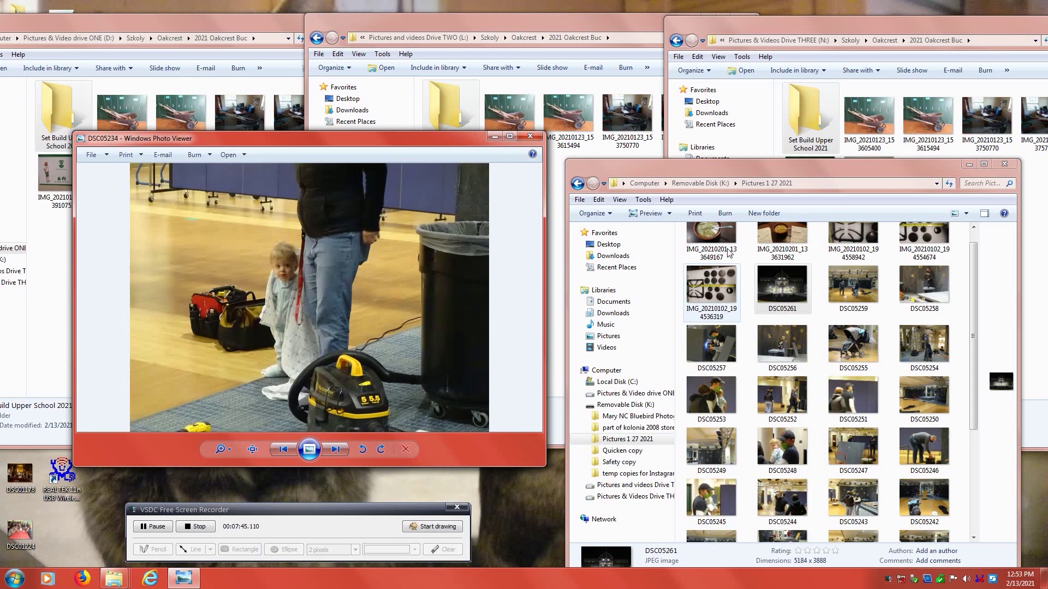
{"action": "left_click", "coordinate": [532, 137]}
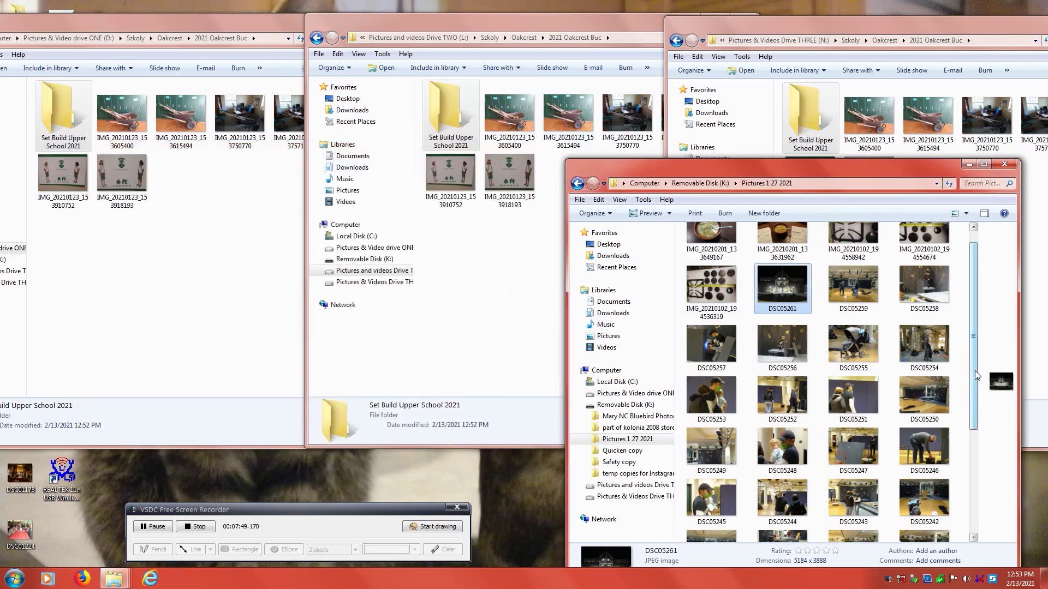
- Copy photos DSC05261 through DSC05225 from the removable disk into the Set Build Upper School 2021 folder on drive ONE (D:)
{"action": "scroll", "coordinate": [977, 375], "scroll_direction": "up", "scroll_amount": 1}
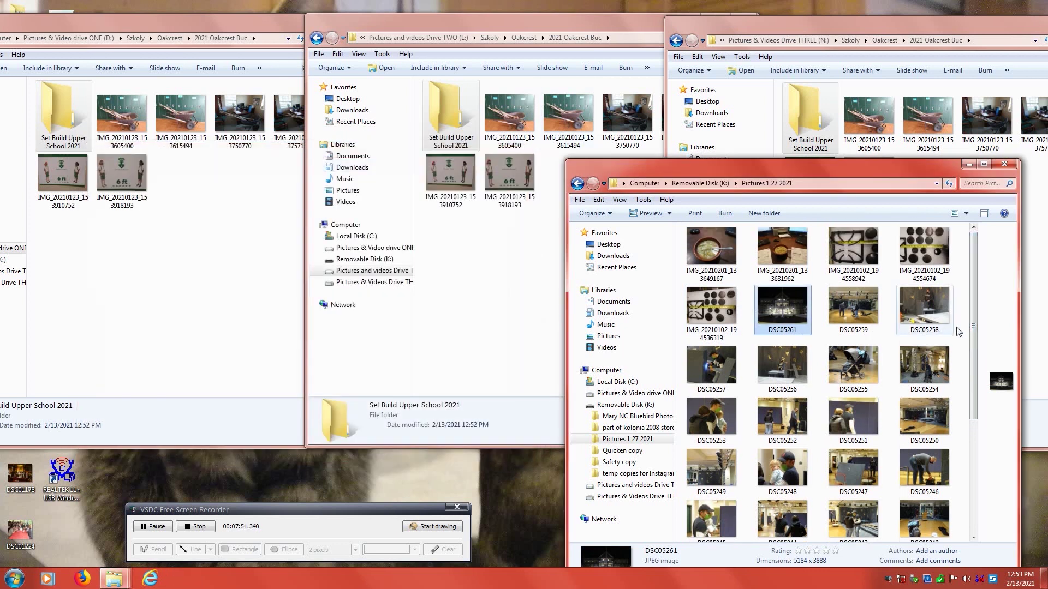
{"action": "left_click_drag", "start_coordinate": [972, 333], "coordinate": [966, 467]}
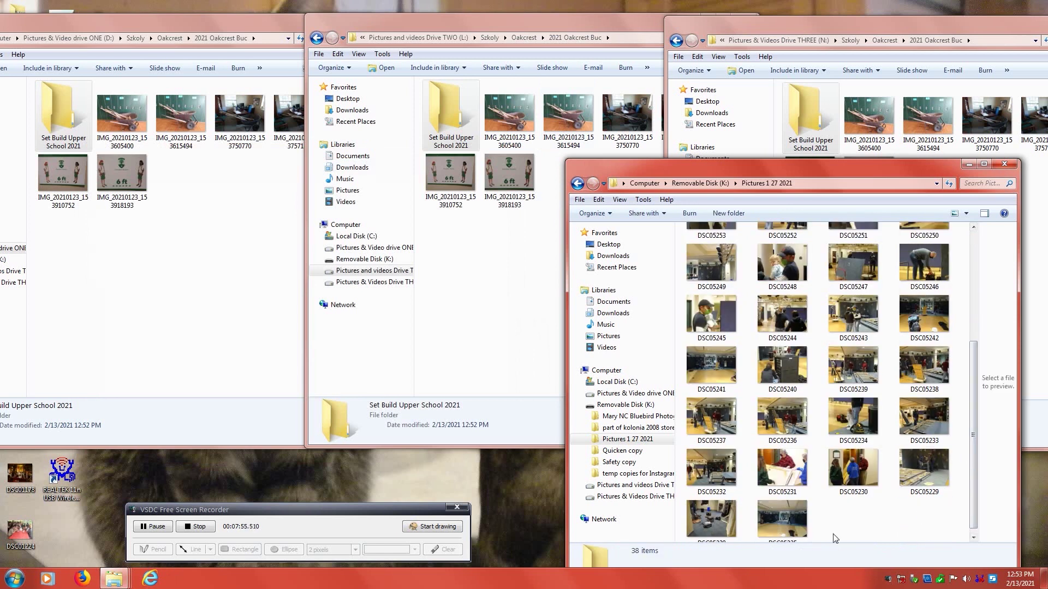
{"action": "left_click", "coordinate": [781, 524], "text": "shift"}
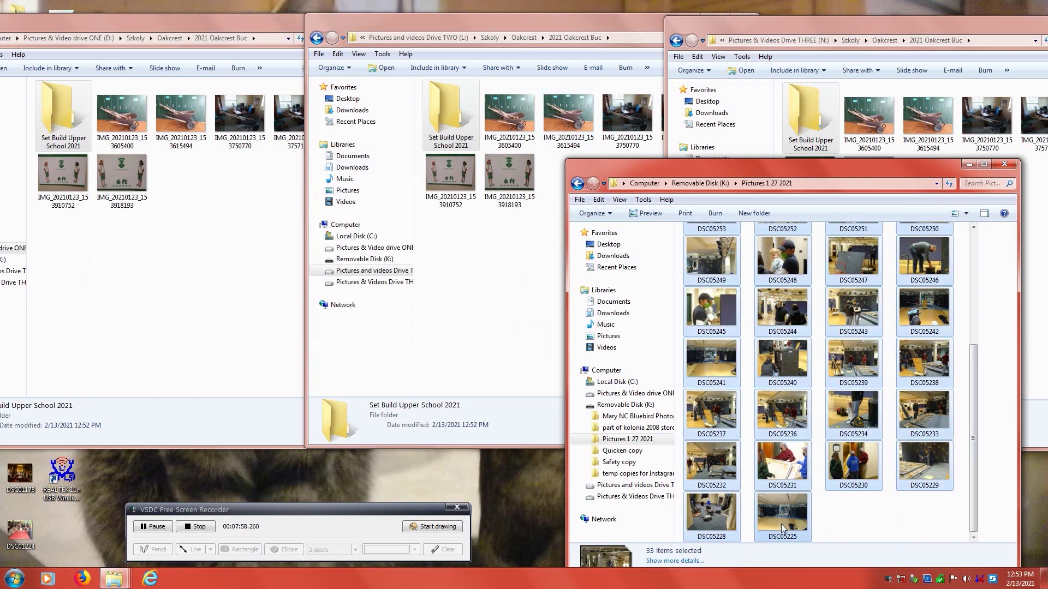
{"action": "right_click", "coordinate": [781, 381]}
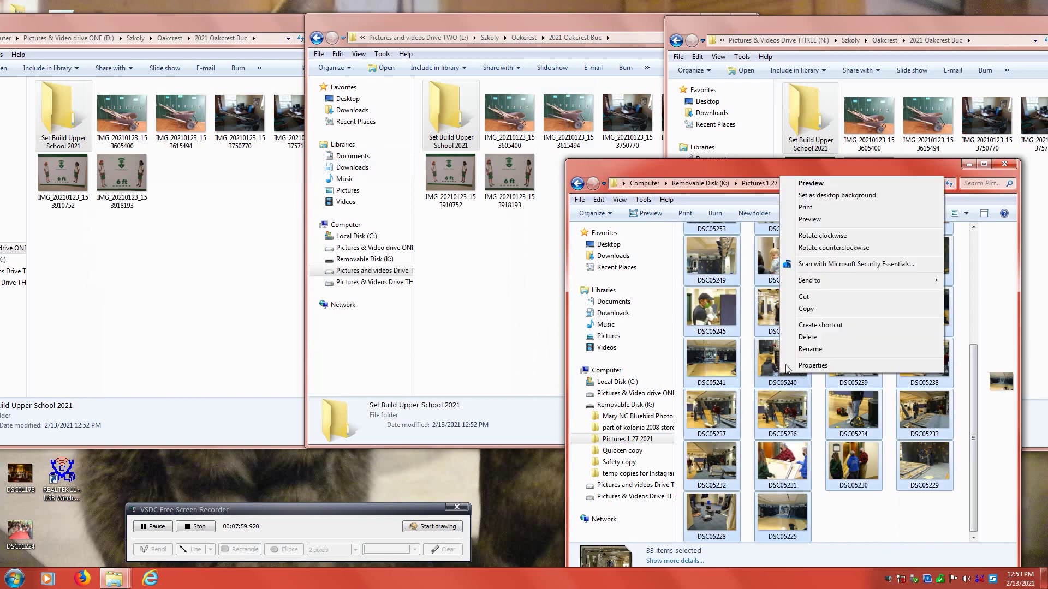
{"action": "left_click", "coordinate": [821, 310]}
{"action": "double_click", "coordinate": [66, 123]}
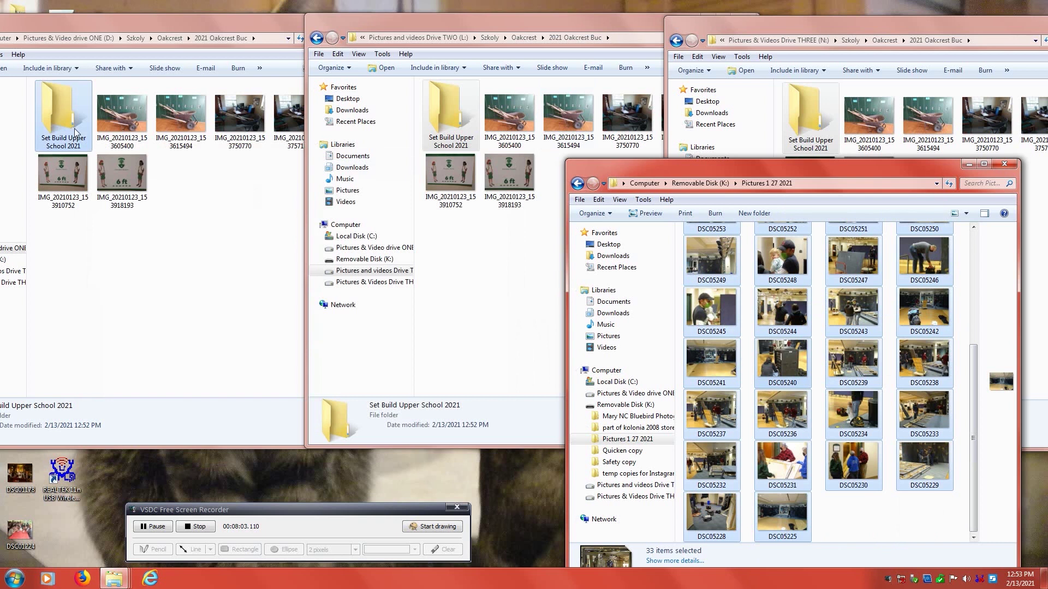
{"action": "right_click", "coordinate": [76, 131]}
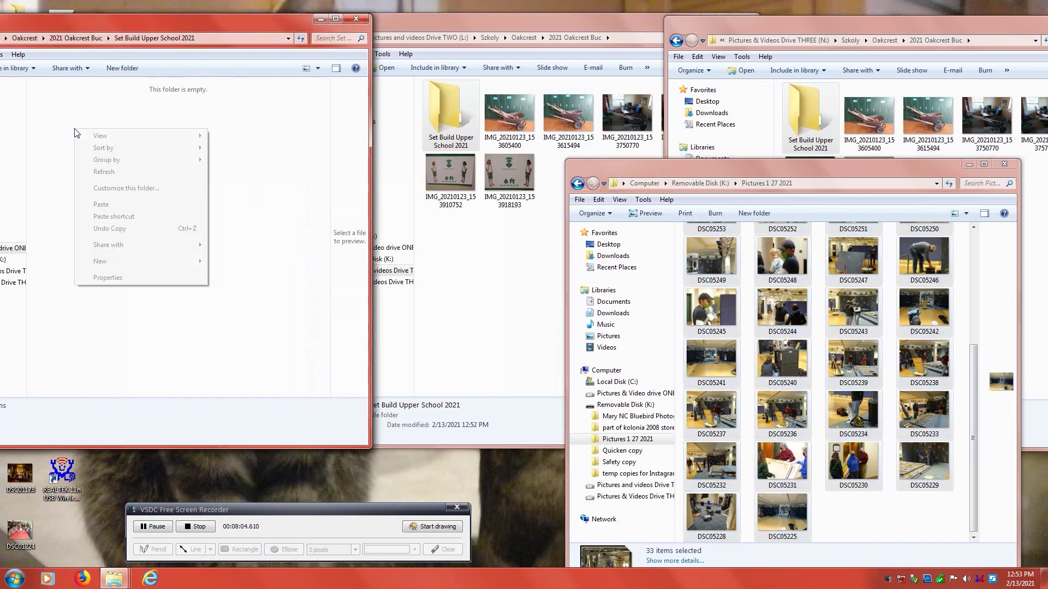
{"action": "left_click", "coordinate": [107, 206]}
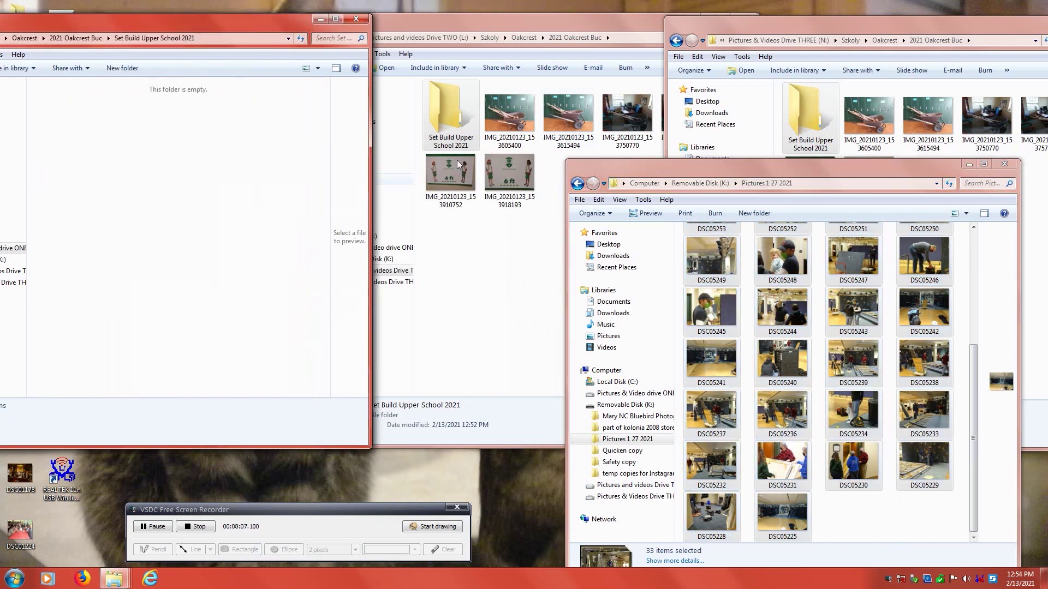
- Paste the copied set build photos into the Set Build Upper School 2021 folder on Drive TWO (L:)
{"action": "double_click", "coordinate": [450, 117]}
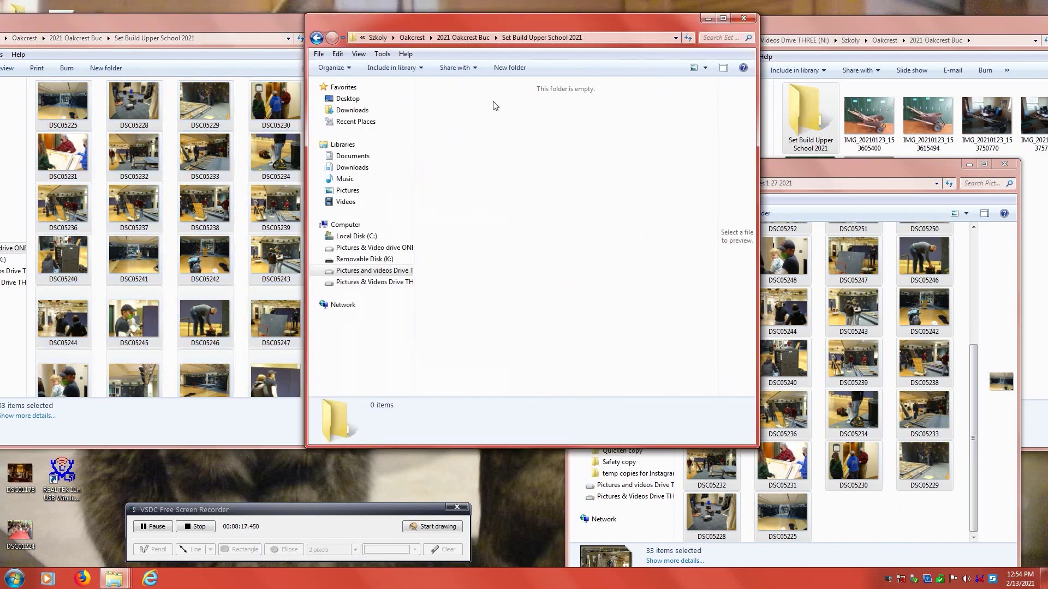
{"action": "right_click", "coordinate": [444, 110]}
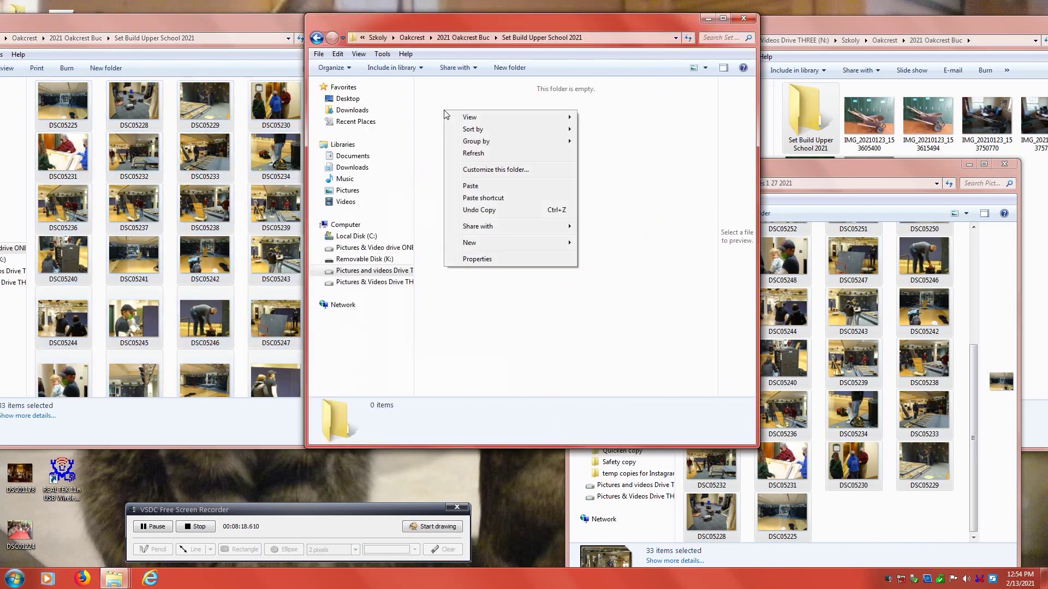
{"action": "left_click", "coordinate": [475, 189]}
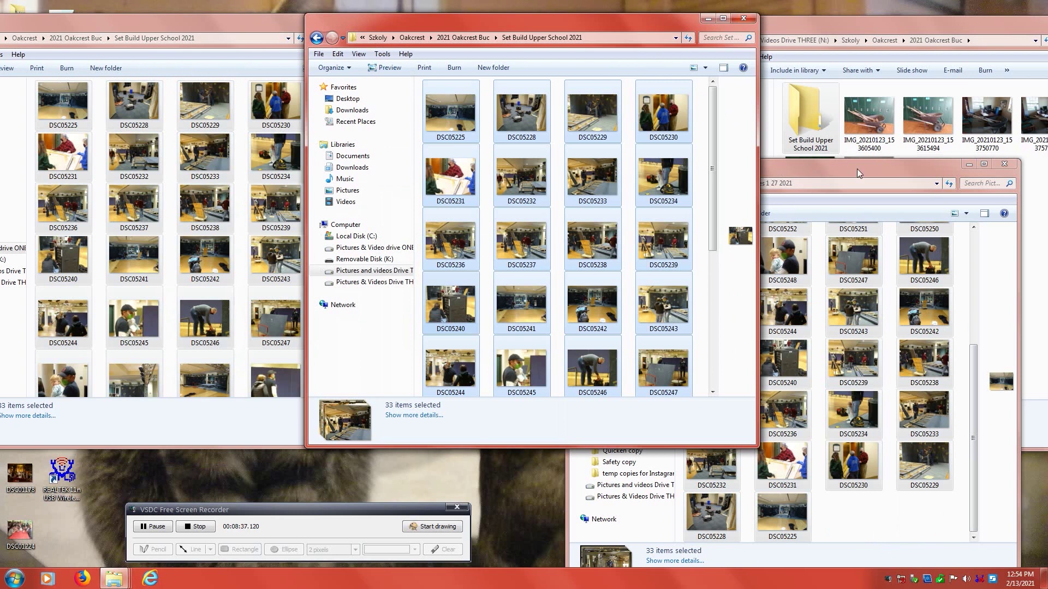
- Cut the selected set build photos from the removable disk and paste them into Set Build Upper School 2021 on Drive THREE (N:)
{"action": "left_click", "coordinate": [833, 169]}
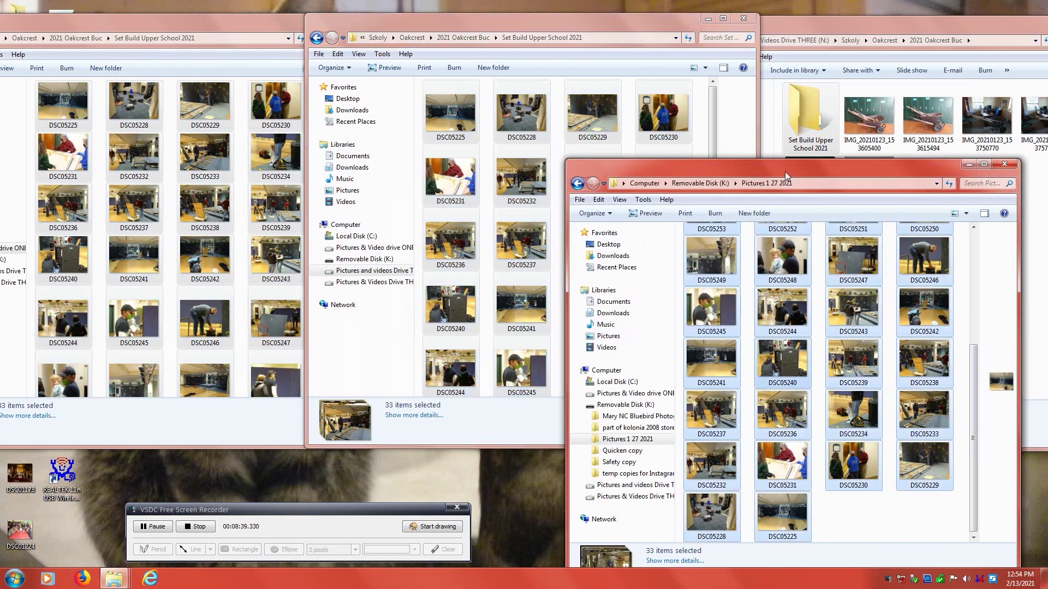
{"action": "right_click", "coordinate": [791, 262]}
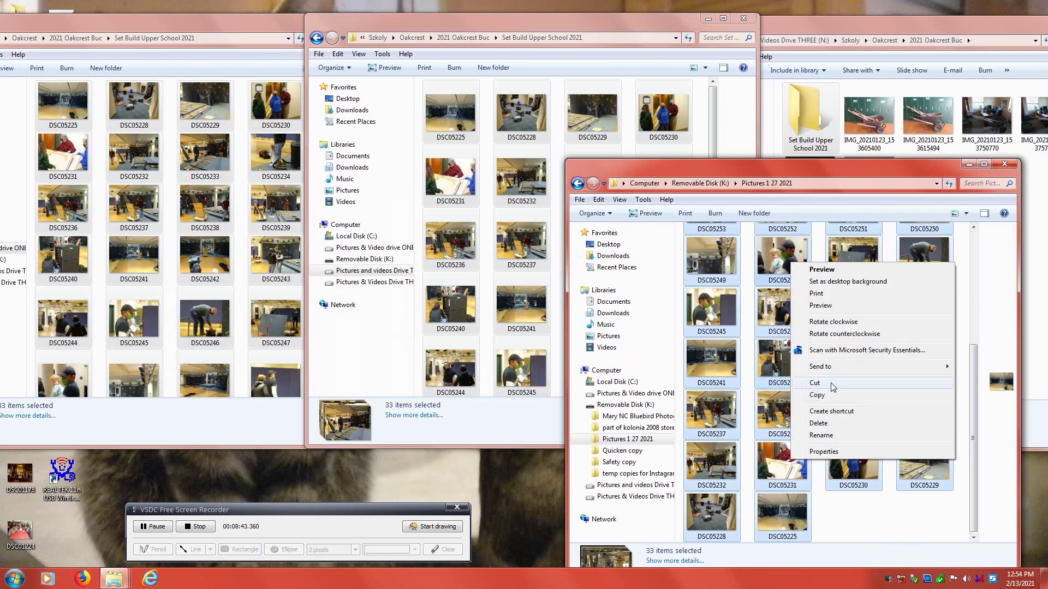
{"action": "left_click", "coordinate": [829, 383]}
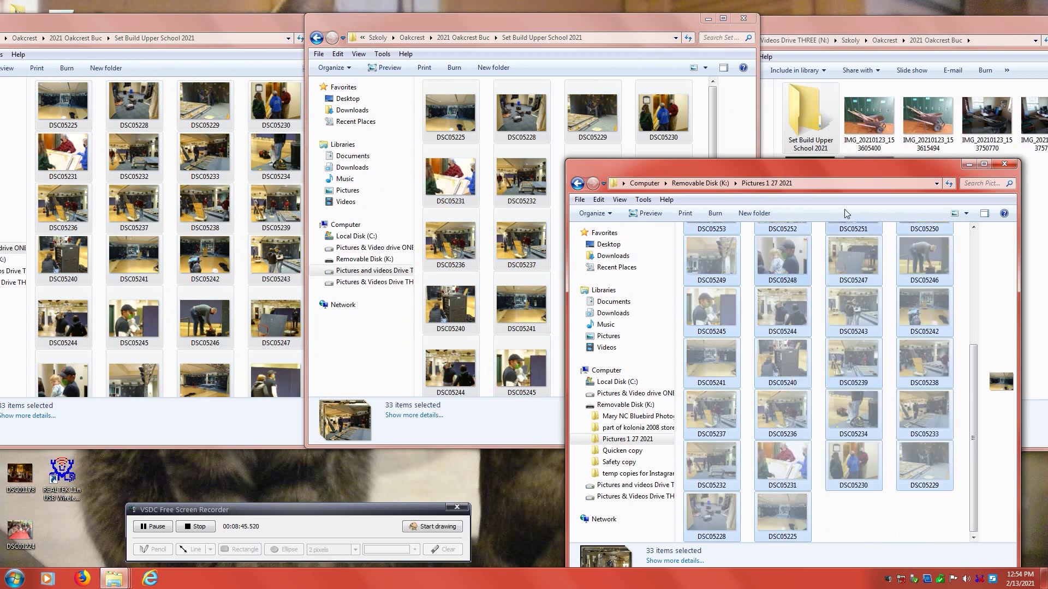
{"action": "double_click", "coordinate": [811, 127]}
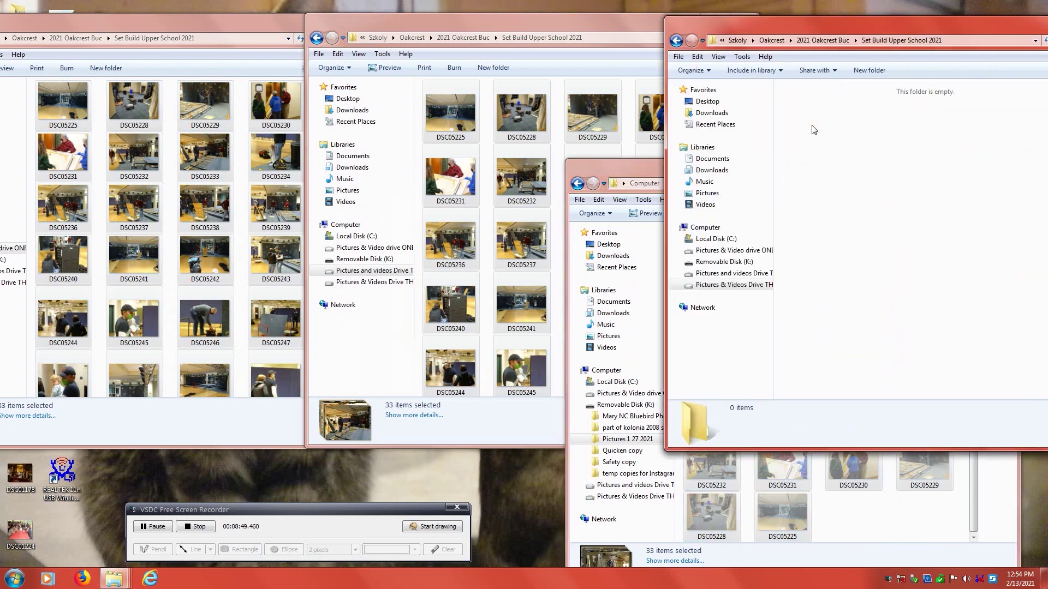
{"action": "right_click", "coordinate": [814, 130]}
{"action": "left_click", "coordinate": [839, 200]}
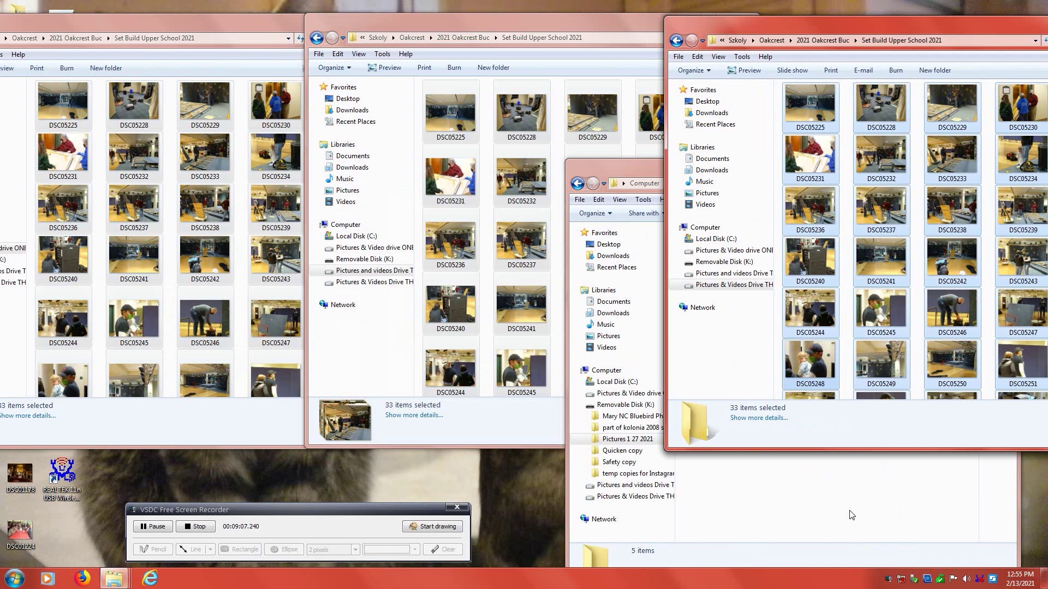
- Look through the dog and cargo bike photos from IMG_1155 2 to IMG_1838 in the Bluebird Photography folder on Removable Disk (K:)
{"action": "left_click", "coordinate": [851, 515]}
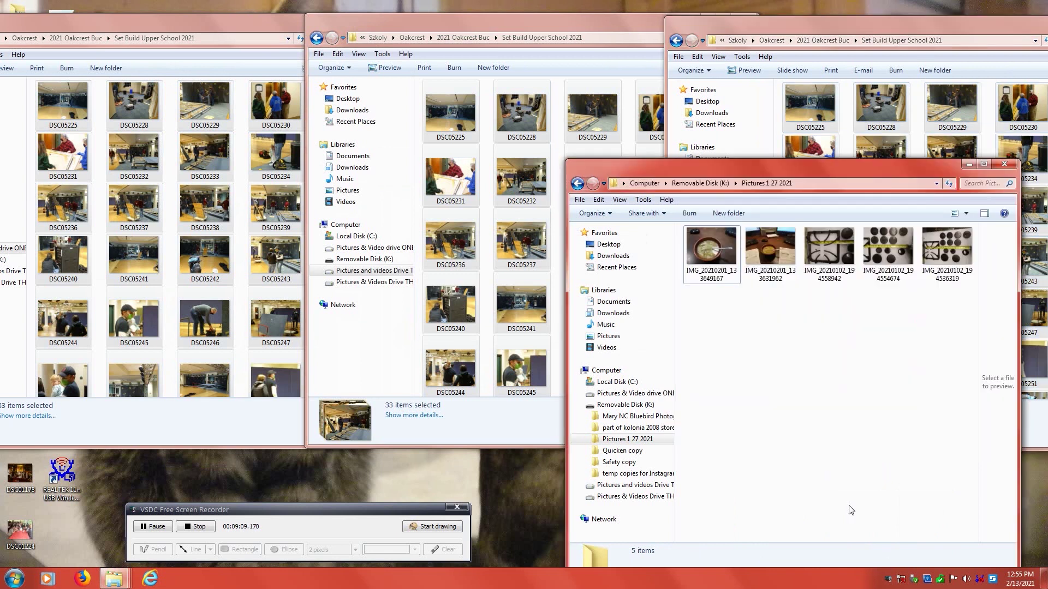
{"action": "left_click", "coordinate": [696, 183]}
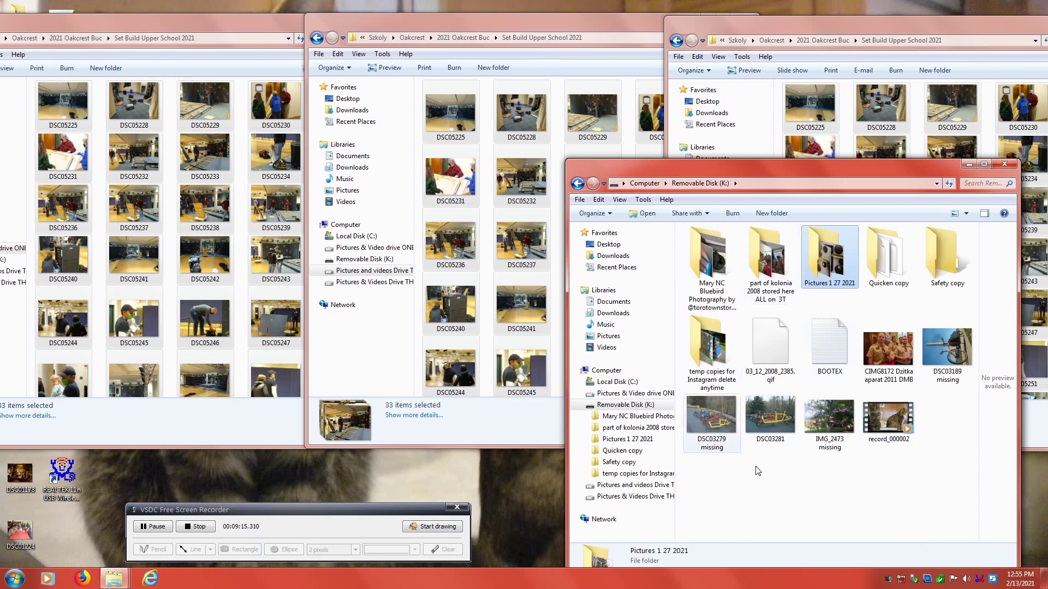
{"action": "left_click", "coordinate": [712, 282]}
{"action": "double_click", "coordinate": [712, 282]}
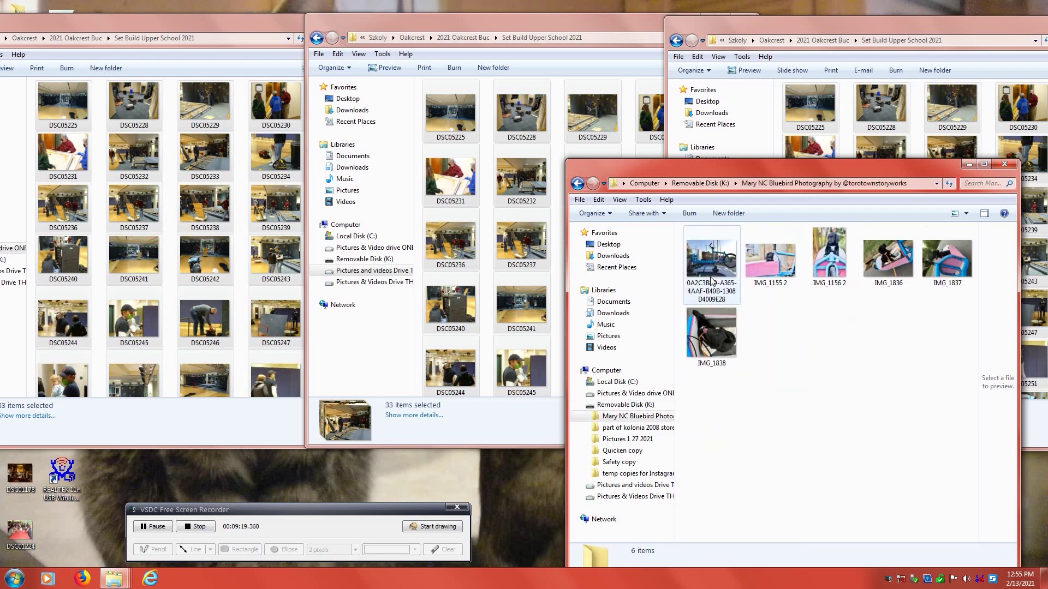
{"action": "double_click", "coordinate": [767, 267]}
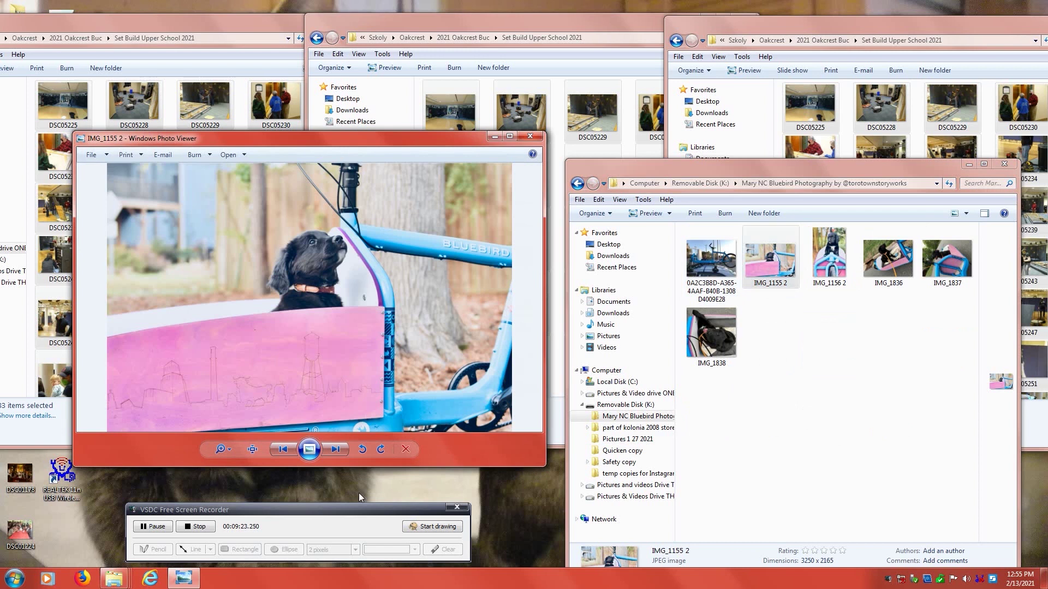
{"action": "left_click", "coordinate": [335, 450]}
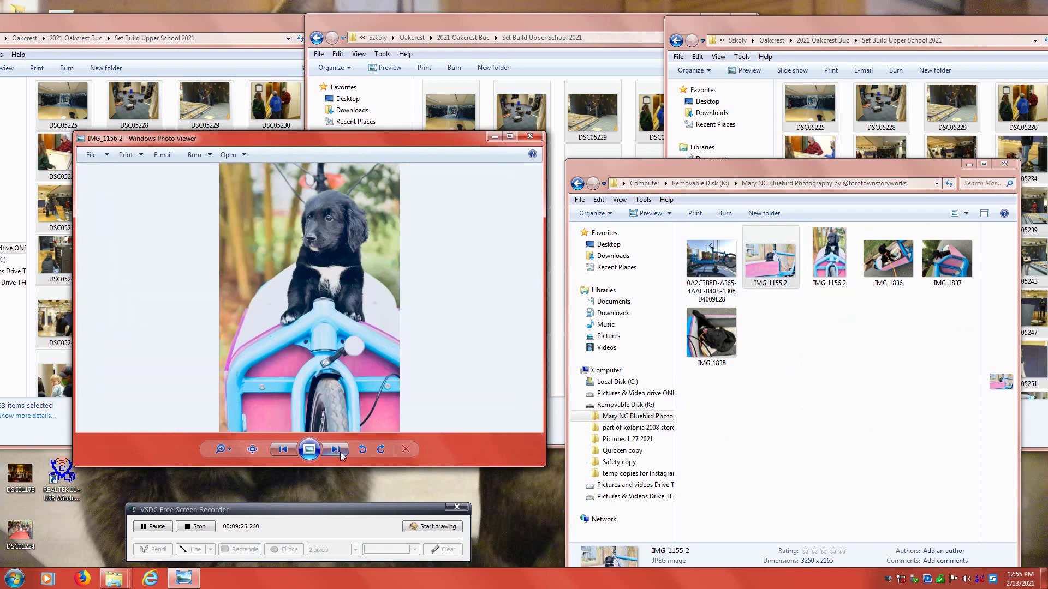
{"action": "left_click", "coordinate": [335, 450]}
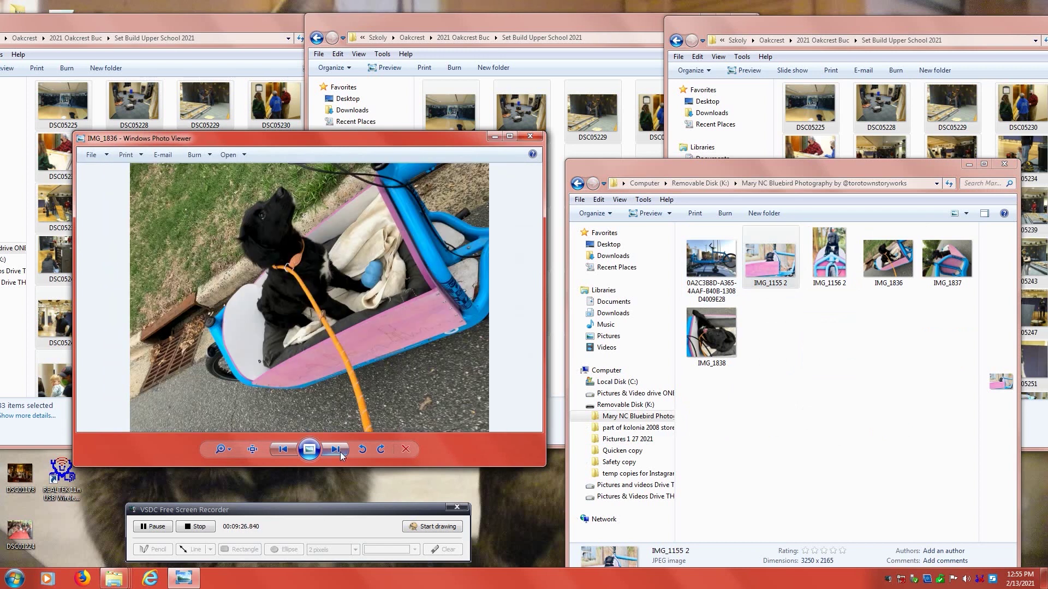
{"action": "left_click", "coordinate": [340, 452]}
{"action": "left_click", "coordinate": [339, 452]}
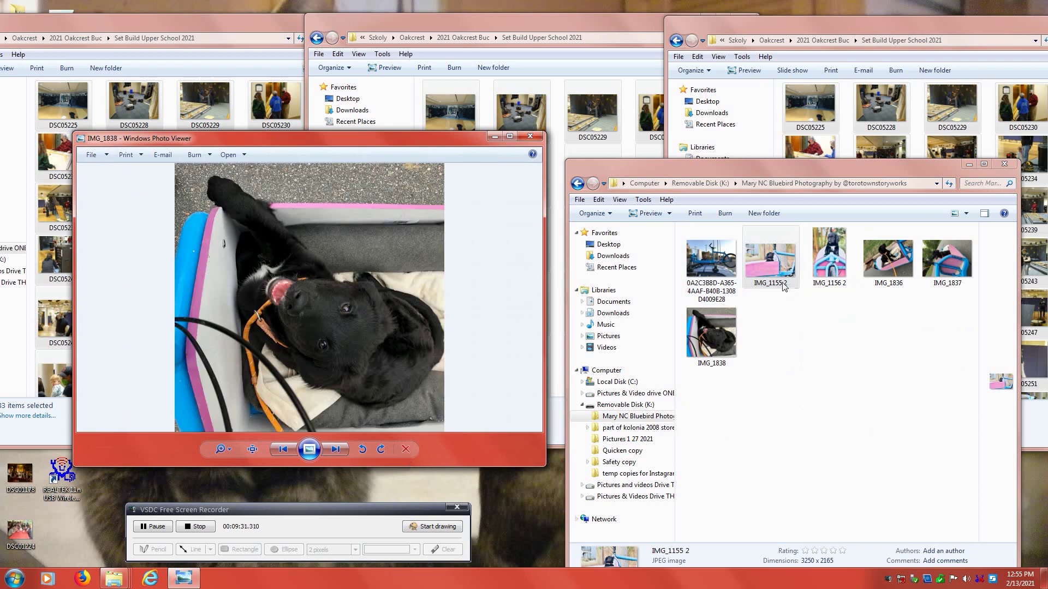
{"action": "left_click", "coordinate": [696, 184]}
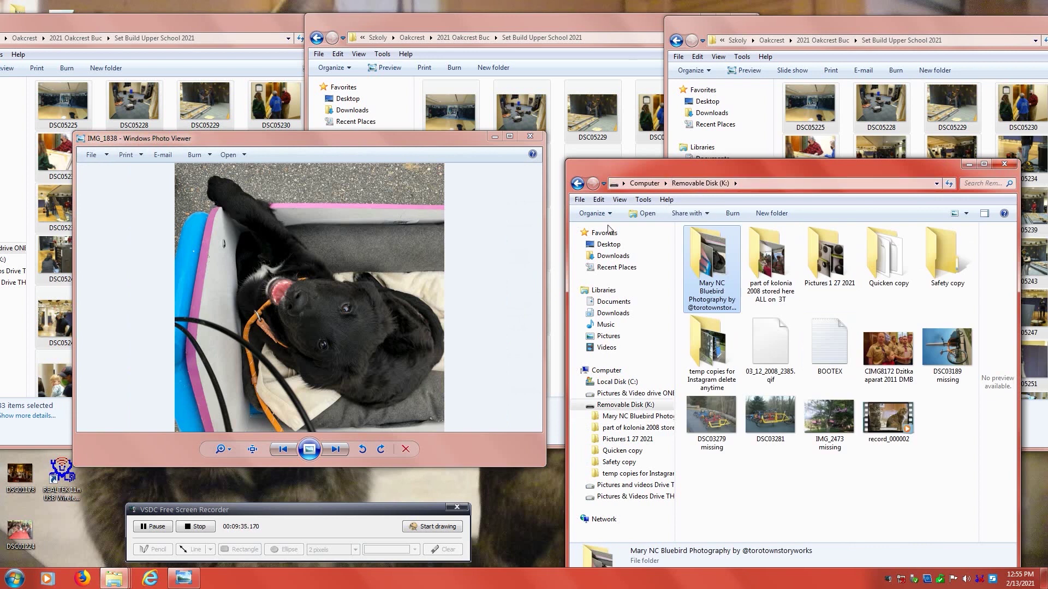
{"action": "left_click", "coordinate": [530, 136]}
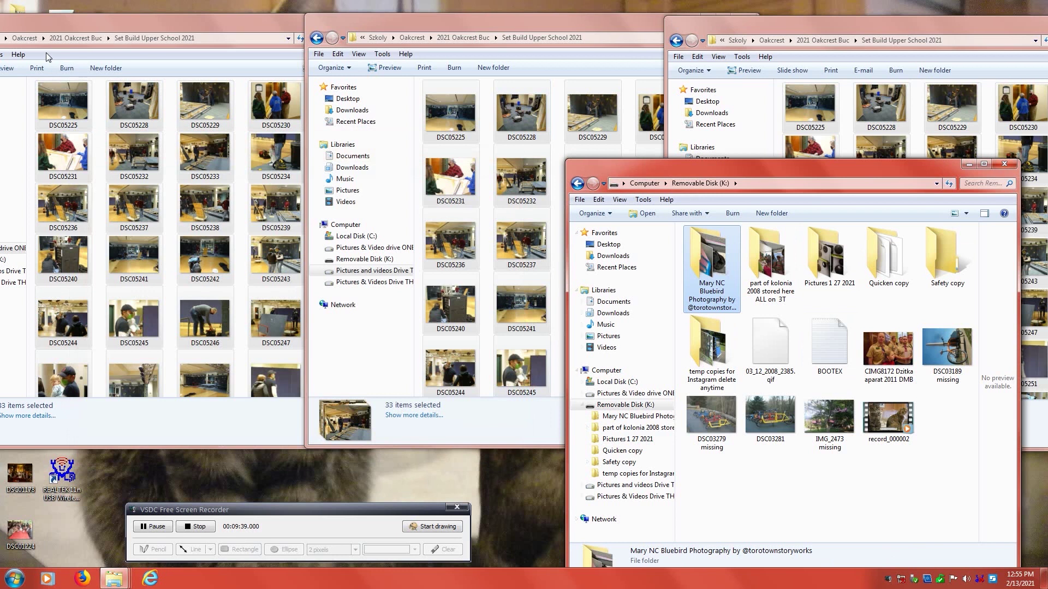
- Go to the Kasper's Cargos folder on Pictures & Video drive ONE (D:)
{"action": "left_click", "coordinate": [51, 26]}
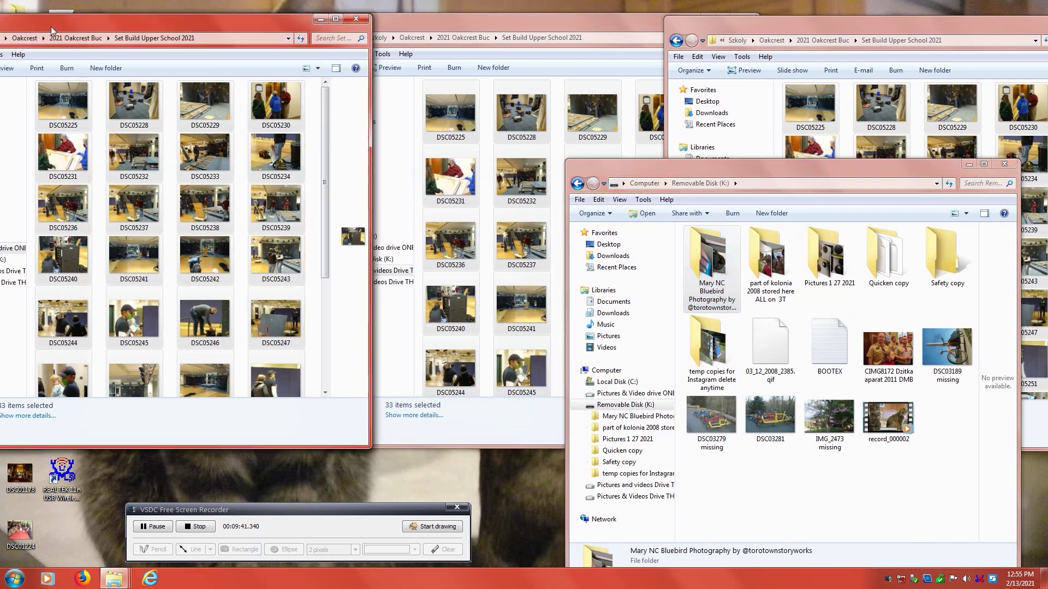
{"action": "left_click", "coordinate": [27, 38]}
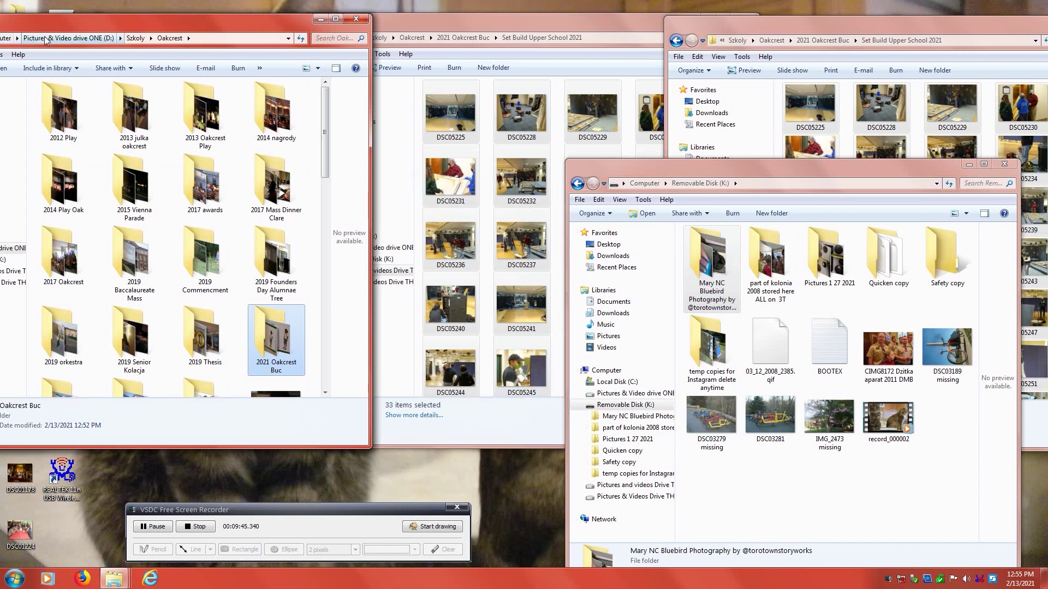
{"action": "left_click", "coordinate": [89, 39]}
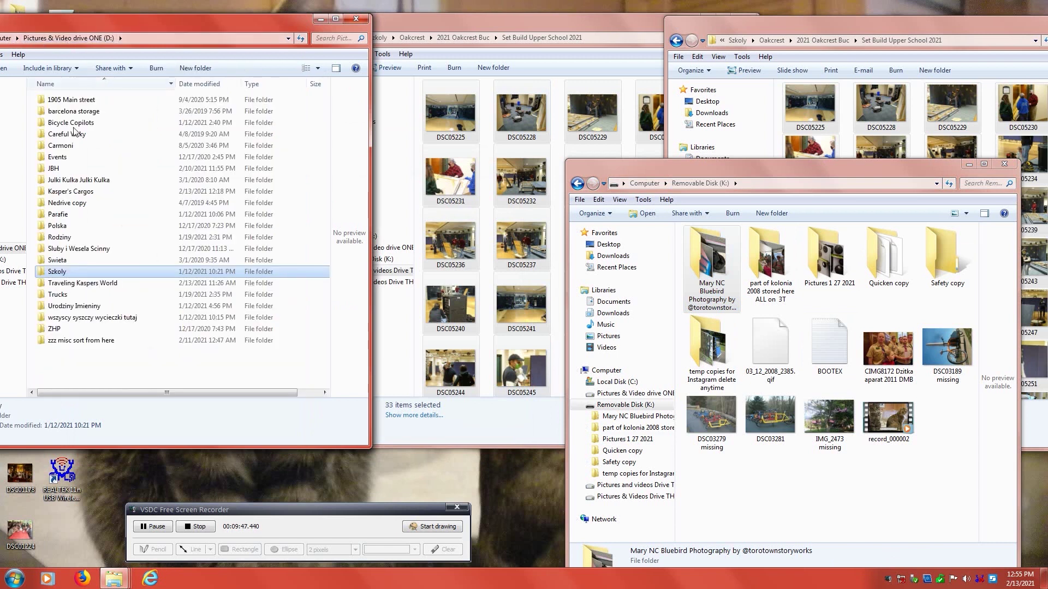
{"action": "double_click", "coordinate": [72, 193]}
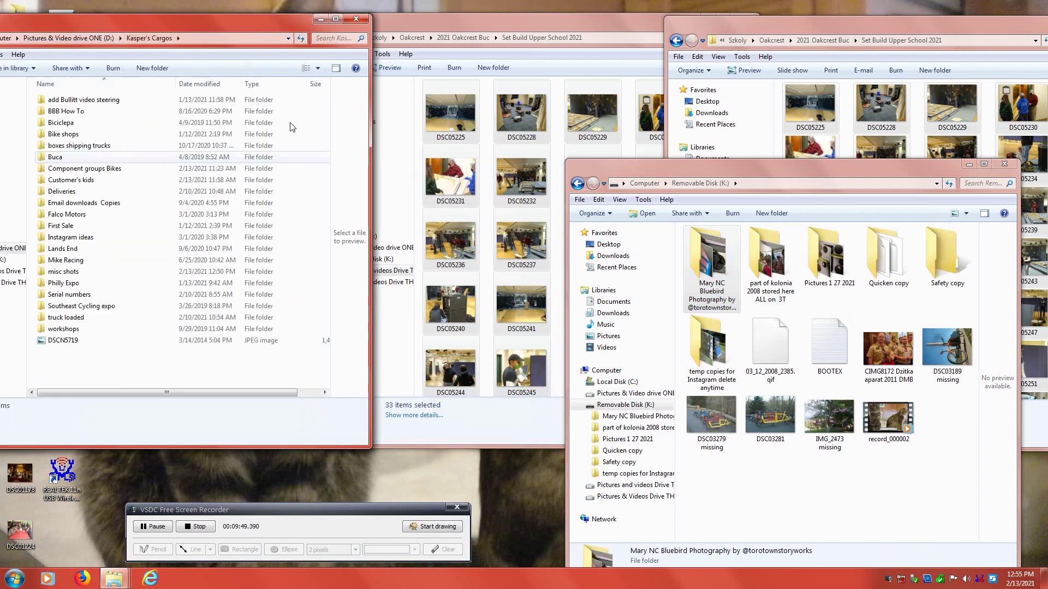
- Open the Kasper's Cargos folders on Drive TWO (L:) and Drive THREE (N:)
{"action": "left_click", "coordinate": [412, 38]}
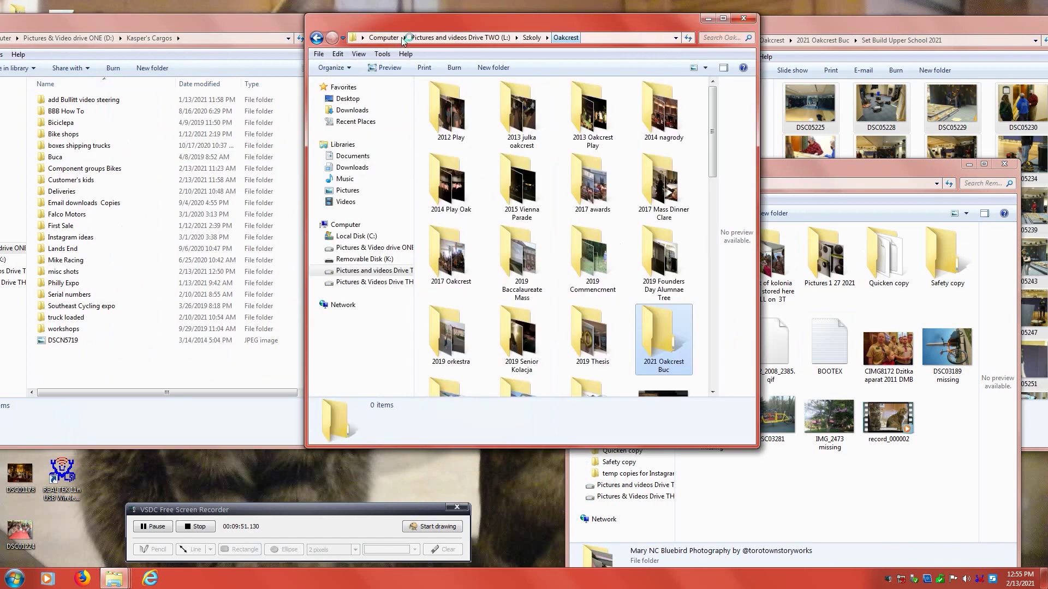
{"action": "left_click", "coordinate": [434, 38]}
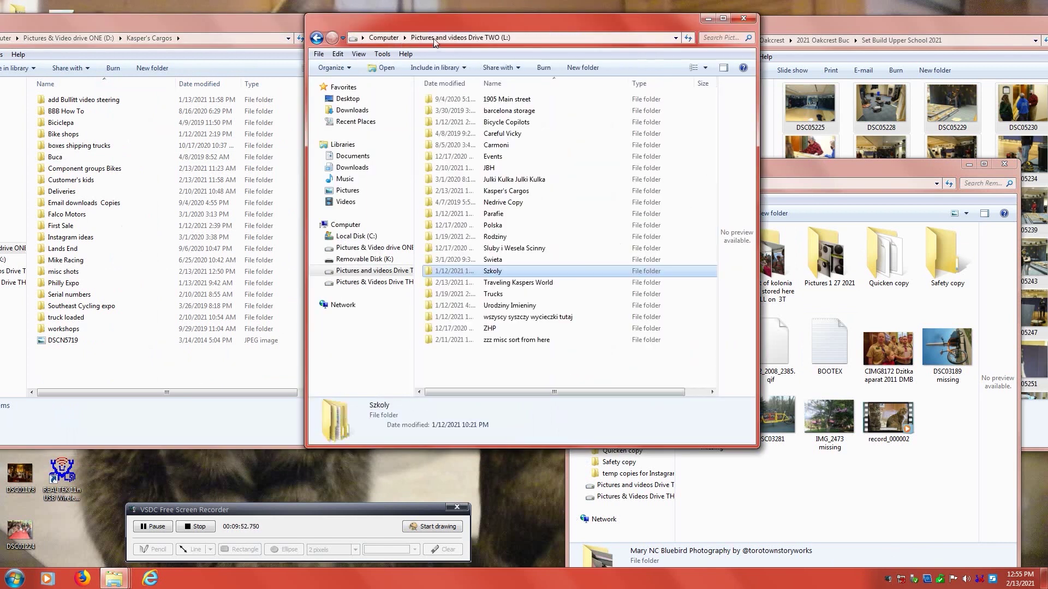
{"action": "double_click", "coordinate": [502, 192]}
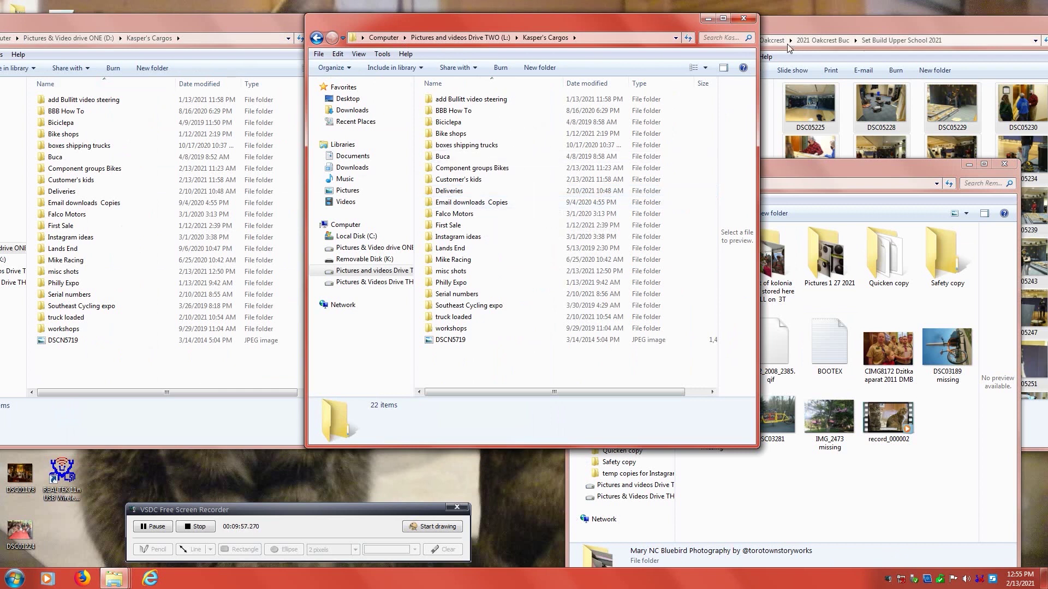
{"action": "left_click", "coordinate": [771, 40]}
{"action": "left_click", "coordinate": [771, 41]}
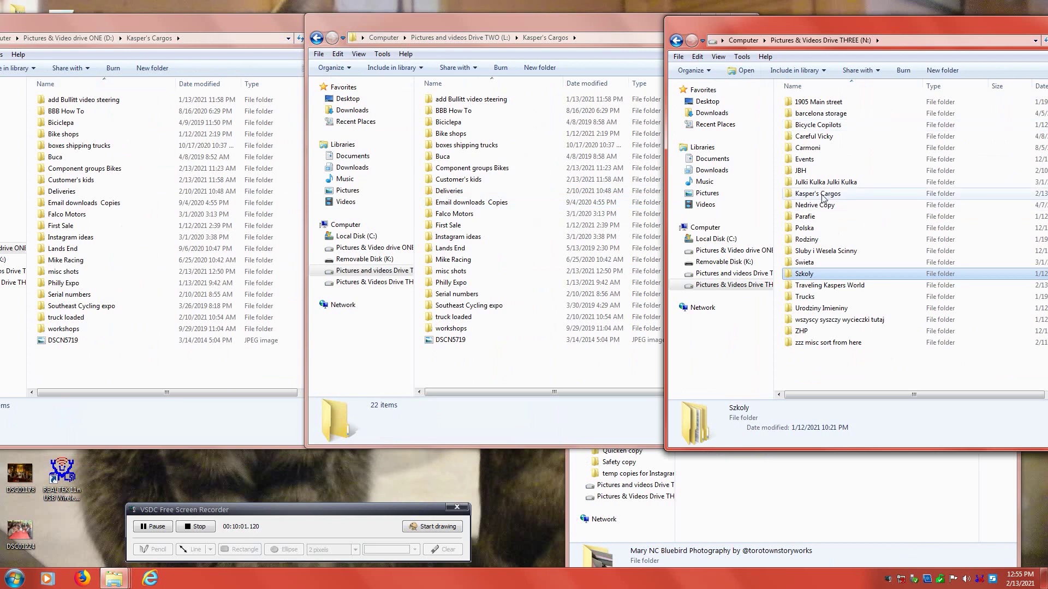
{"action": "double_click", "coordinate": [822, 194]}
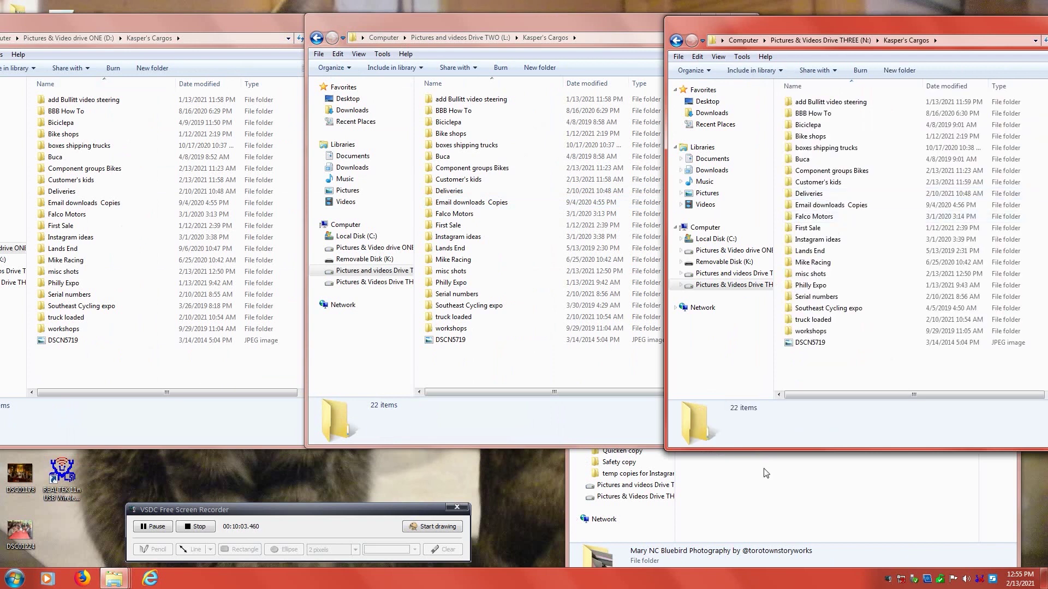
- Select the Customer's kids folder inside Kasper's Cargos on each of the three drives
{"action": "left_click", "coordinate": [83, 181]}
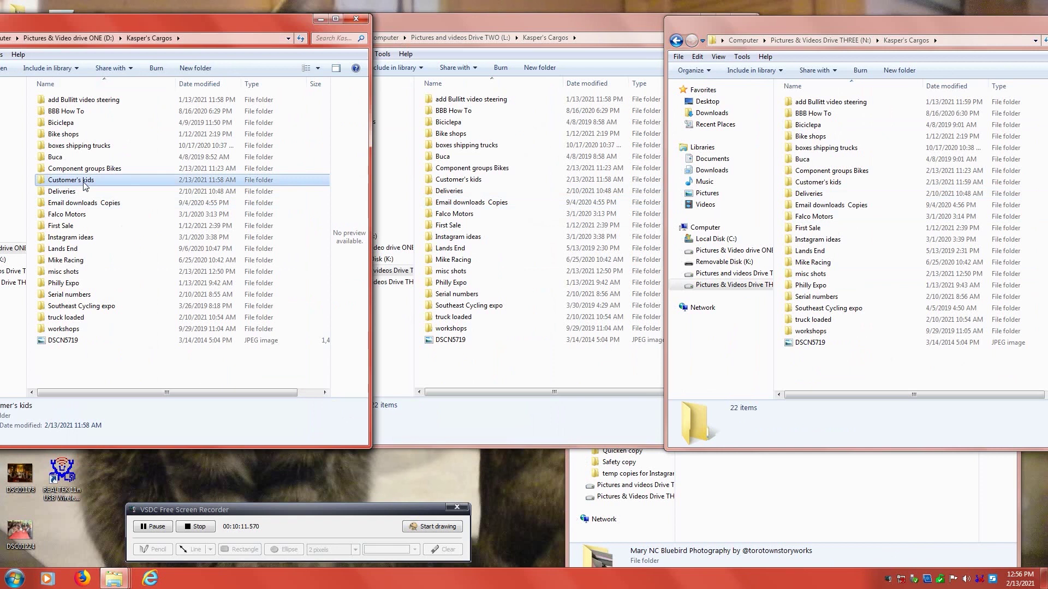
{"action": "left_click", "coordinate": [473, 186]}
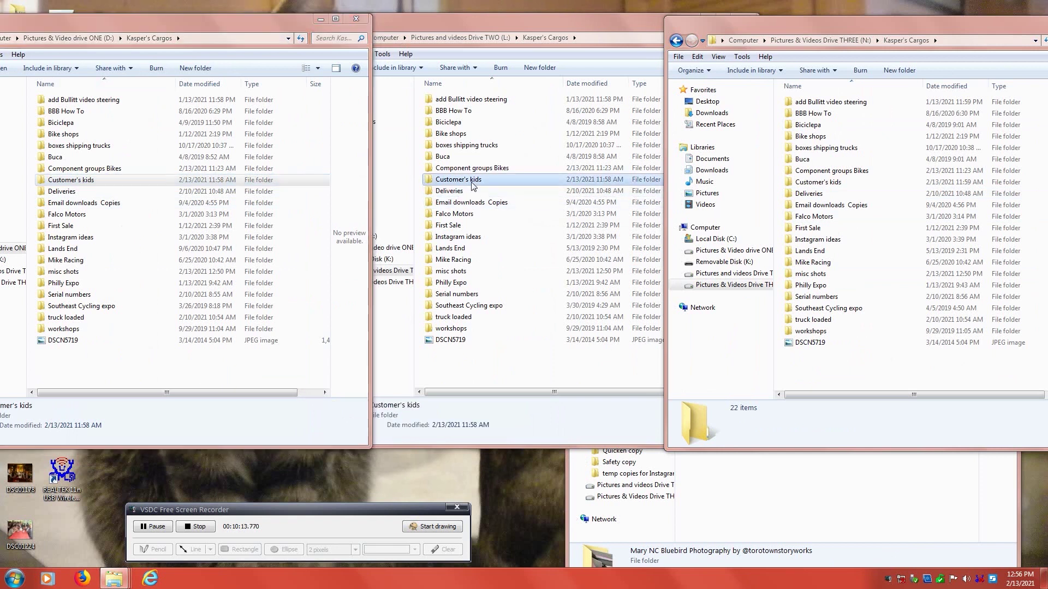
{"action": "left_click", "coordinate": [814, 183]}
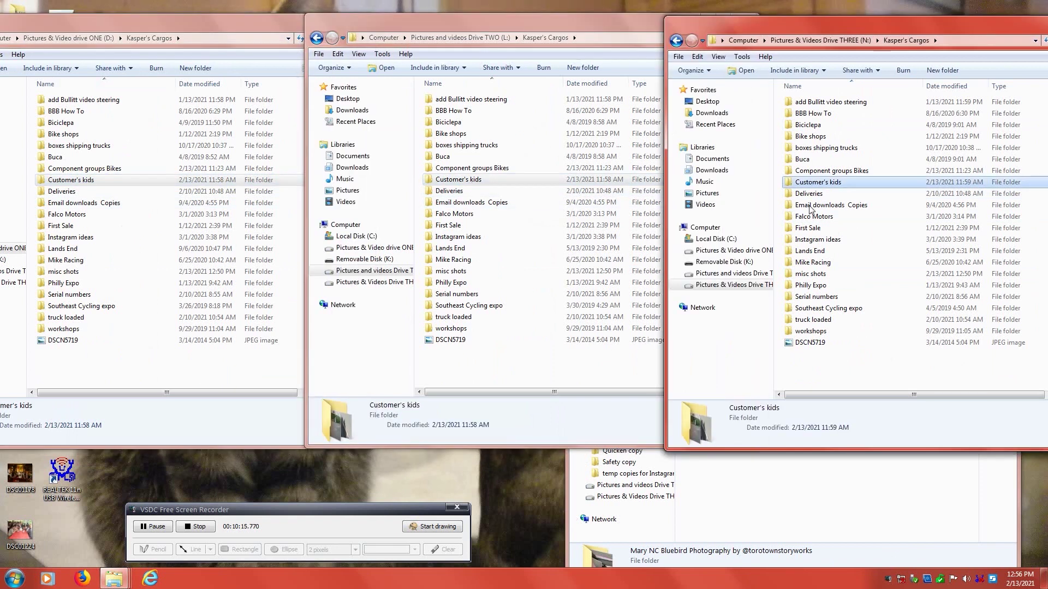
- Copy the Bluebird Photography folder from Removable Disk (K:) into the Customer's kids folder on drive ONE (D:)
{"action": "left_click", "coordinate": [787, 499]}
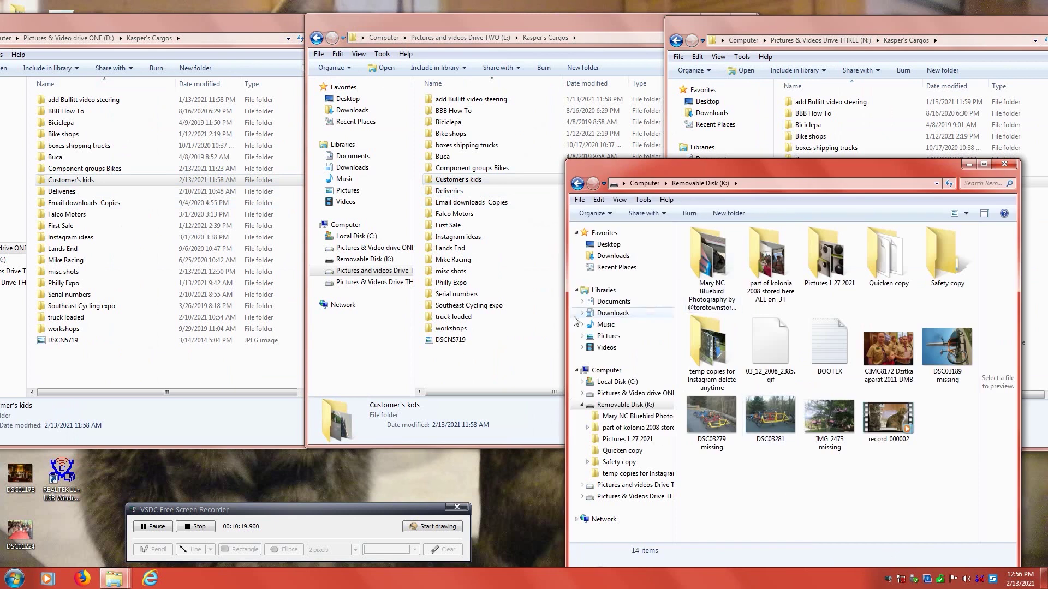
{"action": "right_click", "coordinate": [700, 269]}
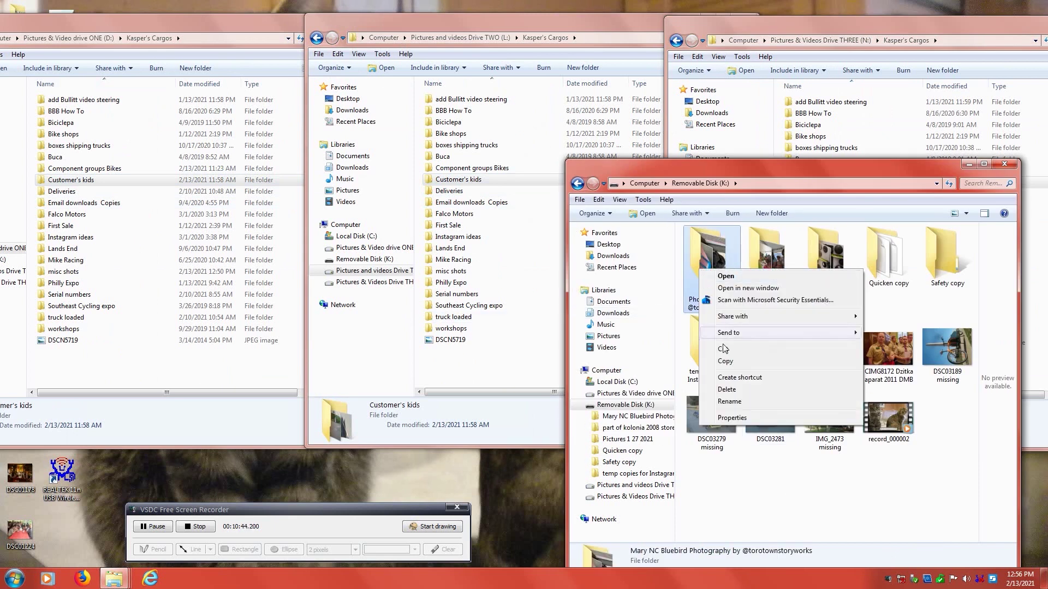
{"action": "left_click", "coordinate": [732, 361]}
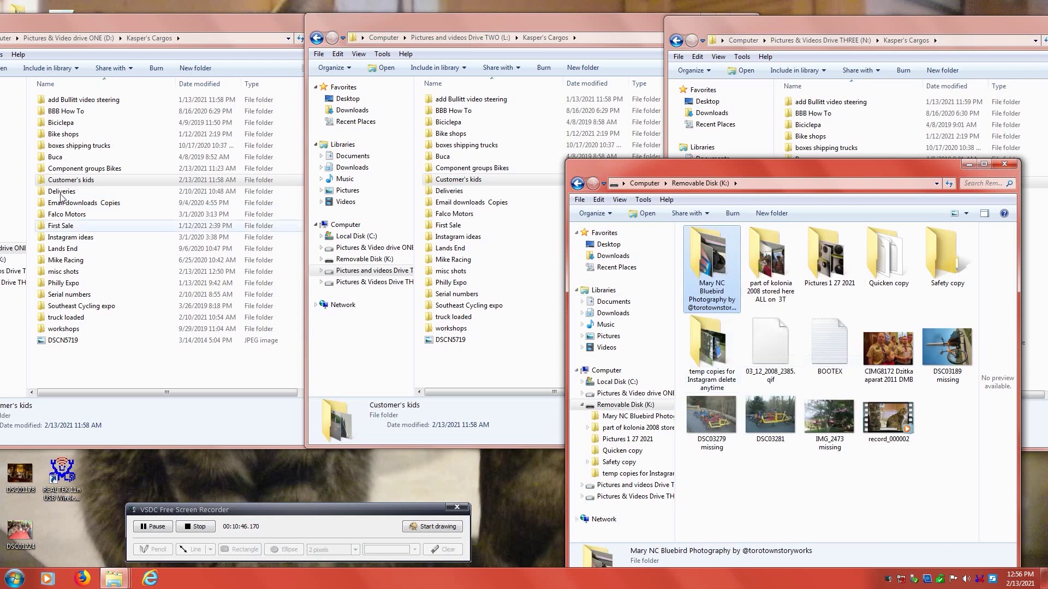
{"action": "left_click", "coordinate": [99, 183]}
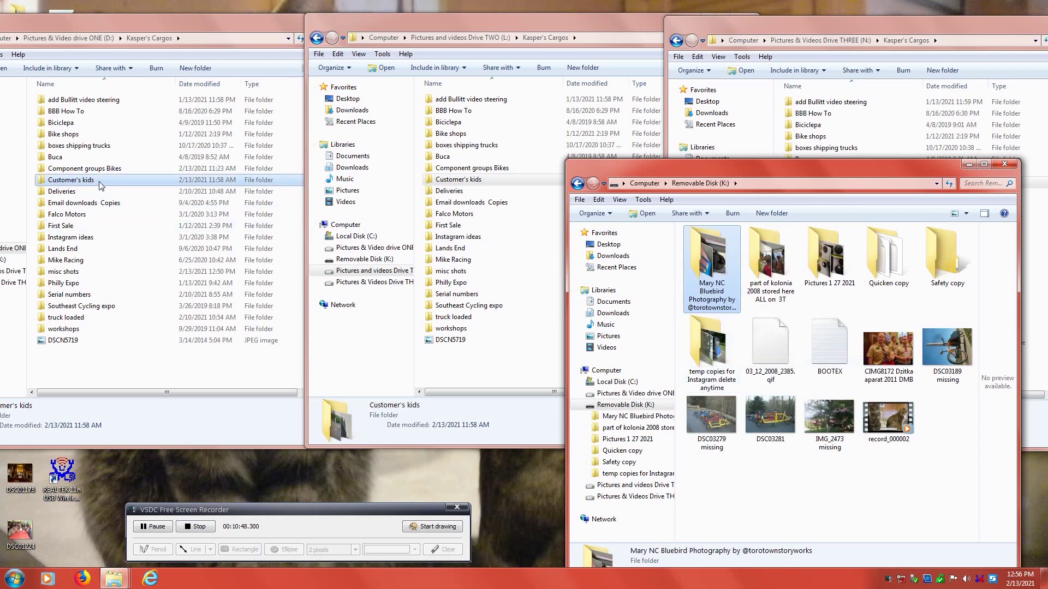
{"action": "double_click", "coordinate": [100, 184]}
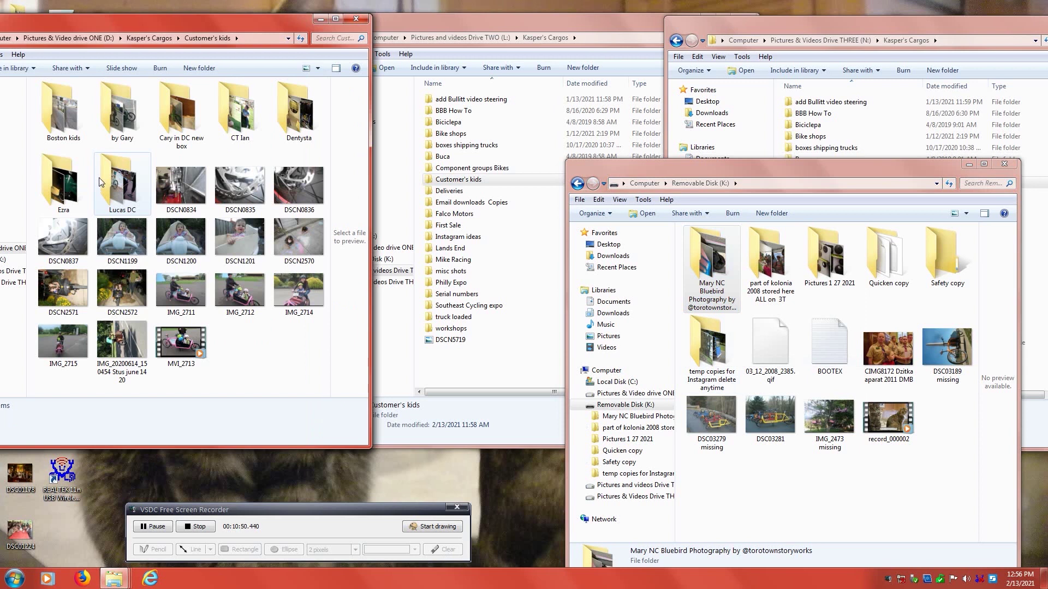
{"action": "left_click", "coordinate": [142, 38]}
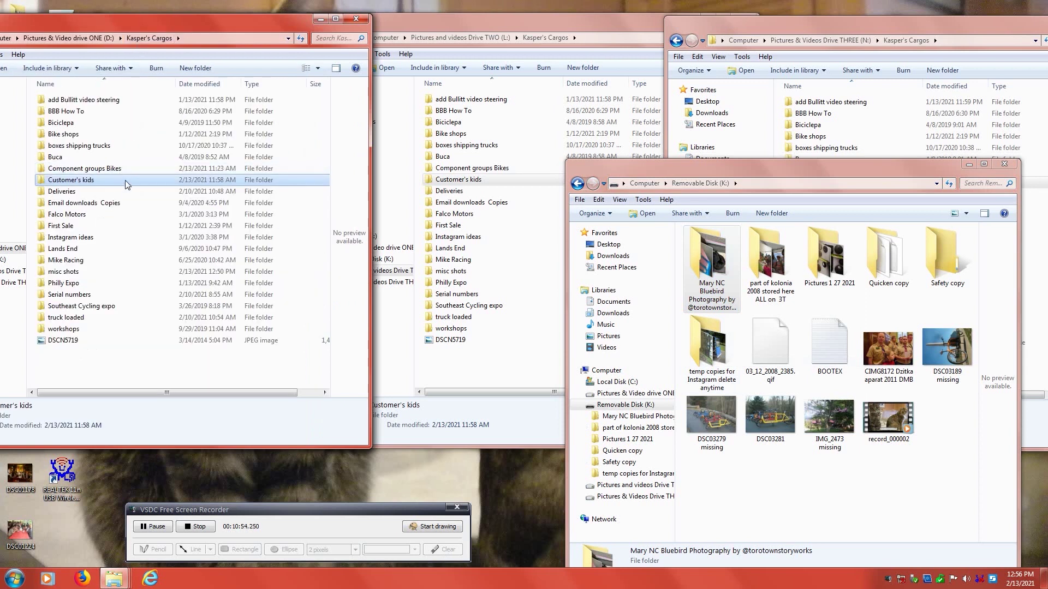
{"action": "right_click", "coordinate": [126, 182]}
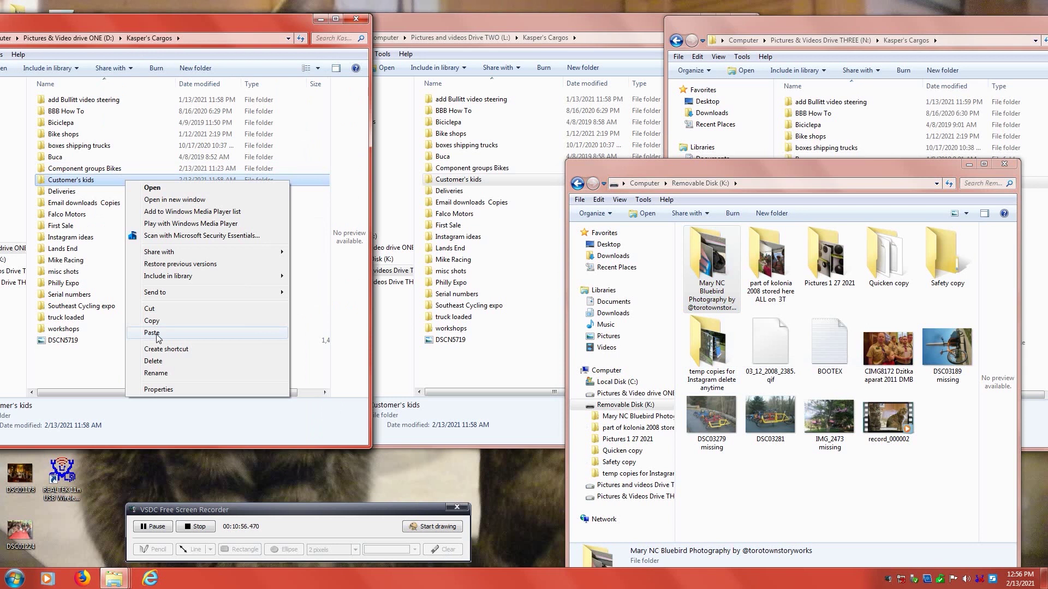
{"action": "left_click", "coordinate": [151, 333]}
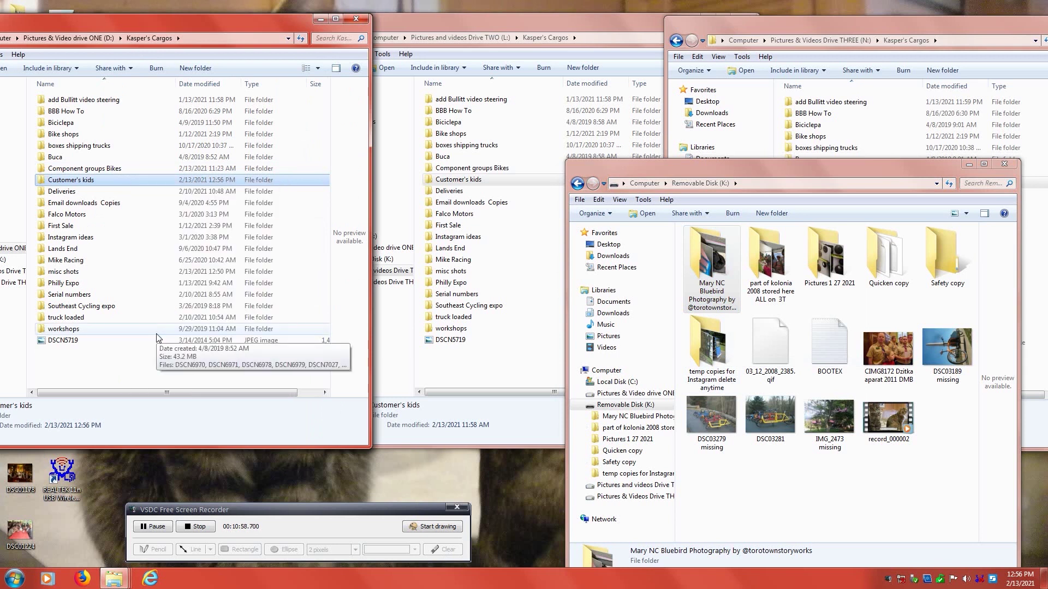
- Paste the copied Bluebird Photography folder into the Customer's kids folder on Drive TWO (L:)
{"action": "double_click", "coordinate": [490, 181]}
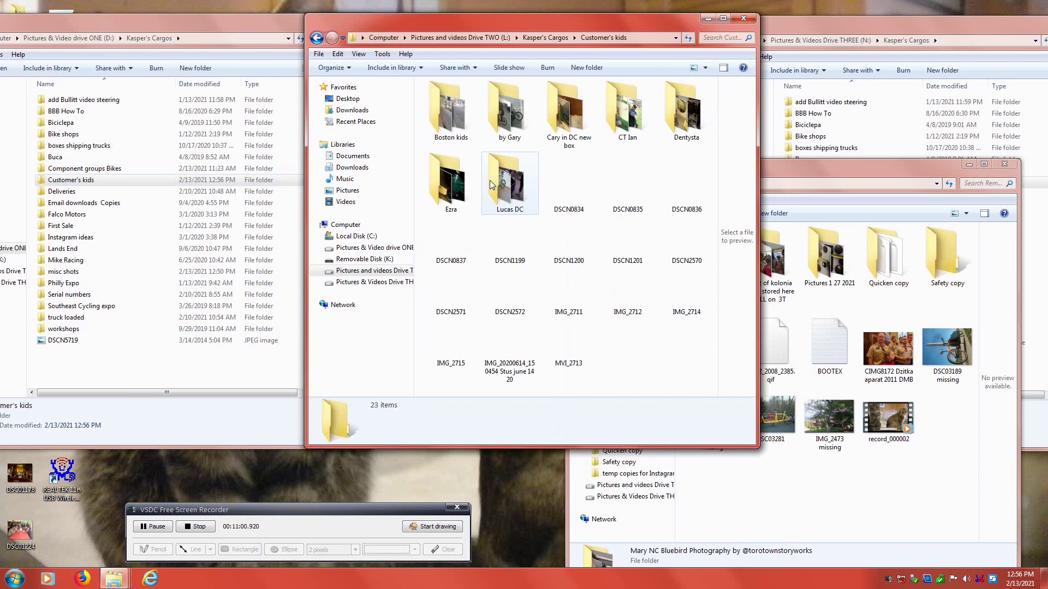
{"action": "left_click", "coordinate": [545, 37]}
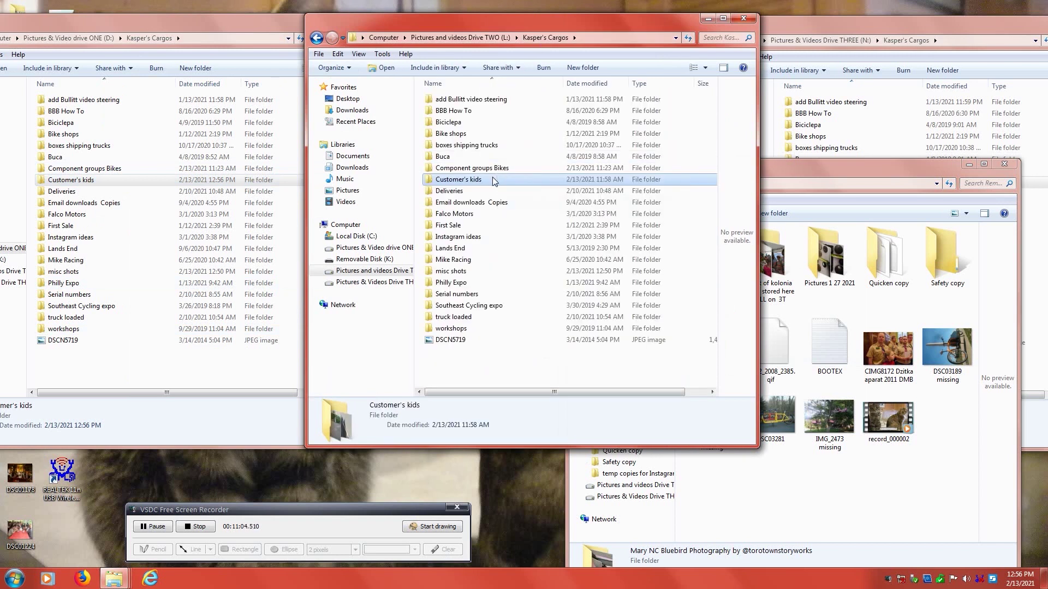
{"action": "right_click", "coordinate": [494, 180]}
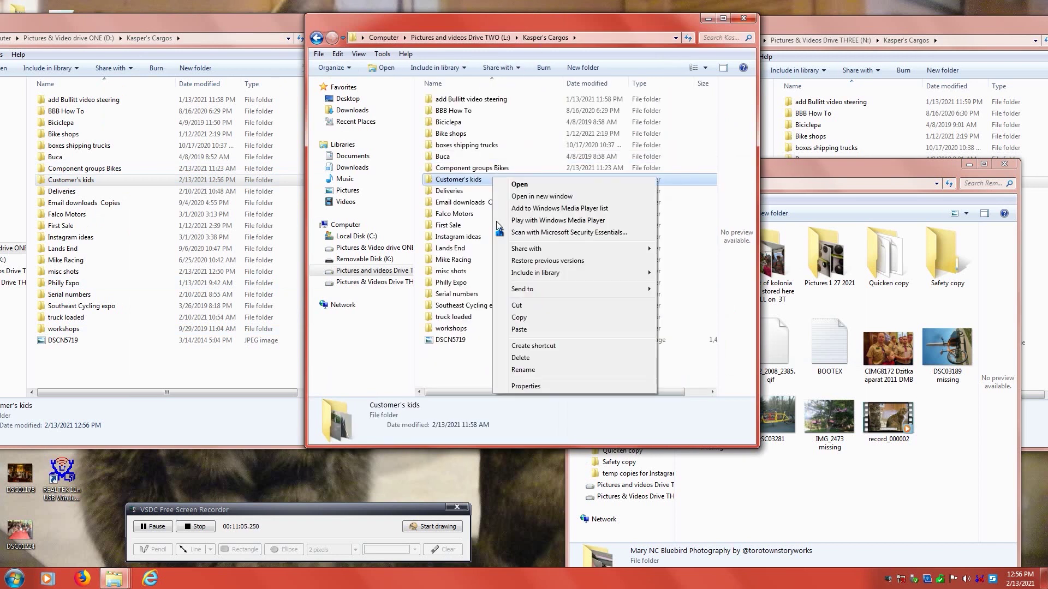
{"action": "left_click", "coordinate": [519, 331]}
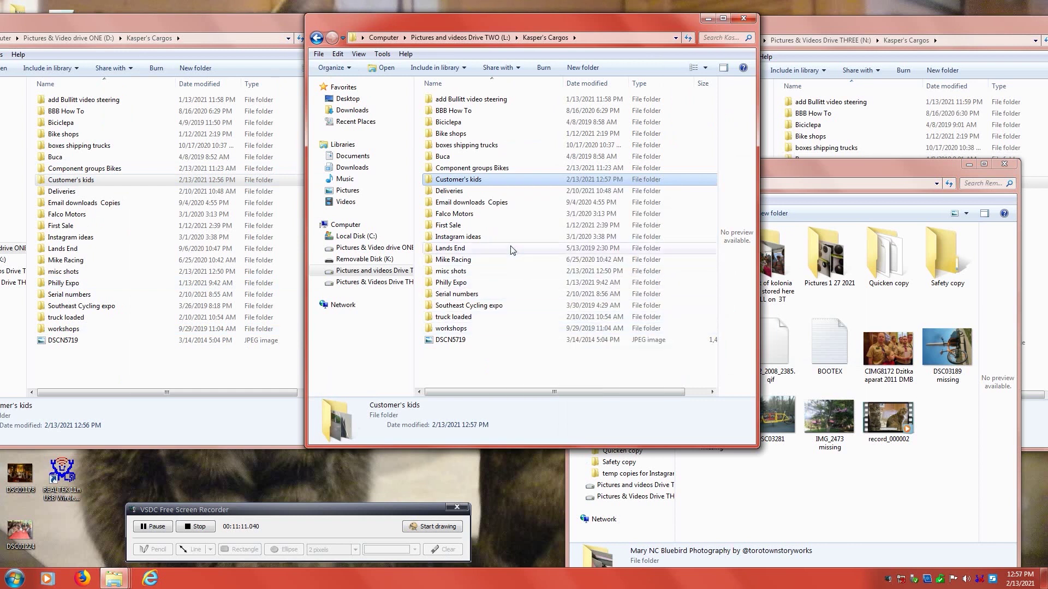
- Move the Bluebird Photography folder from Removable Disk (K:) into the Customer's kids folder on Drive THREE (N:)
{"action": "left_click", "coordinate": [804, 172]}
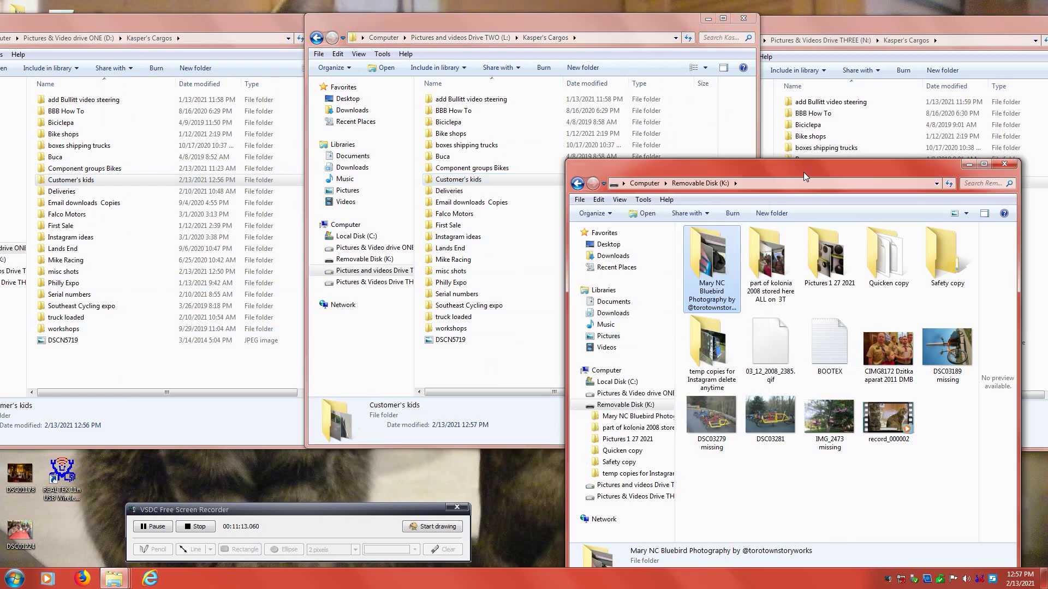
{"action": "right_click", "coordinate": [729, 261]}
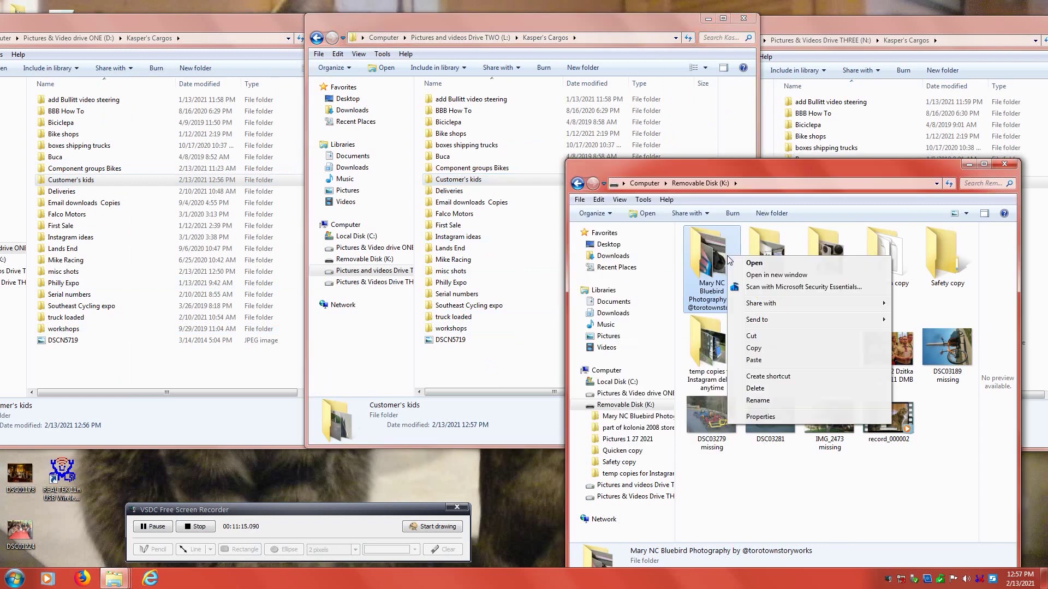
{"action": "left_click", "coordinate": [762, 337]}
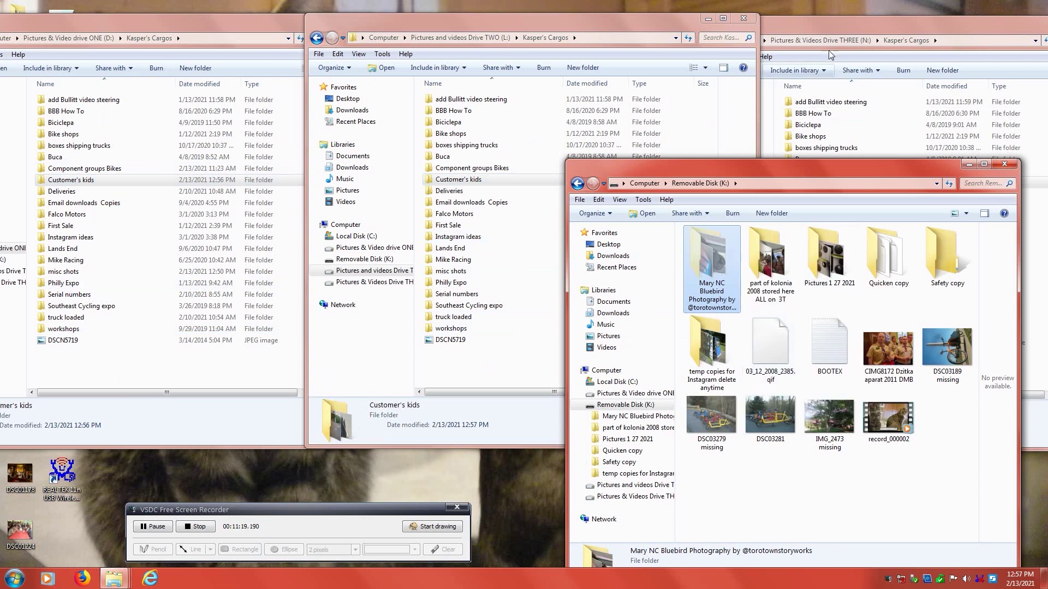
{"action": "left_click", "coordinate": [836, 27]}
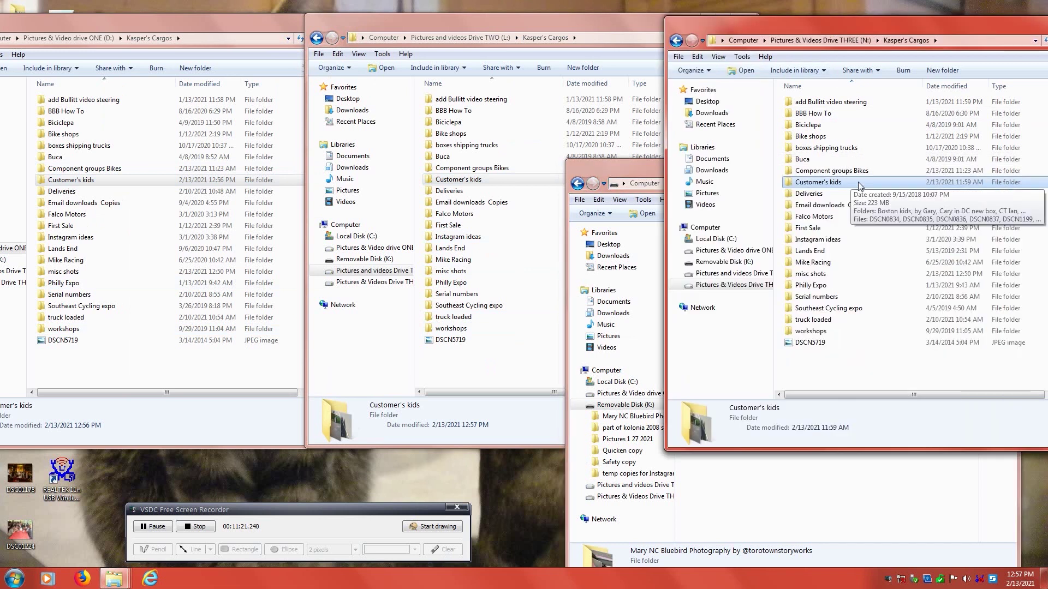
{"action": "right_click", "coordinate": [859, 184]}
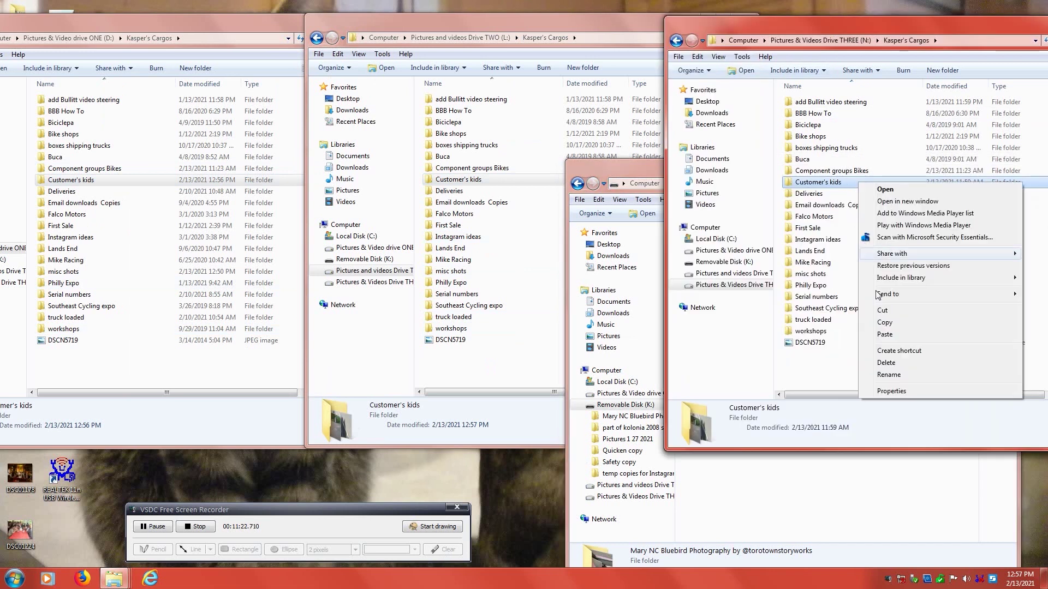
{"action": "left_click", "coordinate": [885, 334]}
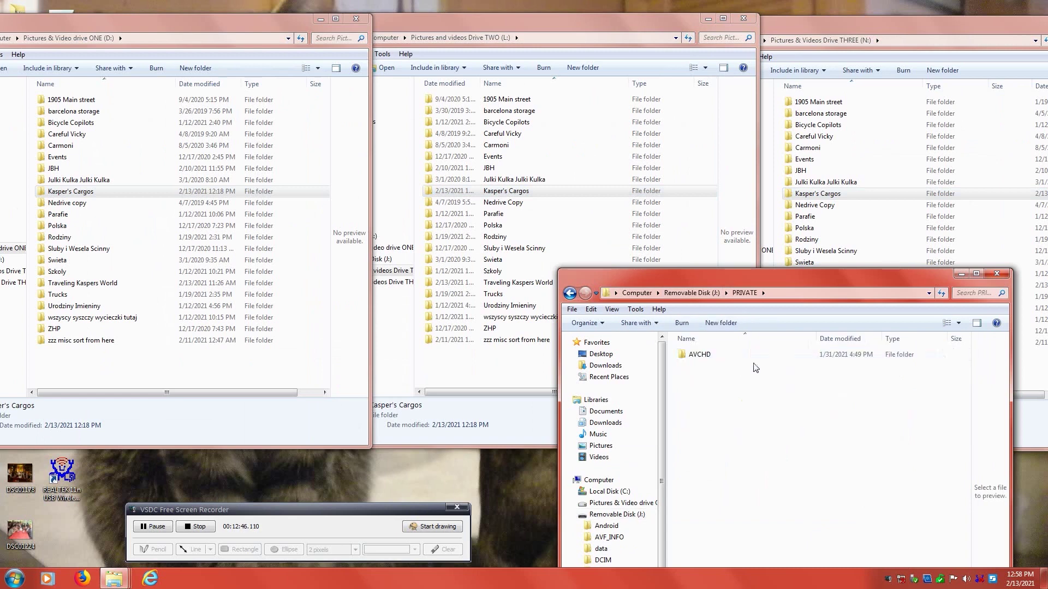
- Open the STREAM folder inside AVCHD and BDMV on Removable Disk (J:)
{"action": "double_click", "coordinate": [718, 356]}
{"action": "double_click", "coordinate": [719, 356]}
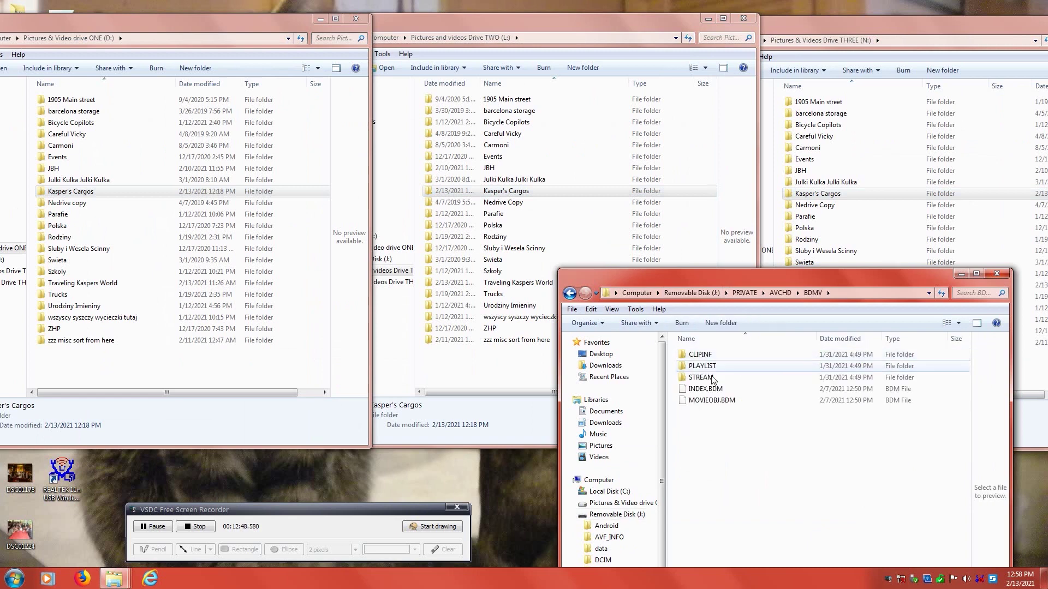
{"action": "double_click", "coordinate": [704, 377]}
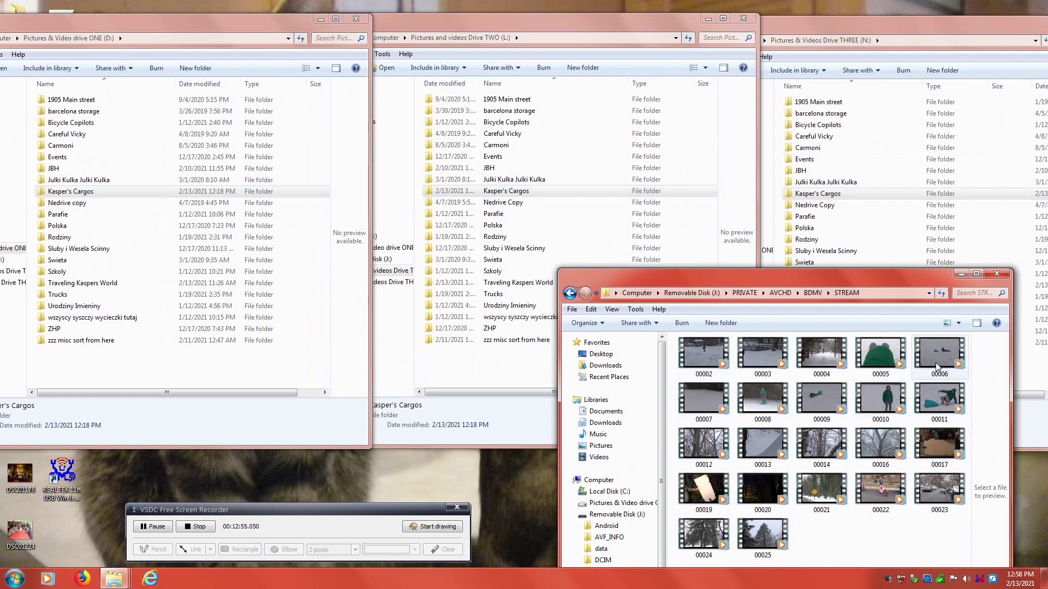
- Play video 00004 in the STREAM folder and rename it as "00004 Practice for Olympics"
{"action": "left_click", "coordinate": [828, 365]}
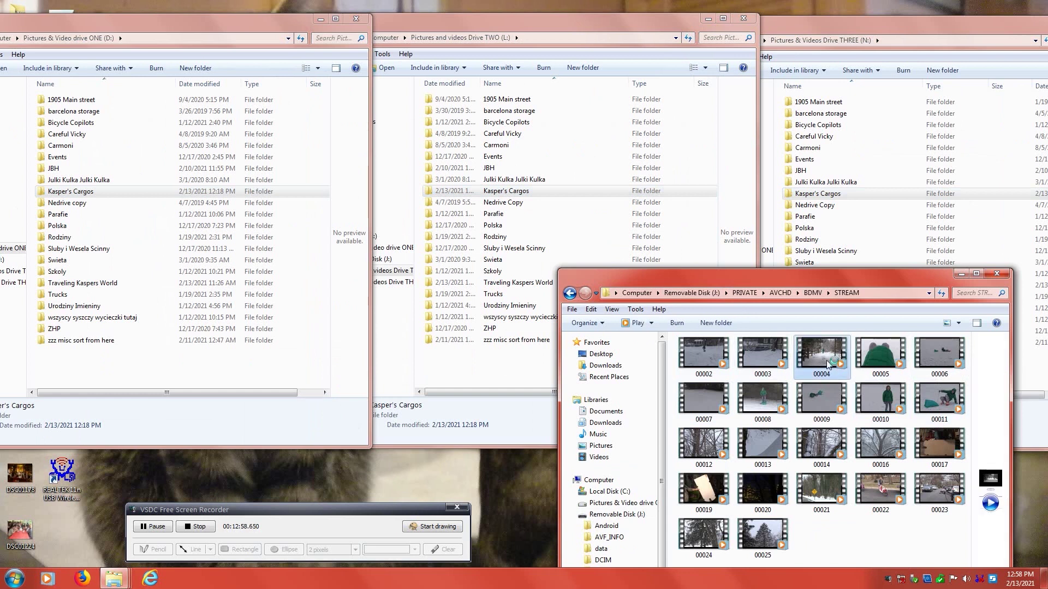
{"action": "double_click", "coordinate": [828, 365]}
{"action": "left_click", "coordinate": [832, 374]}
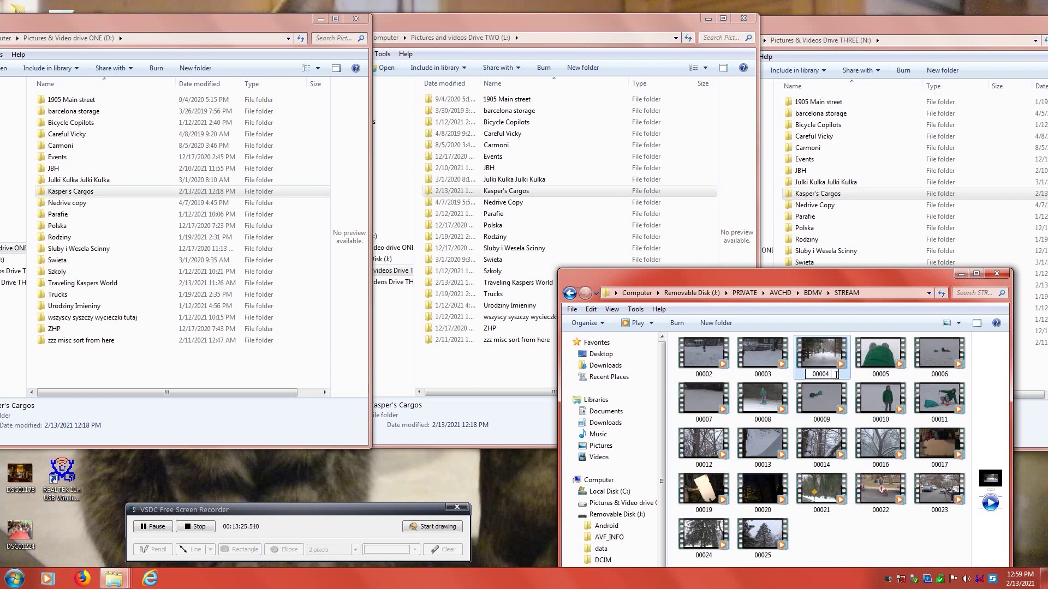
{"action": "type", "text": "Practice for Olympics"}
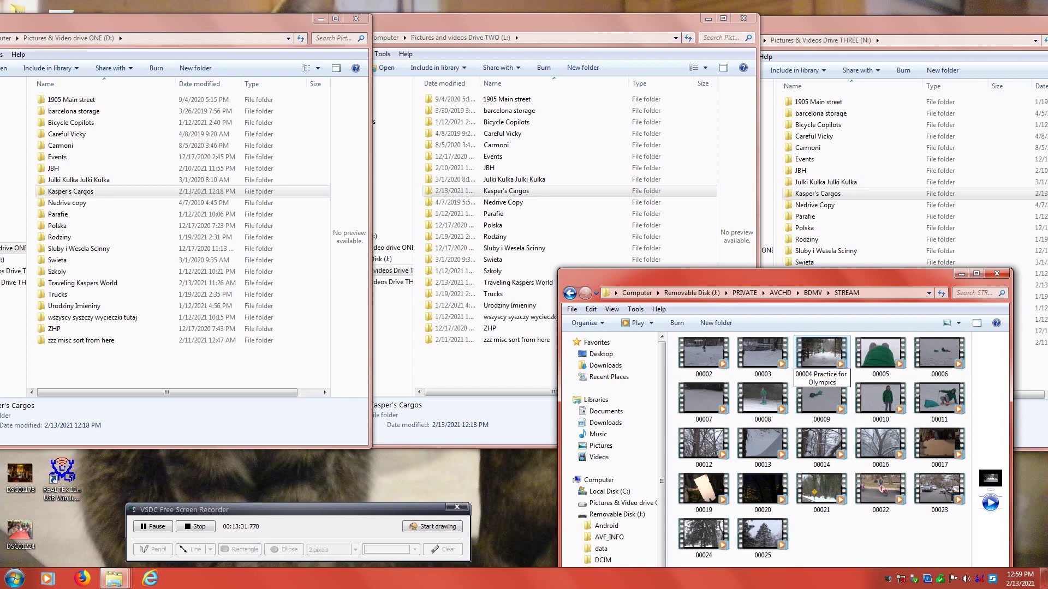
{"action": "left_click", "coordinate": [841, 537]}
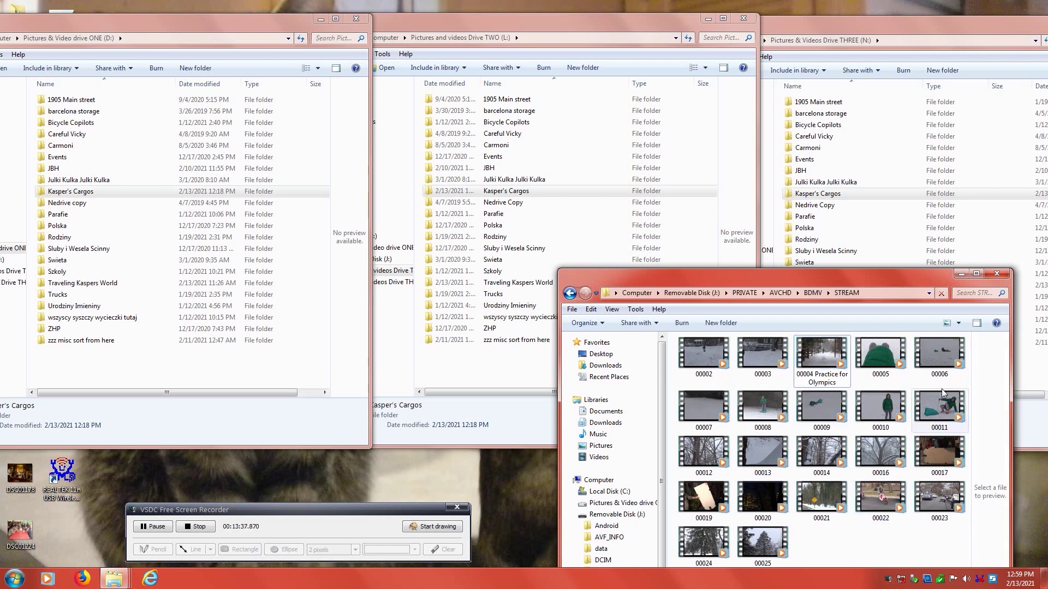
- Play video 00006, close the player and rename the file as "00006 Stay in school"
{"action": "left_click", "coordinate": [937, 358]}
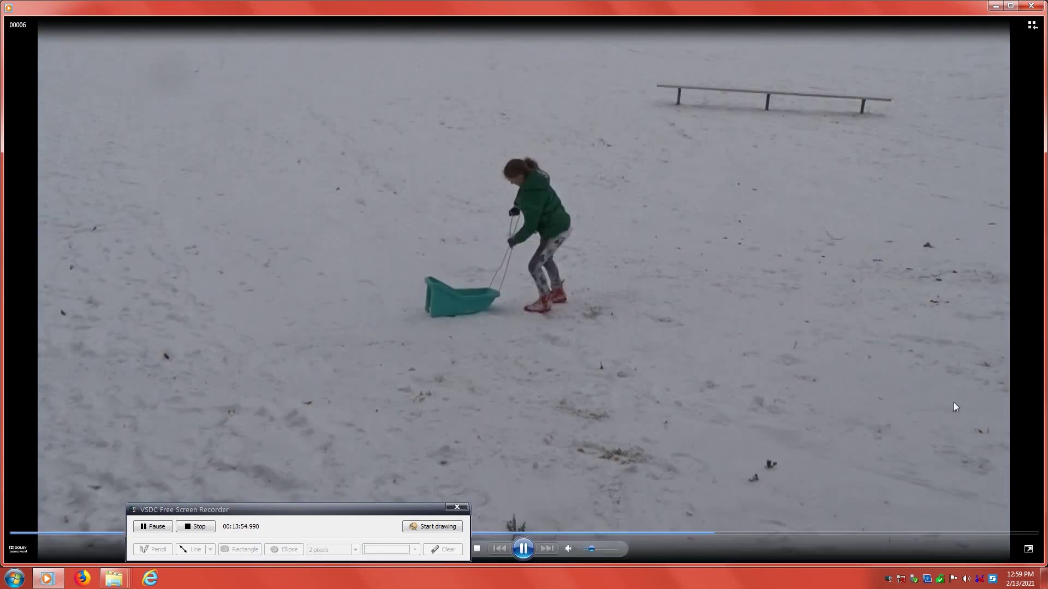
{"action": "left_click", "coordinate": [1031, 7]}
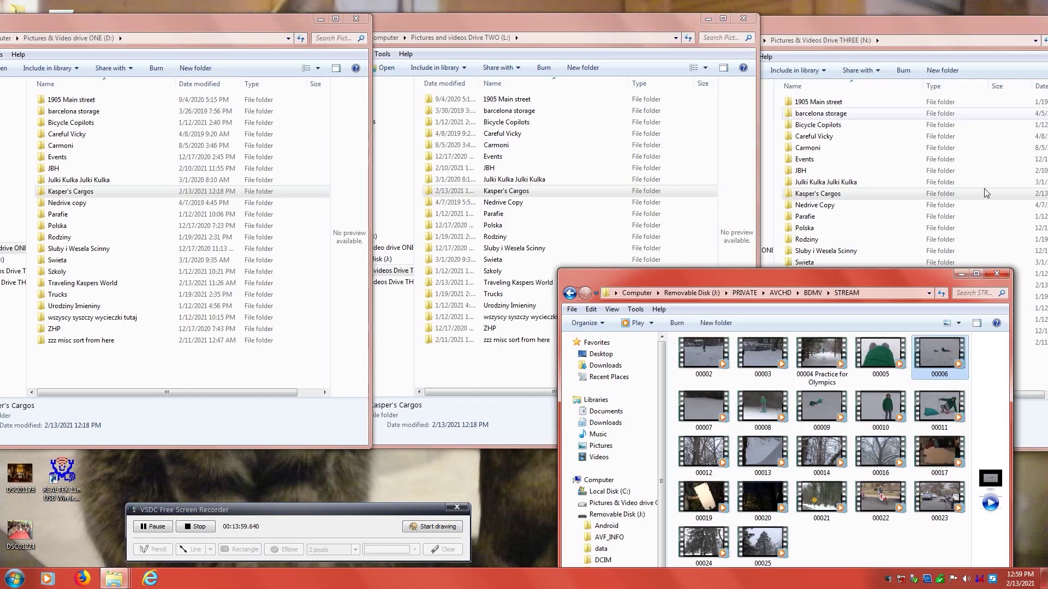
{"action": "left_click", "coordinate": [939, 375]}
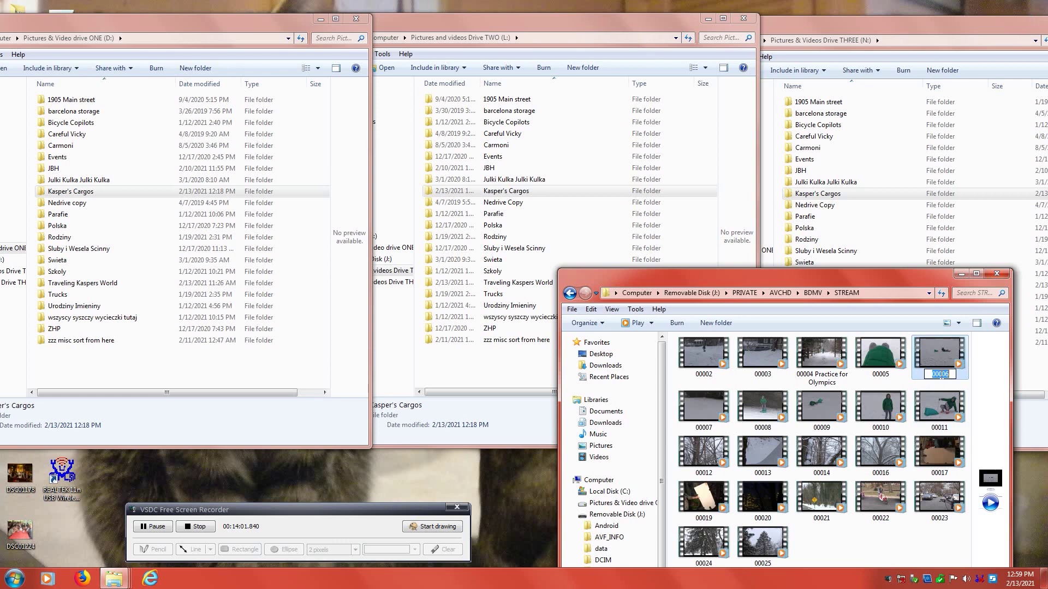
{"action": "left_click", "coordinate": [951, 375]}
{"action": "type", "text": "Stay in schoo"}
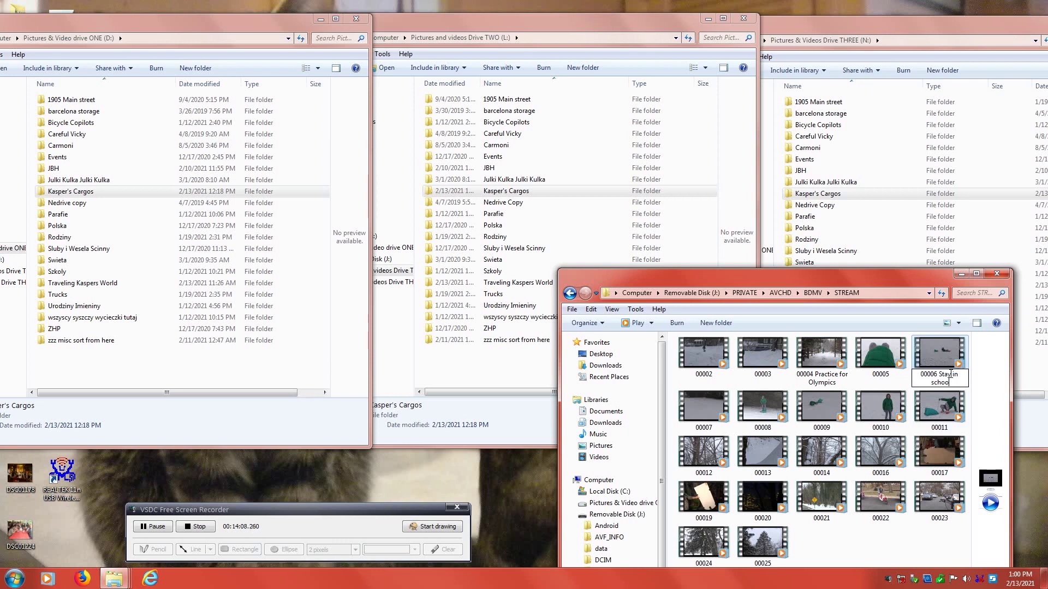
{"action": "type", "text": "l....."}
{"action": "key", "text": "BackSpace"}
{"action": "key", "text": "BackSpace"}
{"action": "key", "text": "BackSpace"}
{"action": "key", "text": "BackSpace"}
{"action": "left_click", "coordinate": [928, 554]}
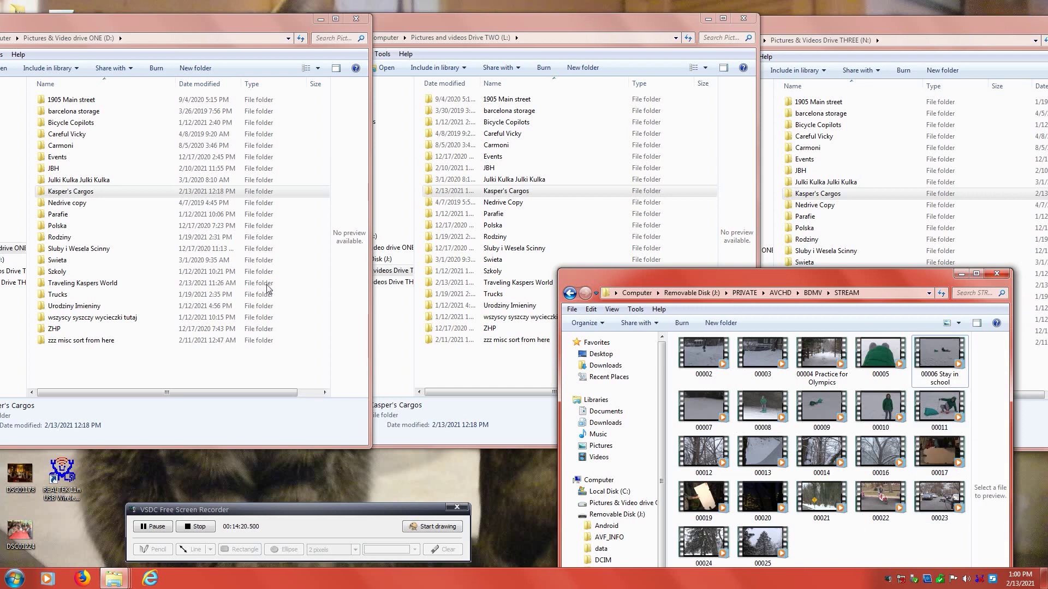
- Create a folder named Sledding inside JBH, 2021 JBH on drive ONE (D:)
{"action": "double_click", "coordinate": [82, 169]}
{"action": "double_click", "coordinate": [88, 341]}
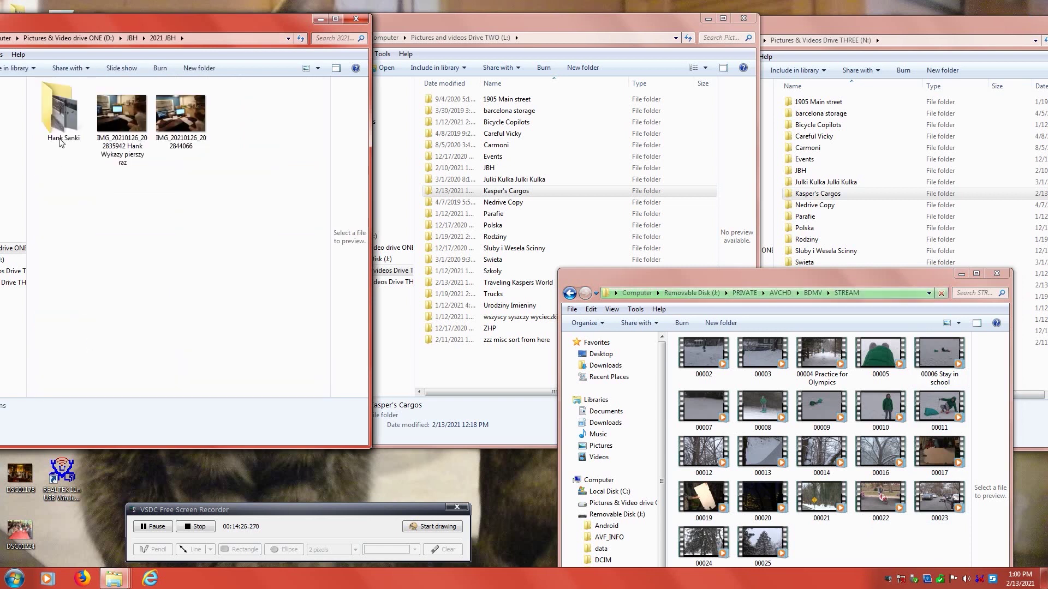
{"action": "right_click", "coordinate": [66, 201]}
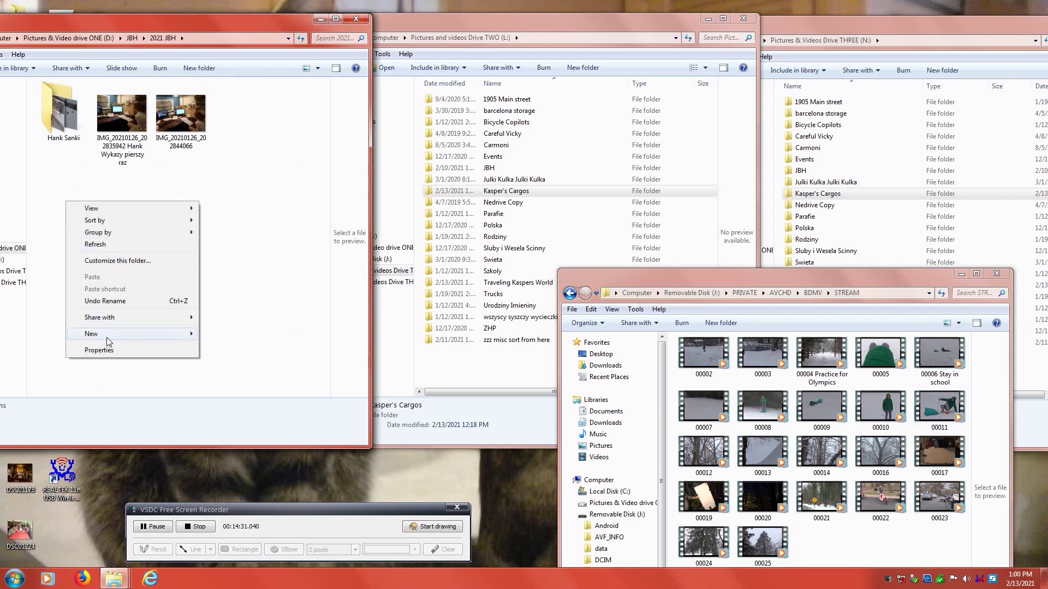
{"action": "mouse_move", "coordinate": [129, 336]}
{"action": "left_click", "coordinate": [225, 336]}
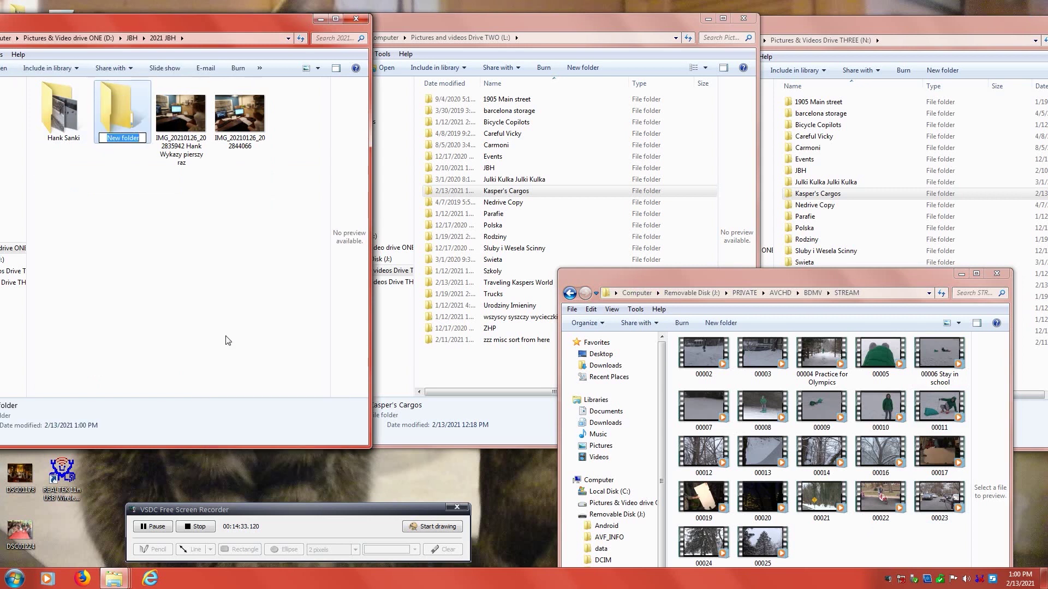
{"action": "type", "text": "Sledding"}
{"action": "left_click", "coordinate": [169, 299]}
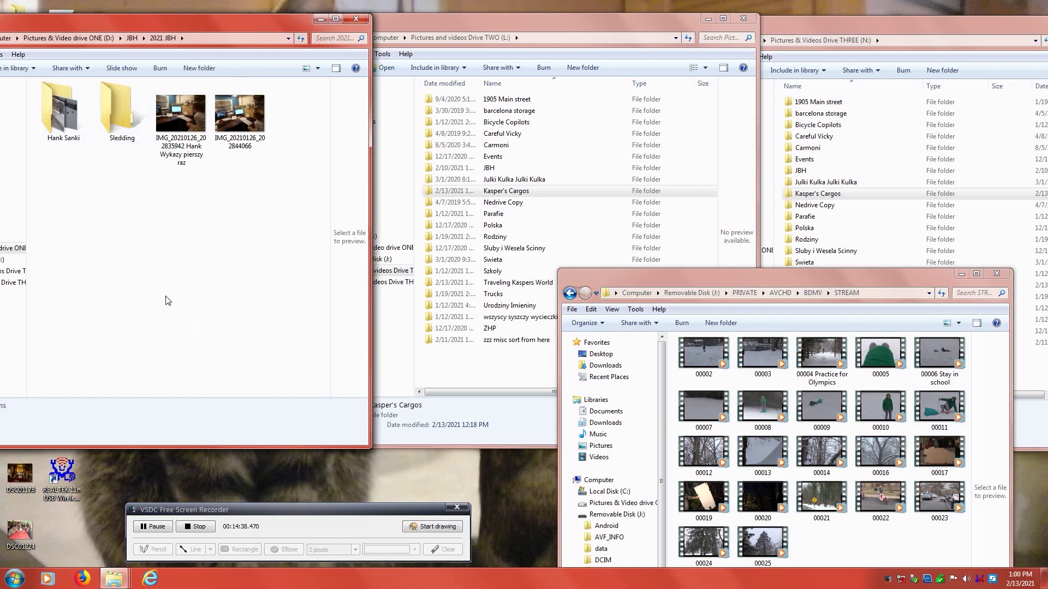
- Copy the new Sledding folder from drive ONE (D:) into the 2021 JBH folder inside JBH on Drive TWO (L:)
{"action": "right_click", "coordinate": [129, 122]}
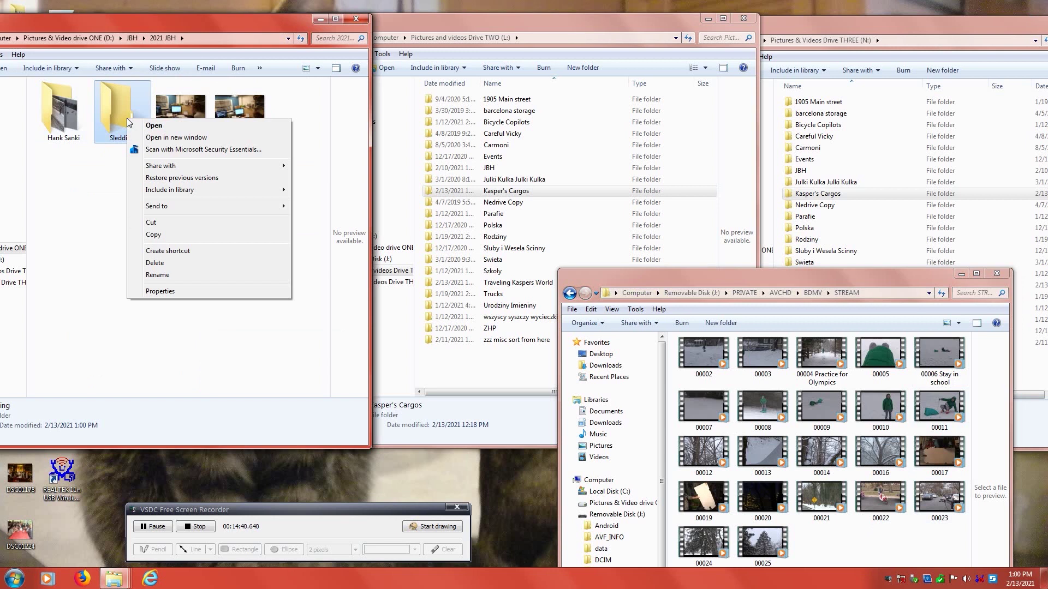
{"action": "left_click", "coordinate": [153, 235]}
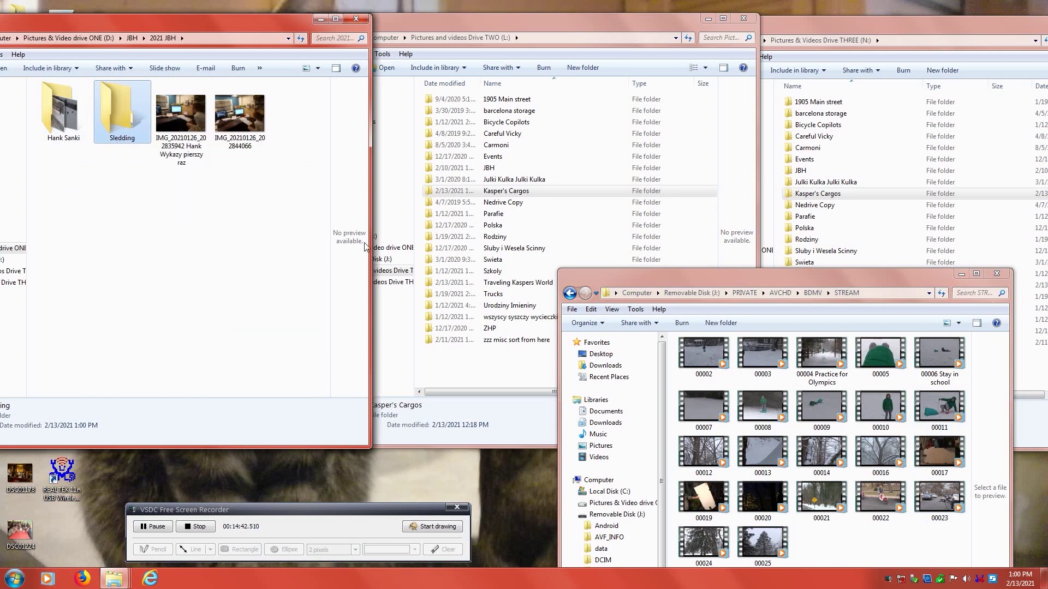
{"action": "double_click", "coordinate": [502, 169]}
{"action": "double_click", "coordinate": [485, 342]}
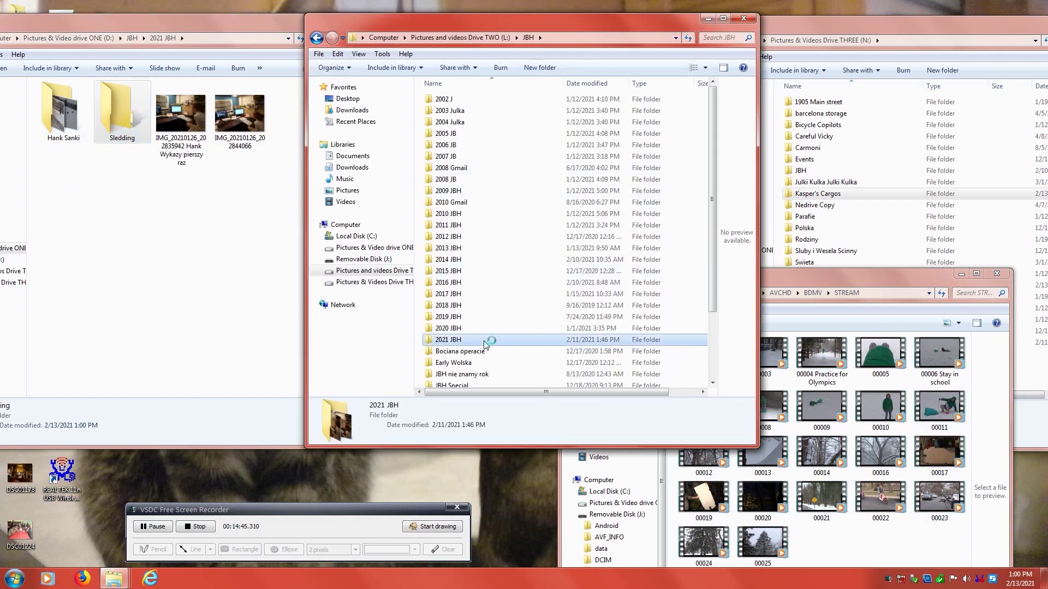
{"action": "right_click", "coordinate": [473, 220]}
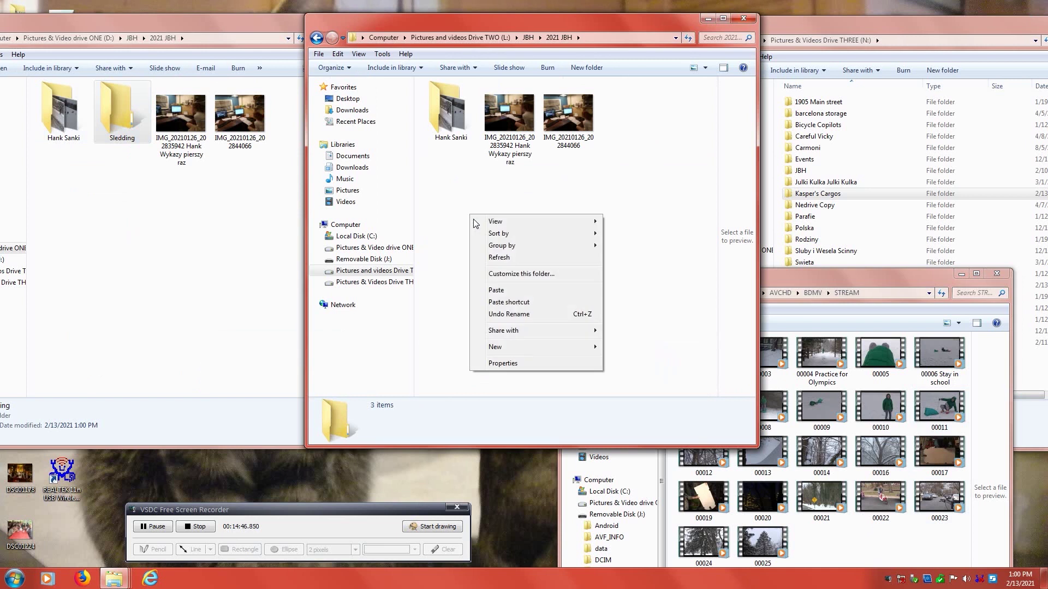
{"action": "left_click", "coordinate": [497, 290]}
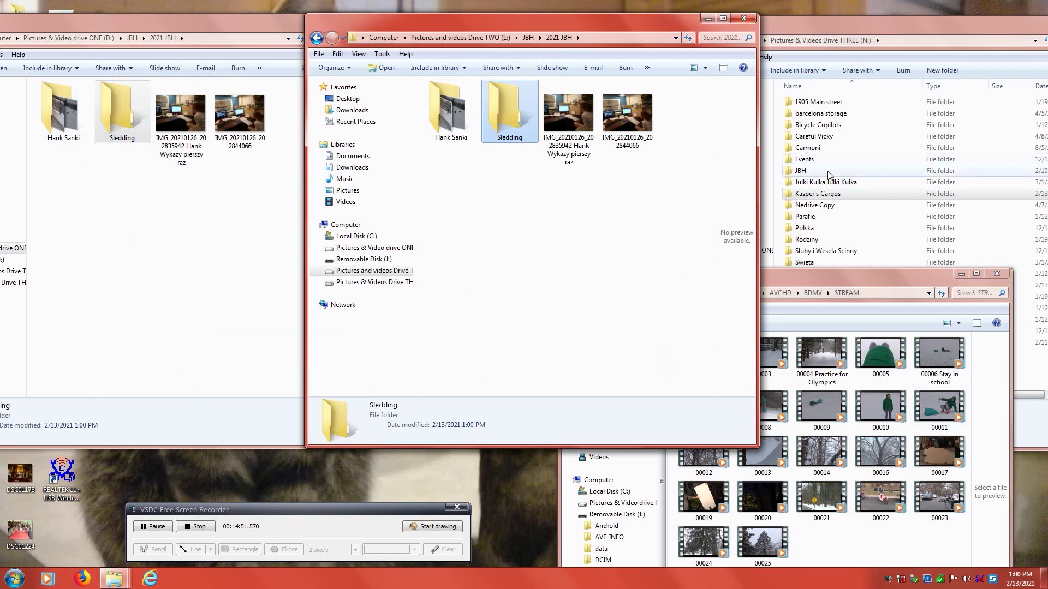
- Paste the copied Sledding folder into JBH, 2021 JBH on Drive THREE (N:)
{"action": "double_click", "coordinate": [800, 171]}
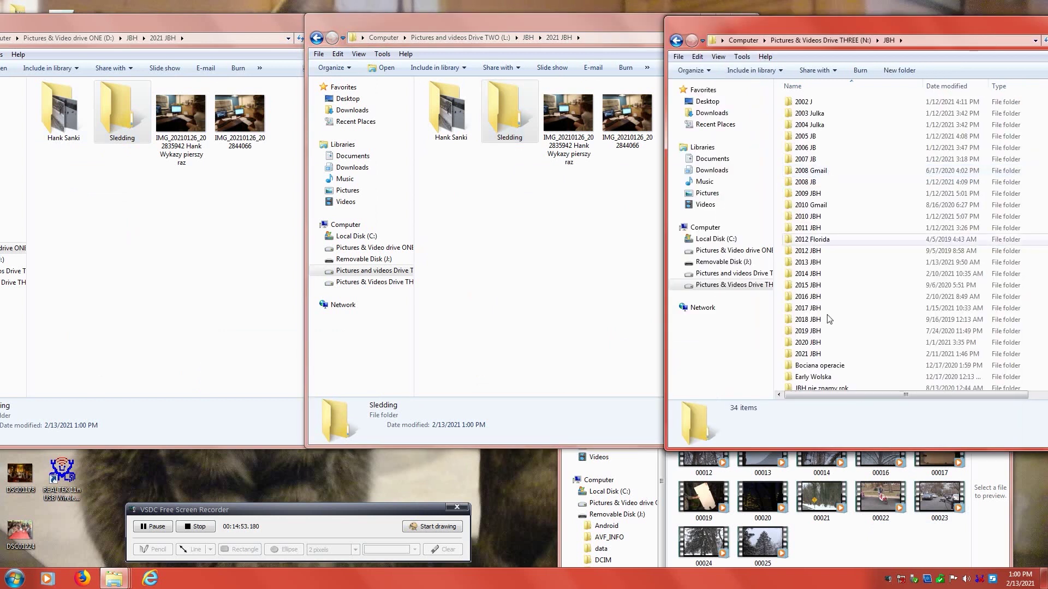
{"action": "double_click", "coordinate": [808, 353]}
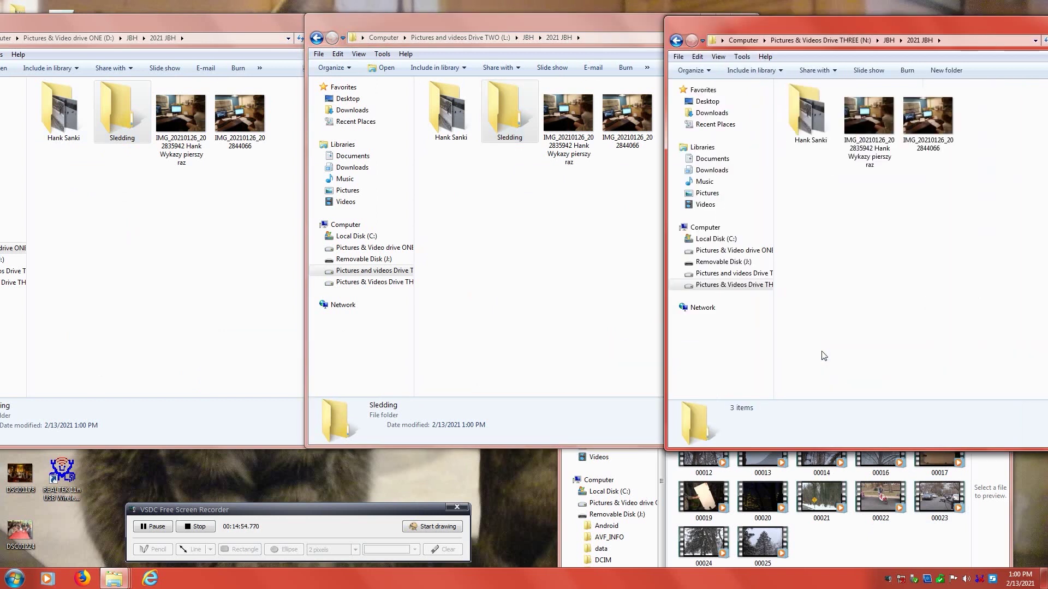
{"action": "right_click", "coordinate": [813, 189]}
{"action": "left_click", "coordinate": [841, 264]}
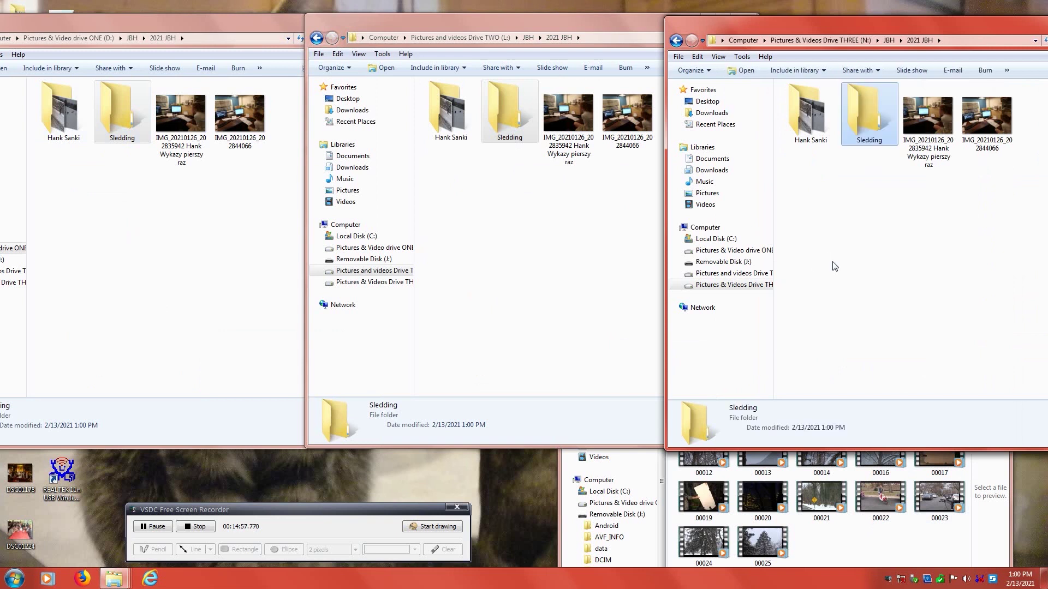
- Open the empty Sledding folder on each of the three picture and video drives
{"action": "double_click", "coordinate": [865, 116]}
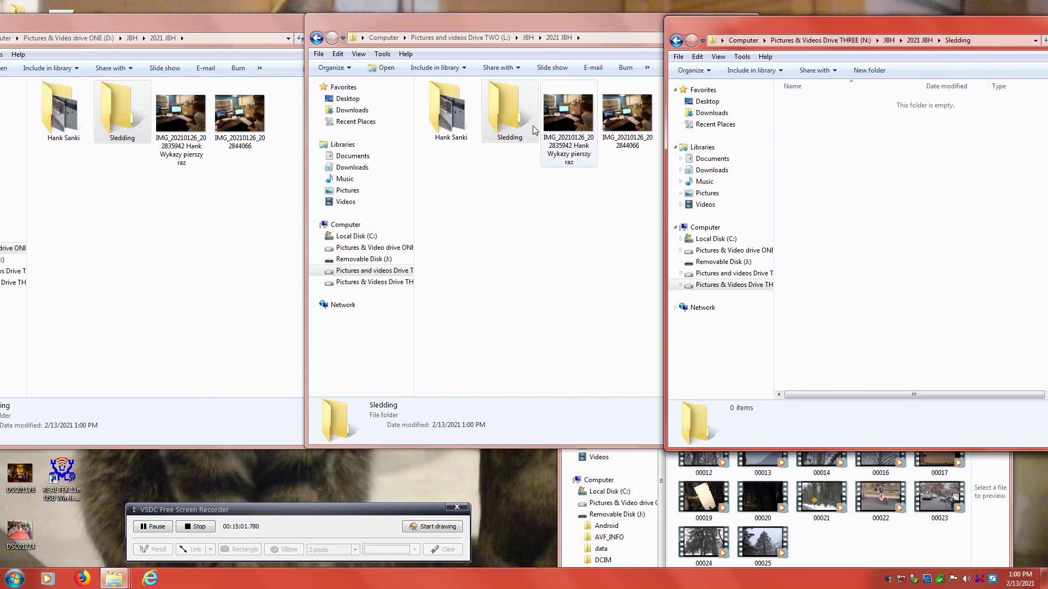
{"action": "double_click", "coordinate": [505, 122]}
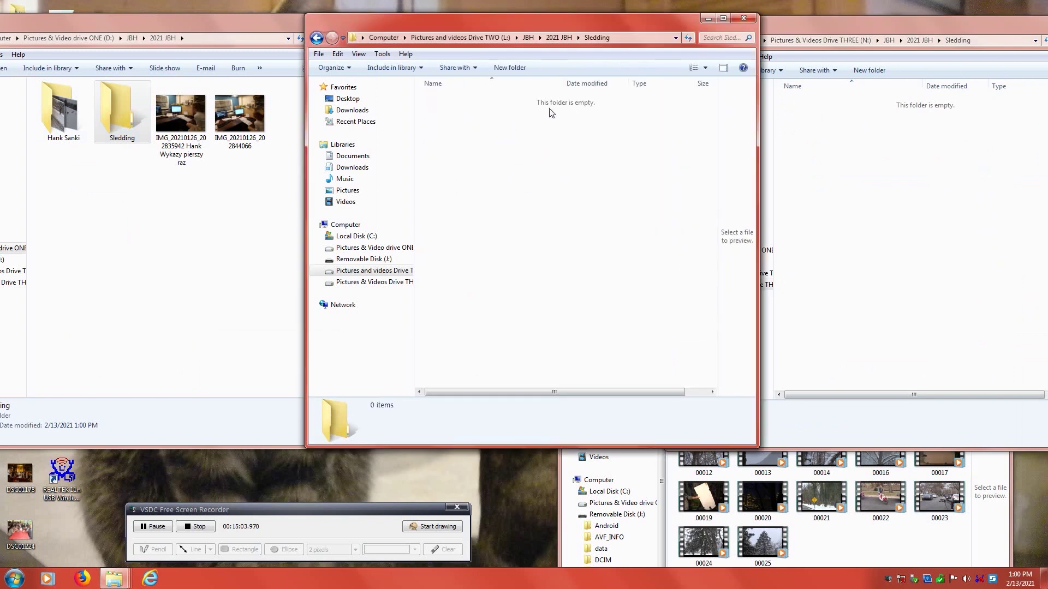
{"action": "double_click", "coordinate": [118, 117]}
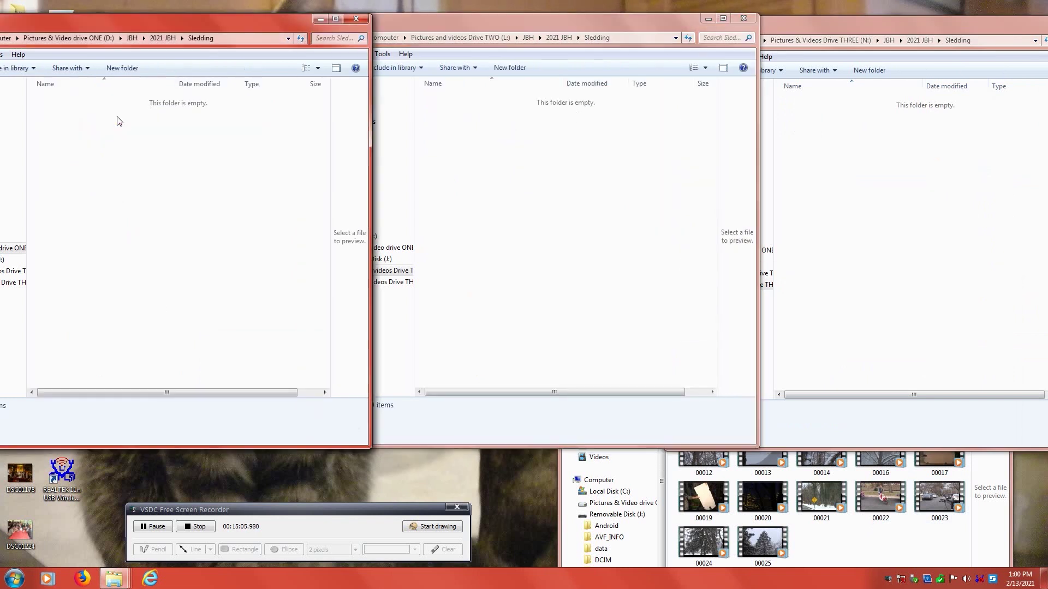
- Copy 00004 Practice for Olympics and 00006 Stay in school from STREAM into the Sledding folder on drive ONE (D:)
{"action": "left_click", "coordinate": [851, 555]}
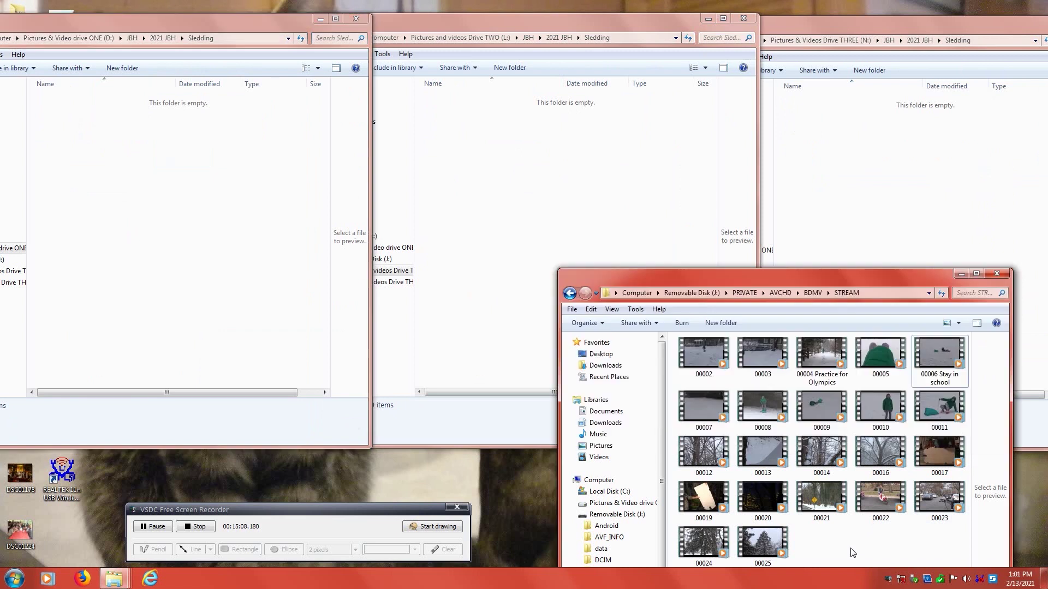
{"action": "left_click", "coordinate": [821, 358]}
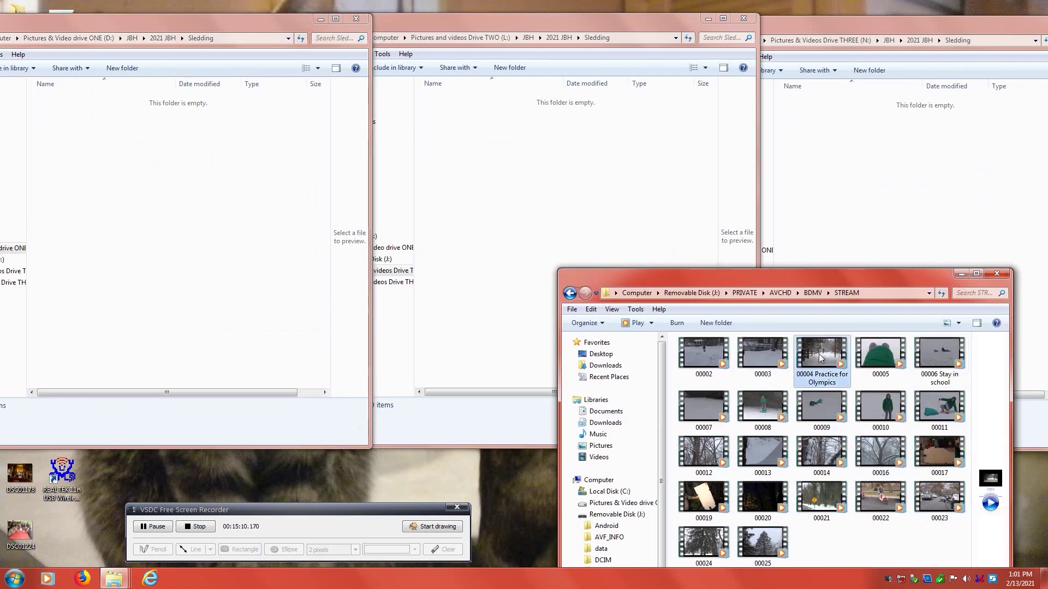
{"action": "right_click", "coordinate": [931, 367]}
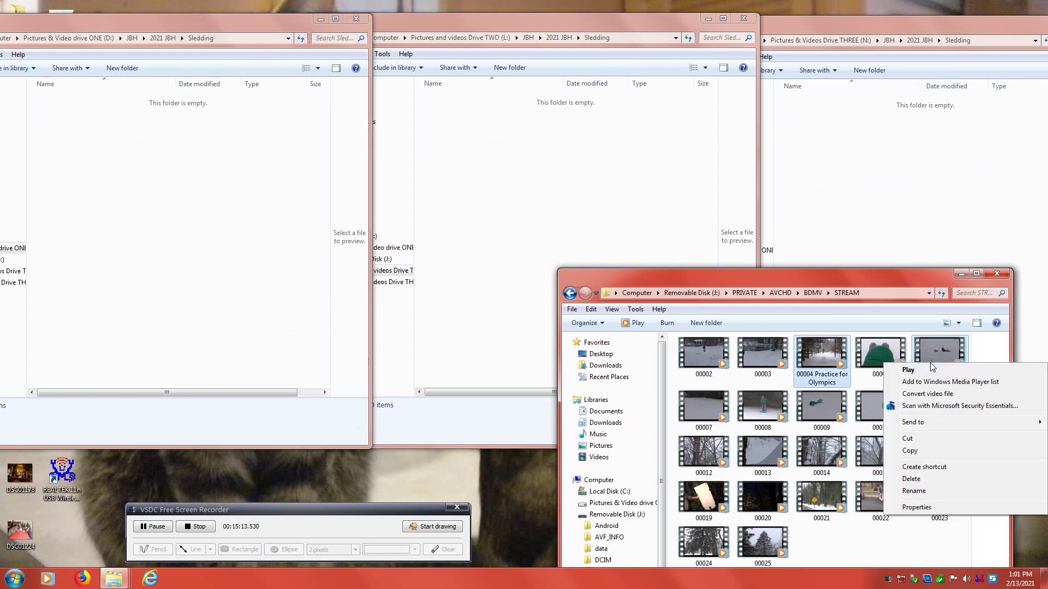
{"action": "left_click", "coordinate": [929, 451]}
{"action": "right_click", "coordinate": [156, 200]}
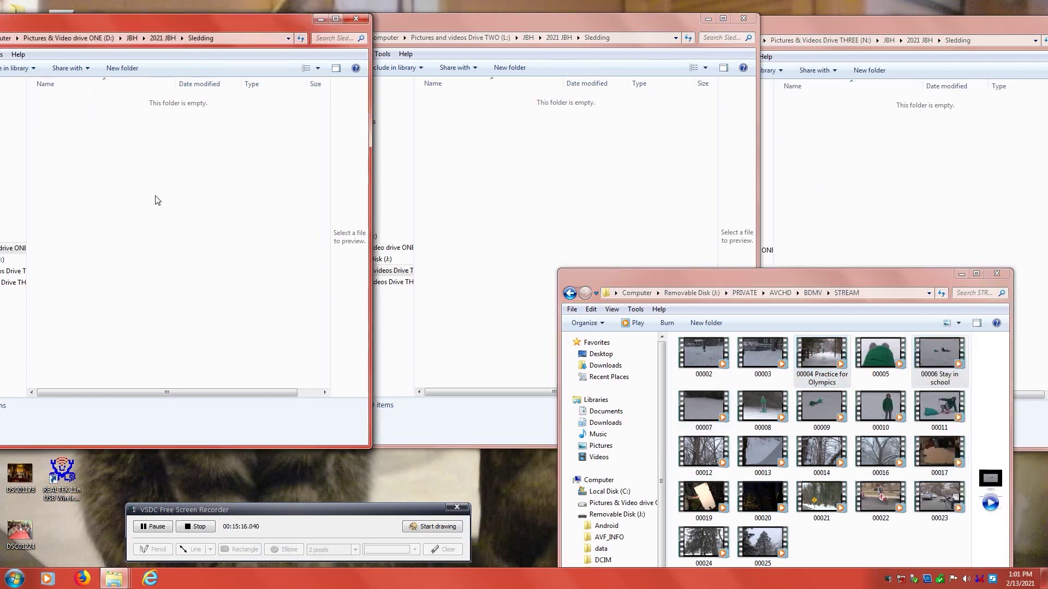
{"action": "left_click", "coordinate": [186, 275]}
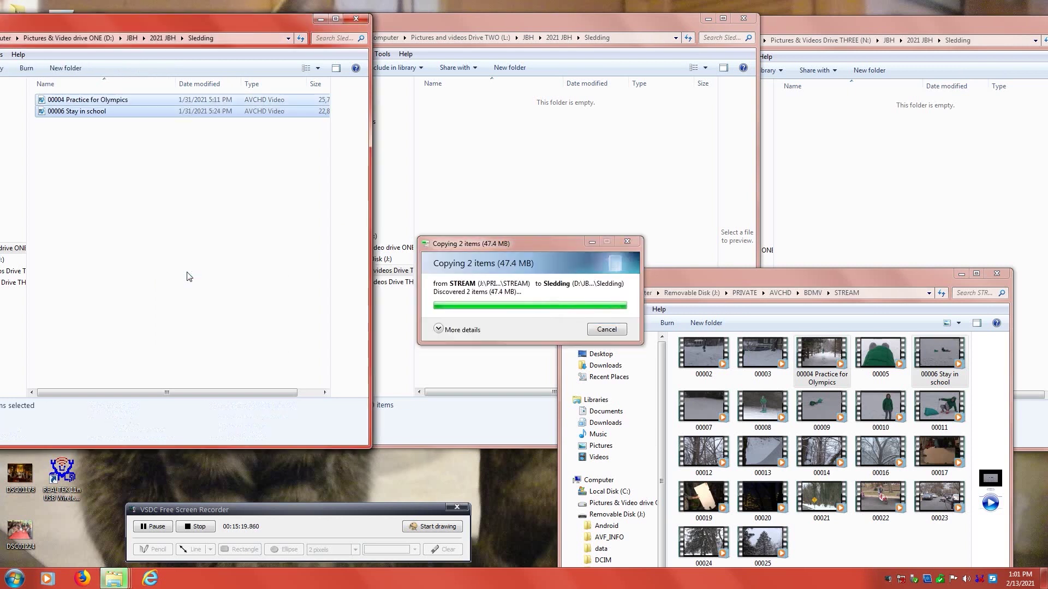
- Paste the two copied sledding videos into the Sledding folder on Drive TWO (L:)
{"action": "left_click", "coordinate": [471, 143]}
{"action": "right_click", "coordinate": [471, 143]}
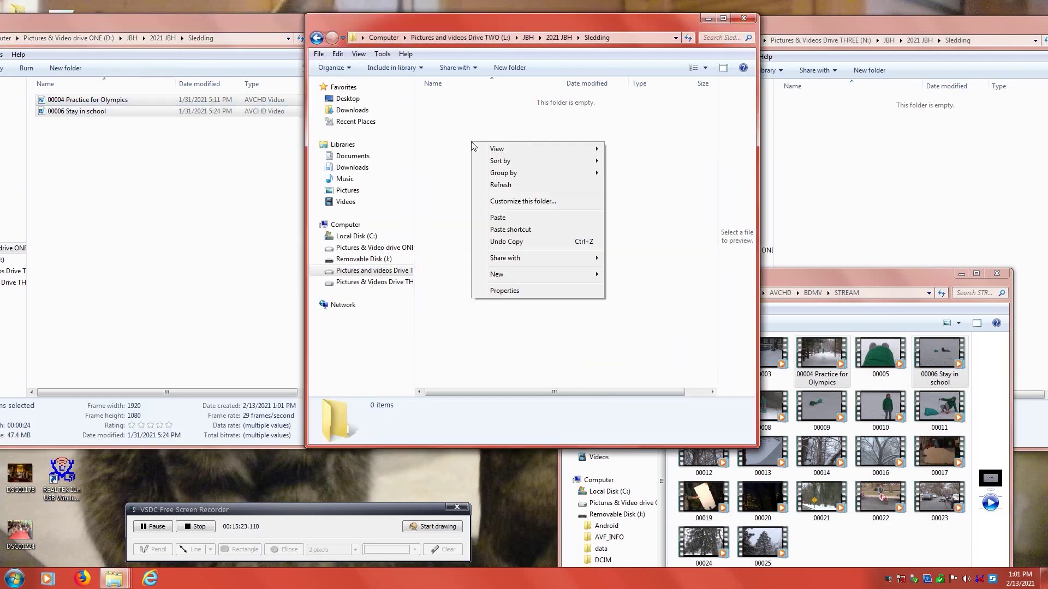
{"action": "left_click", "coordinate": [497, 218]}
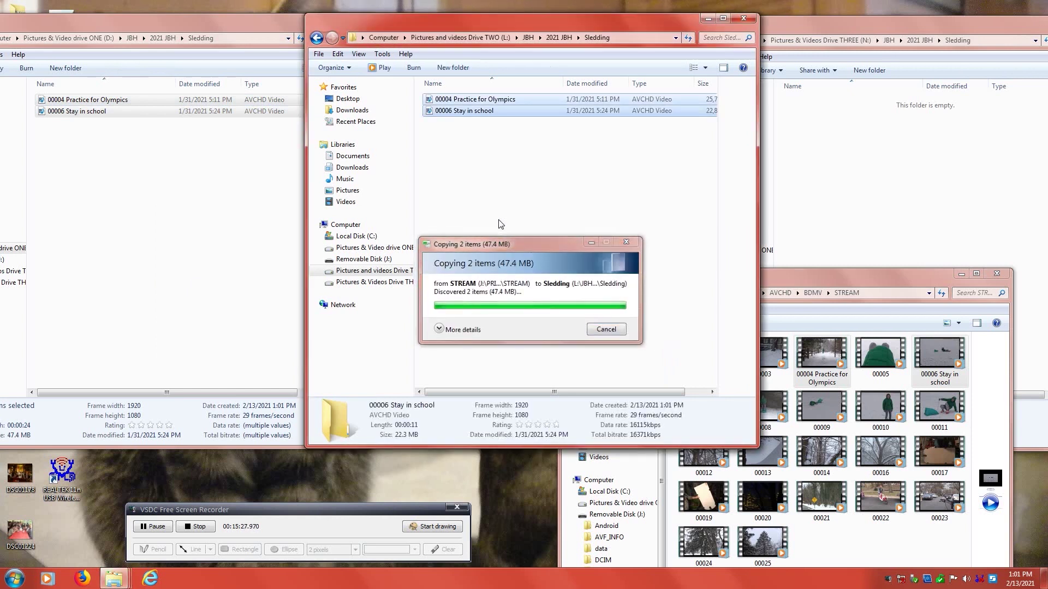
- Move 00004 Practice for Olympics and 00006 Stay in school from STREAM into the Sledding folder on Drive THREE (N:) by cutting and pasting
{"action": "left_click", "coordinate": [837, 280]}
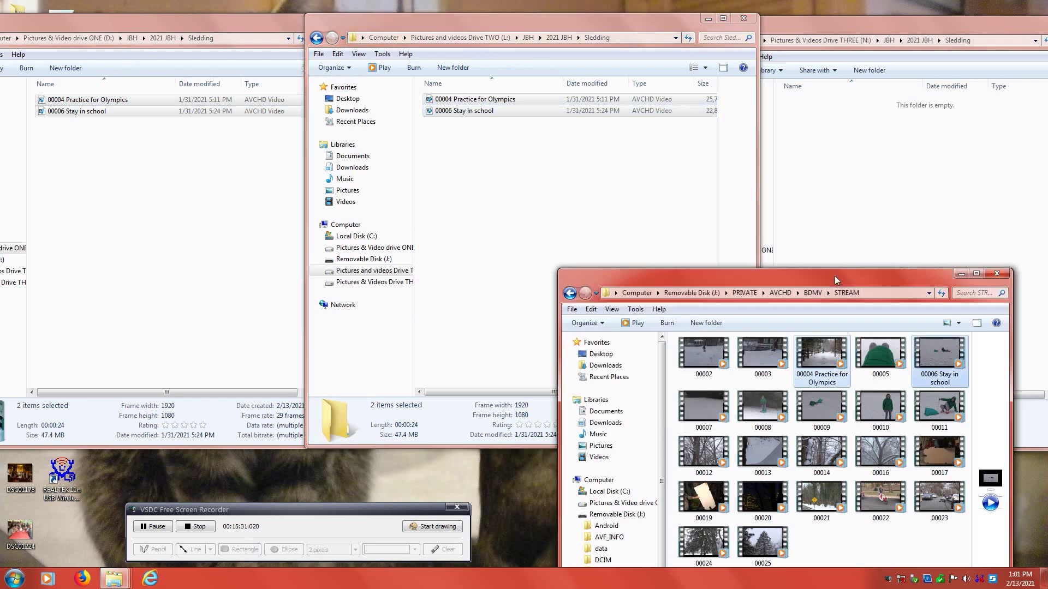
{"action": "right_click", "coordinate": [822, 380]}
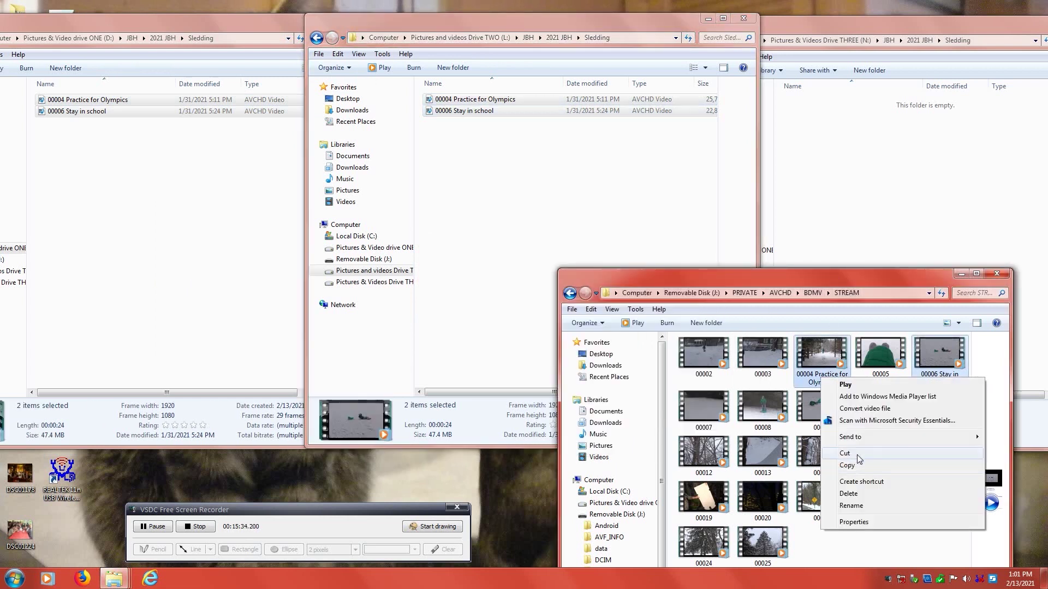
{"action": "left_click", "coordinate": [845, 454]}
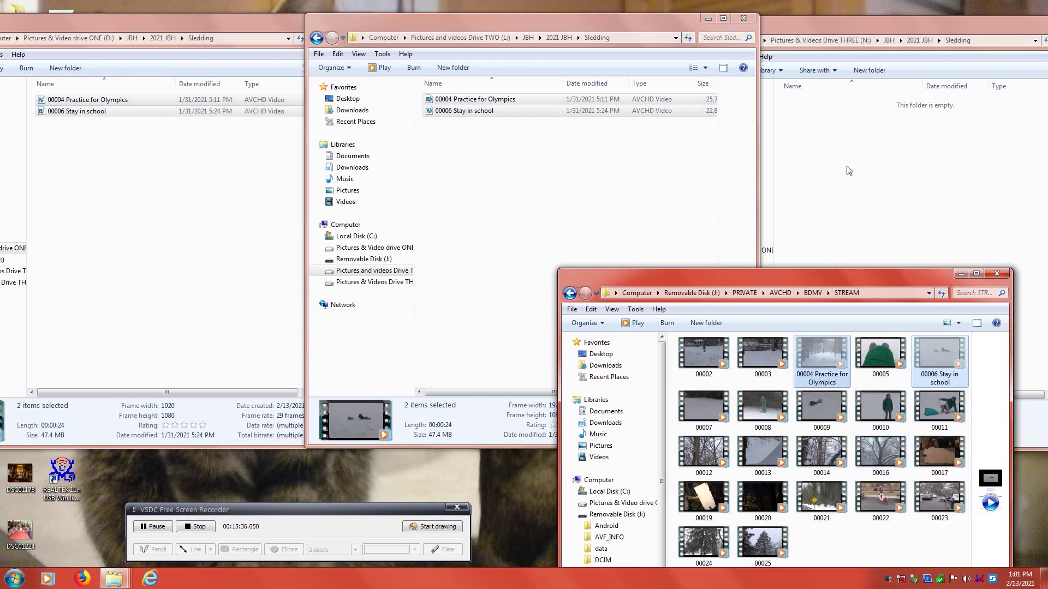
{"action": "left_click", "coordinate": [835, 138]}
{"action": "right_click", "coordinate": [833, 138]}
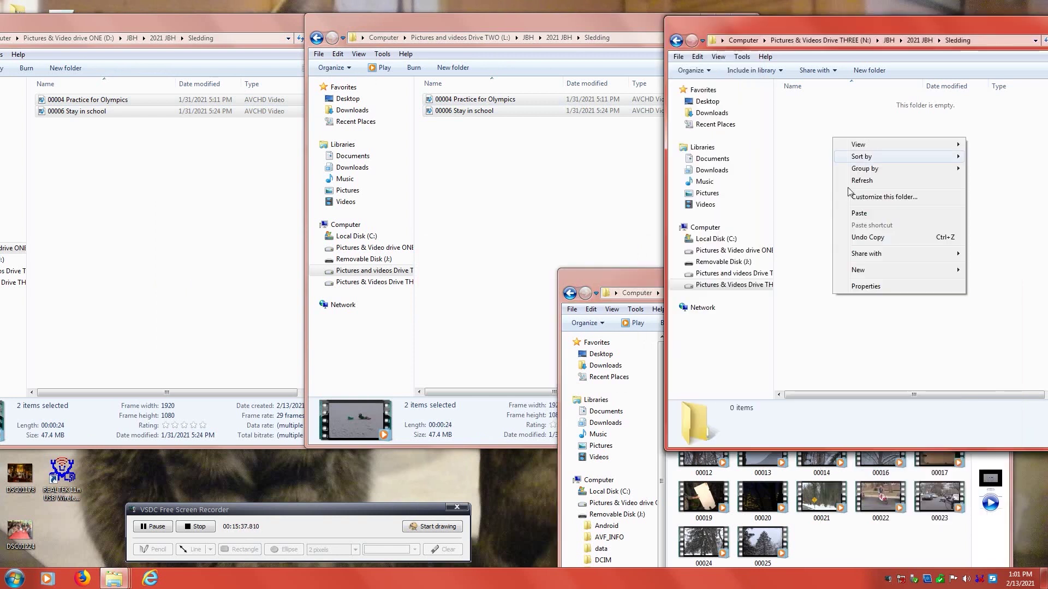
{"action": "left_click", "coordinate": [859, 214]}
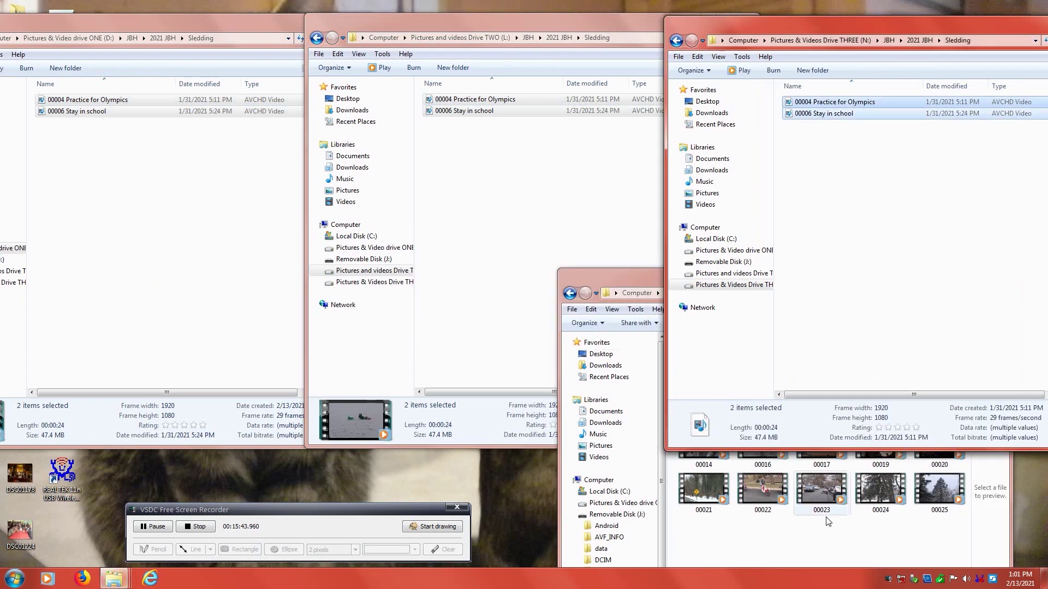
- Play video 00022 from the STREAM folder to check its content, and close the player
{"action": "left_click", "coordinate": [839, 537]}
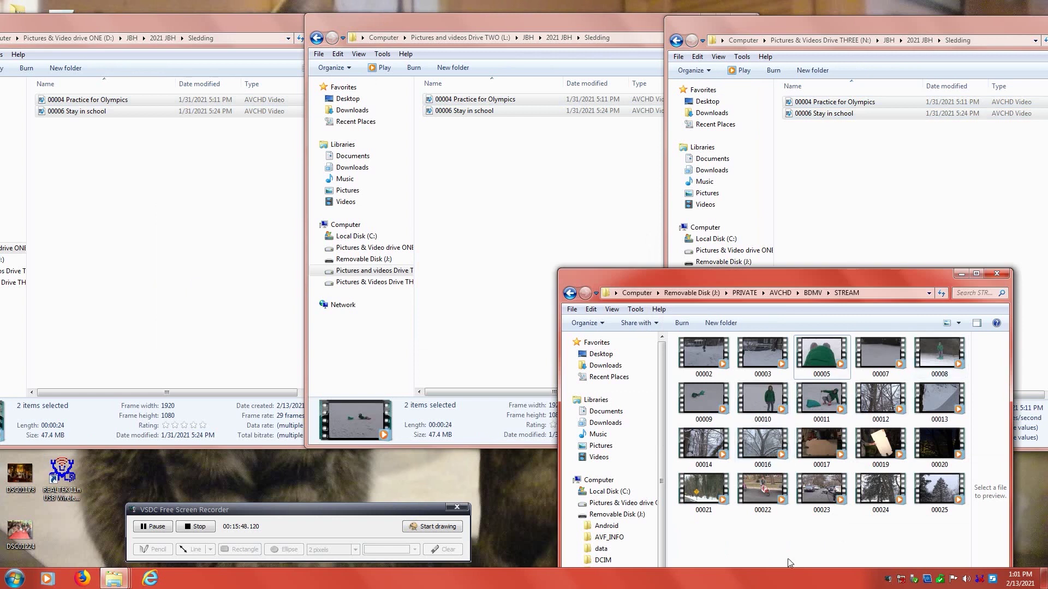
{"action": "left_click", "coordinate": [757, 496]}
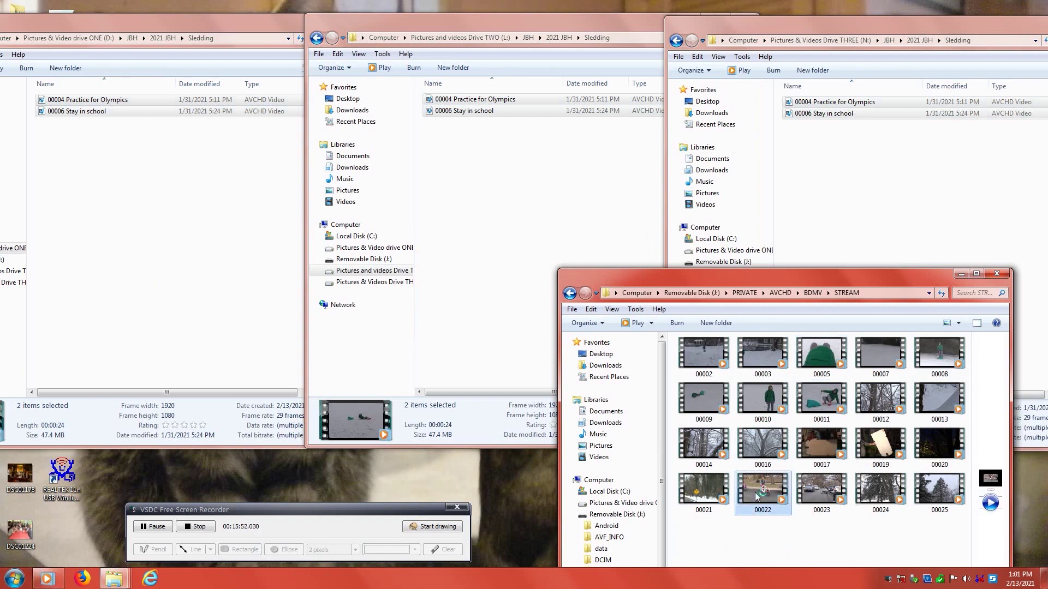
{"action": "double_click", "coordinate": [757, 496]}
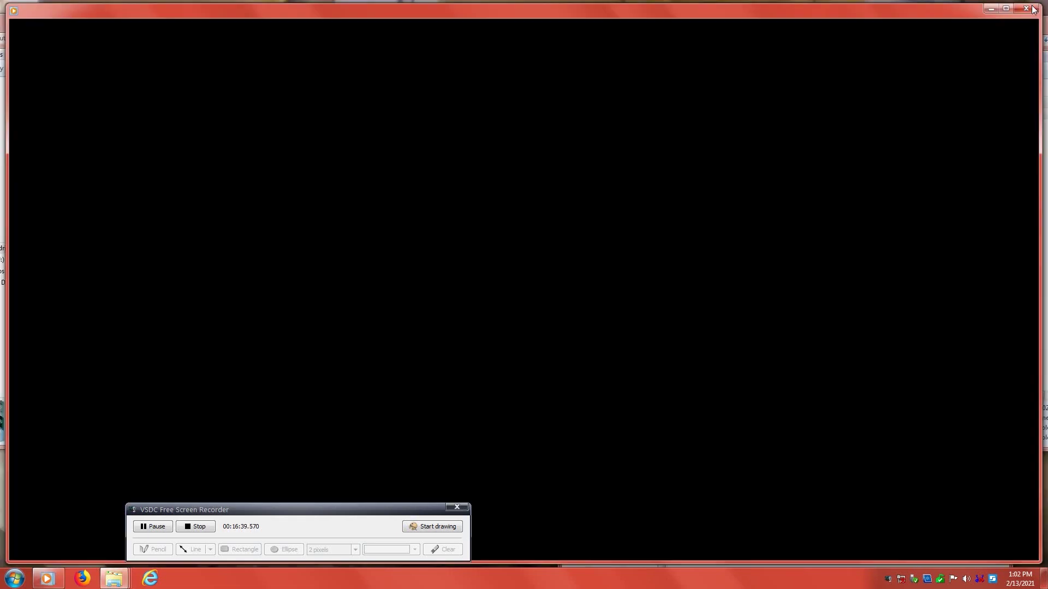
{"action": "left_click", "coordinate": [1031, 9]}
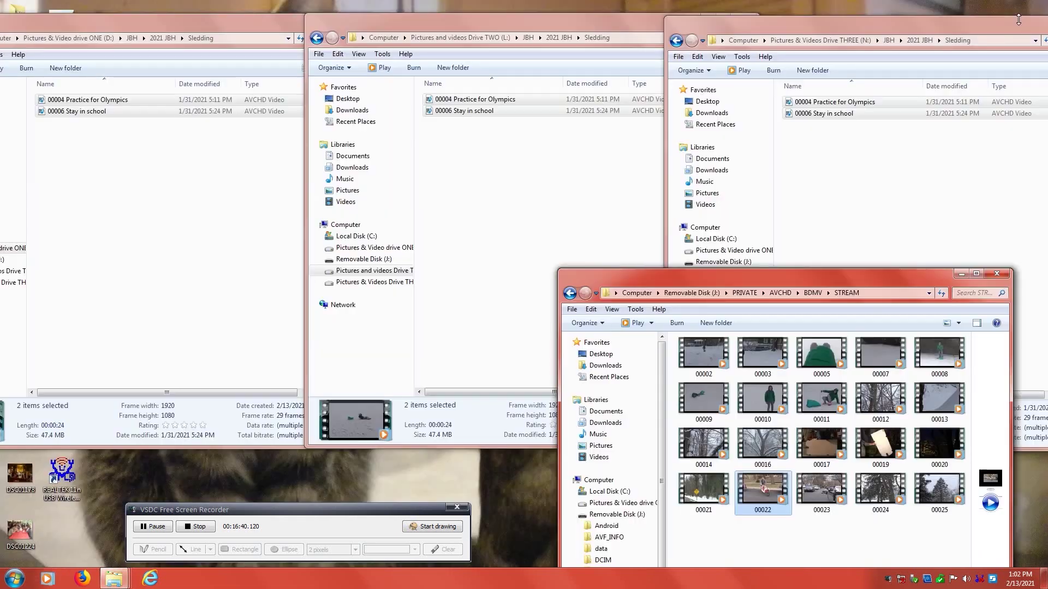
- Rename video 00022 in the STREAM folder as 00022 First eBullitt Ride 11yr old
{"action": "left_click", "coordinate": [773, 513]}
{"action": "left_click", "coordinate": [774, 511]}
{"action": "type", "text": "First e"}
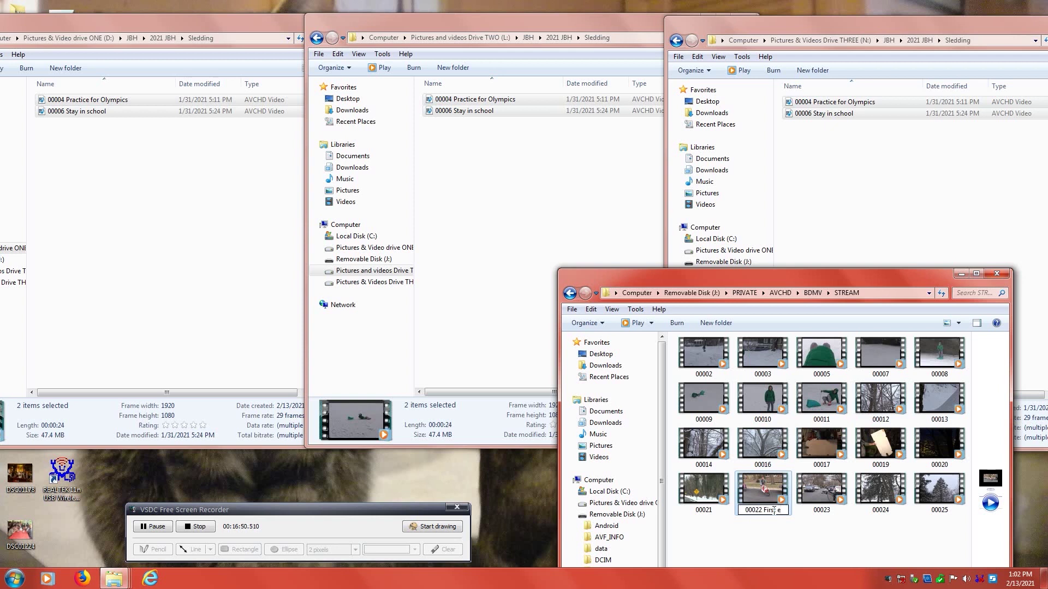
{"action": "type", "text": "Bullitt Ride 11yer"}
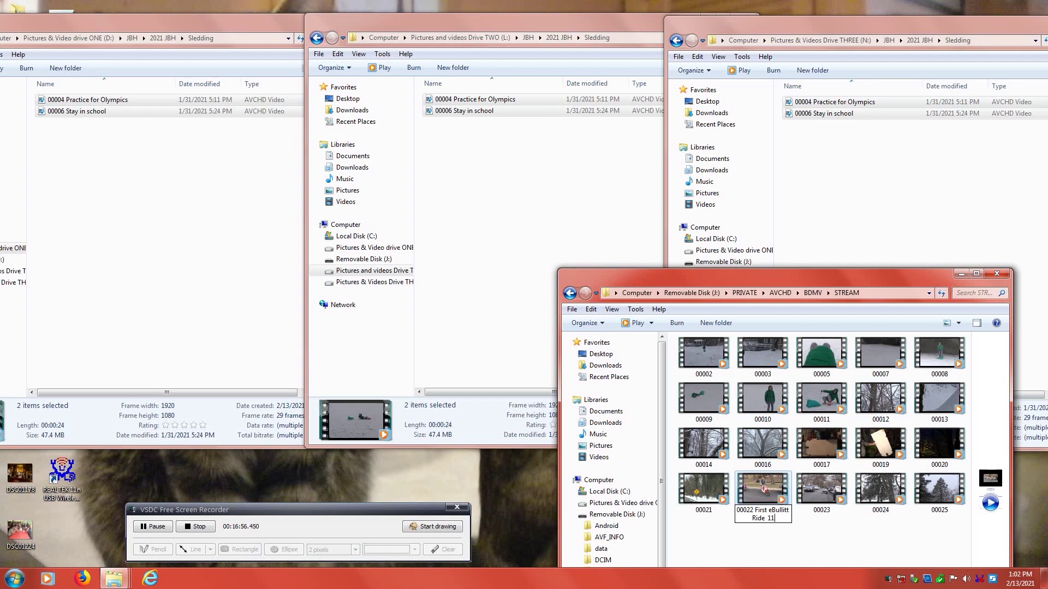
{"action": "key", "text": "BackSpace"}
{"action": "key", "text": "BackSpace"}
{"action": "type", "text": "r old"}
{"action": "left_click", "coordinate": [768, 555]}
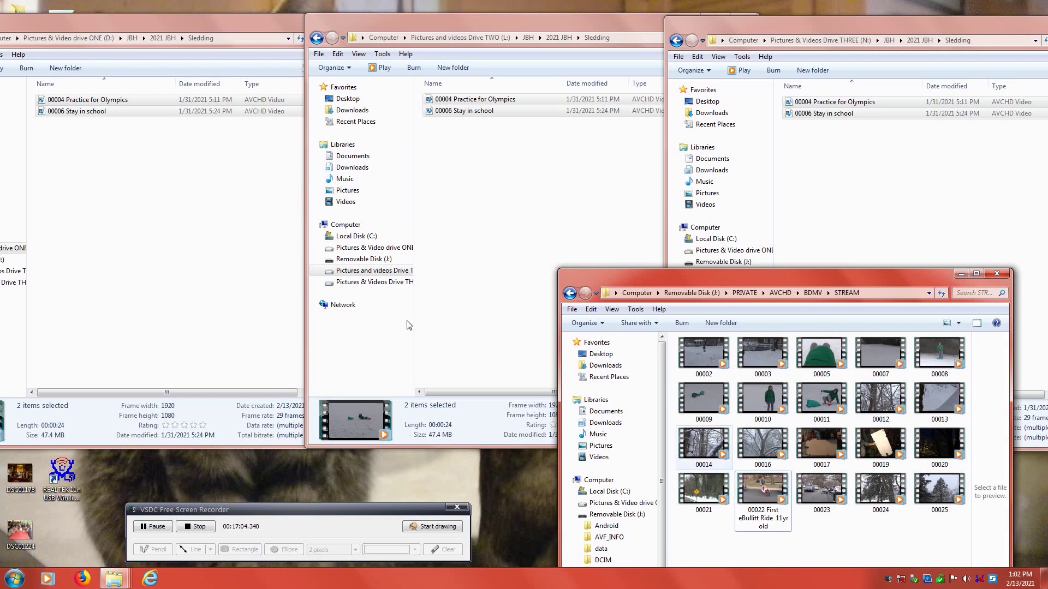
- Open Kasper's Cargos on all three picture and video drives and select the misc shots folder in each
{"action": "left_click", "coordinate": [50, 38]}
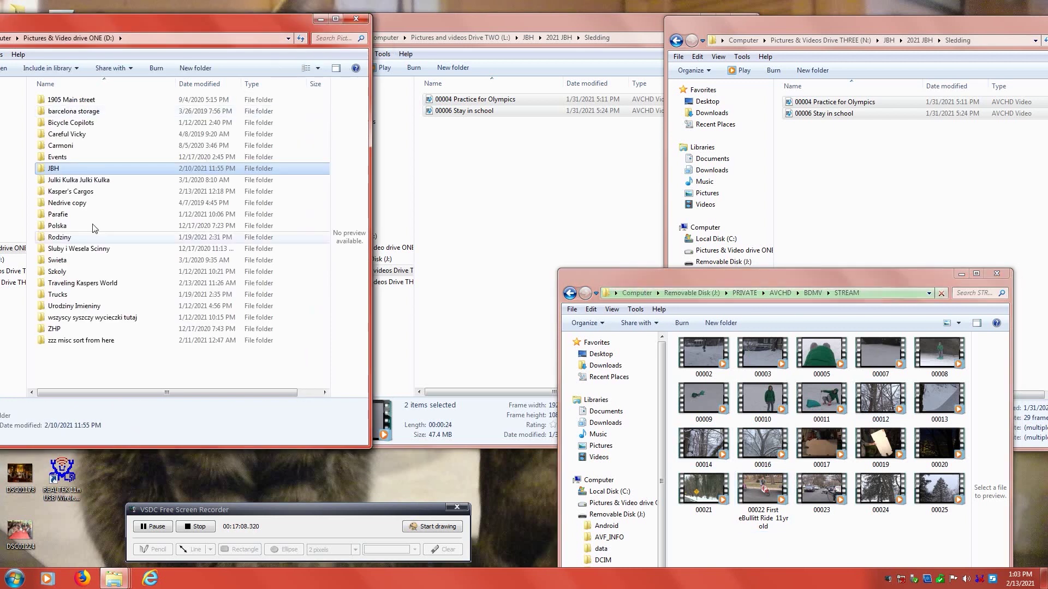
{"action": "left_click", "coordinate": [103, 196]}
{"action": "double_click", "coordinate": [102, 196]}
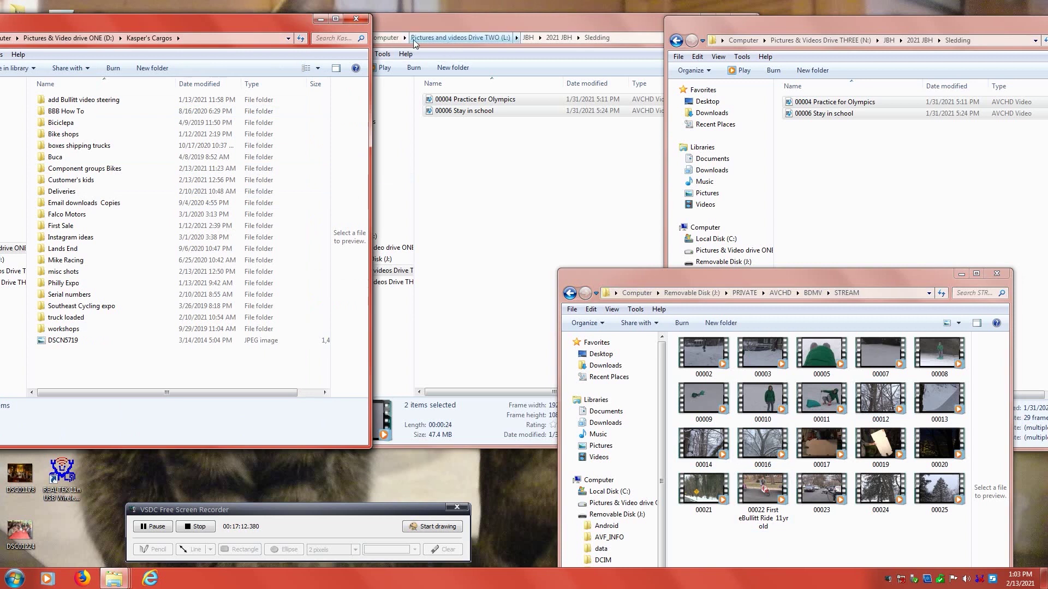
{"action": "left_click", "coordinate": [389, 38]}
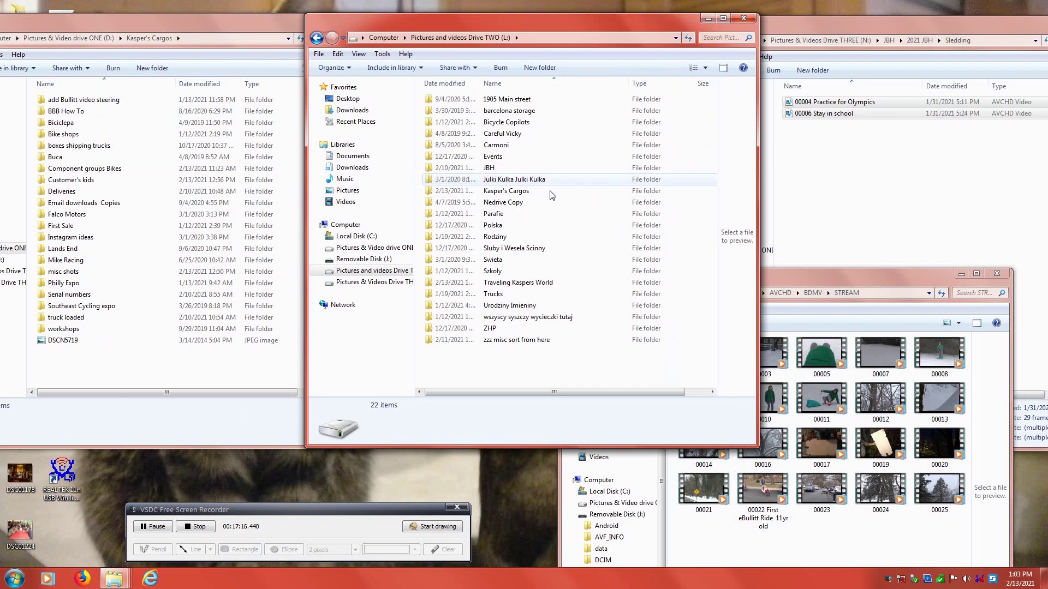
{"action": "double_click", "coordinate": [516, 192]}
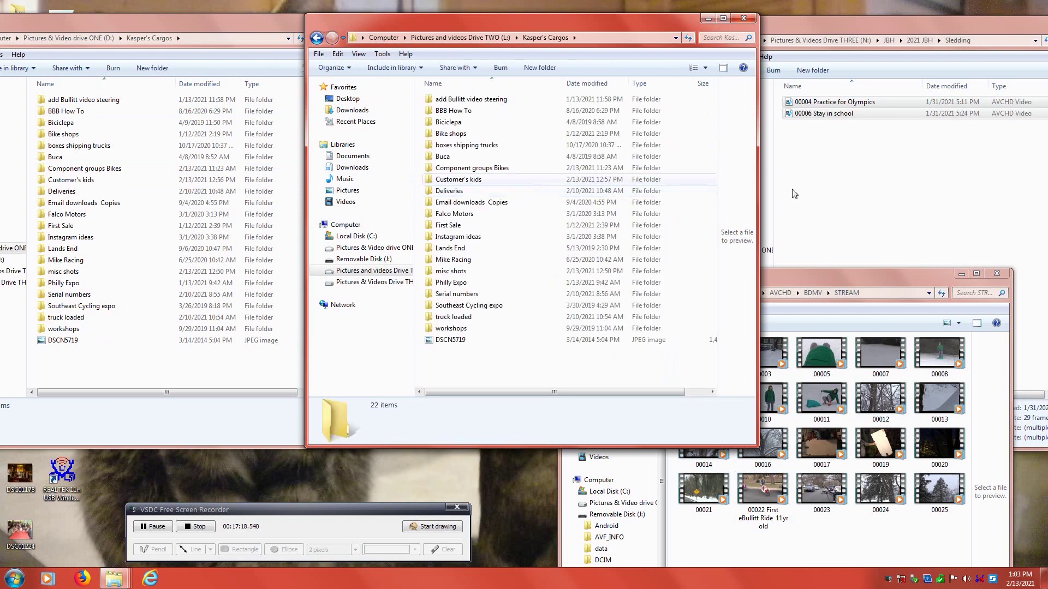
{"action": "left_click", "coordinate": [827, 47]}
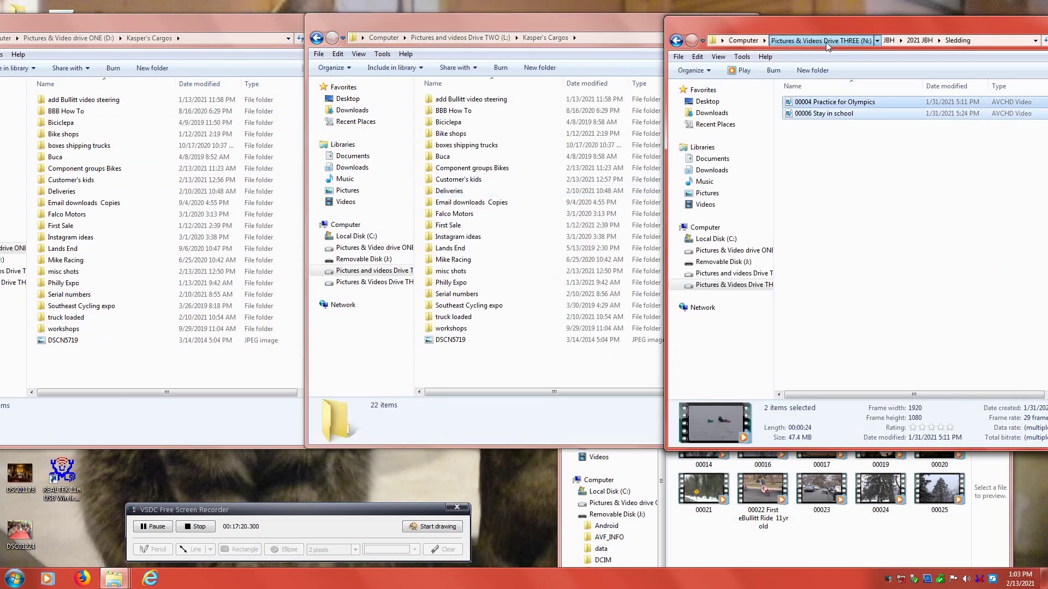
{"action": "left_click", "coordinate": [826, 42]}
{"action": "double_click", "coordinate": [832, 195]}
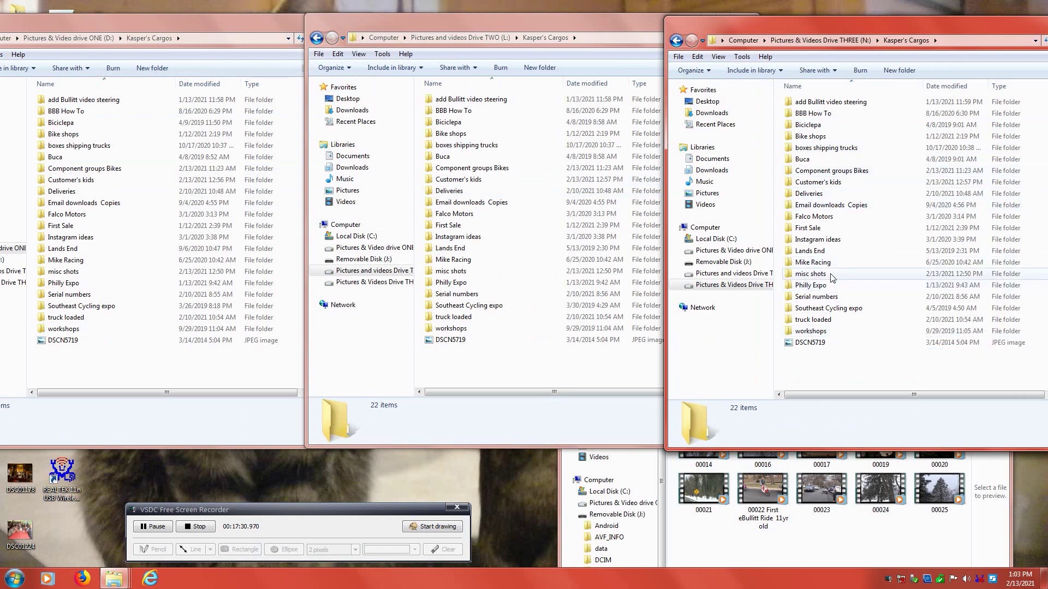
{"action": "left_click", "coordinate": [833, 278]}
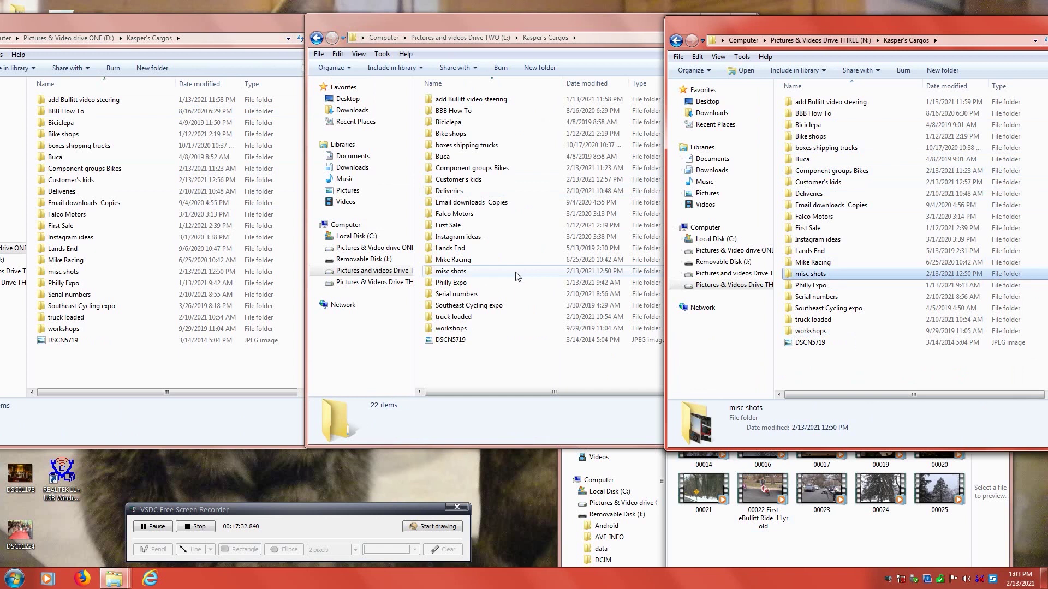
{"action": "left_click", "coordinate": [516, 273]}
{"action": "left_click", "coordinate": [134, 273]}
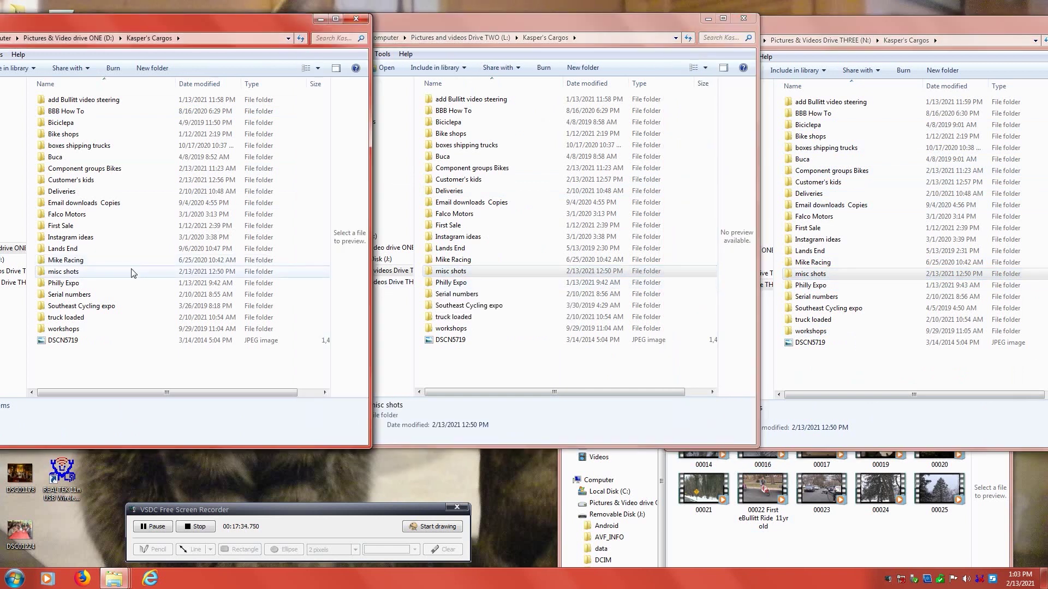
- Copy 00022 First eBullitt Ride 11yr old from STREAM into the misc shots folder on drive ONE (D:)
{"action": "left_click", "coordinate": [794, 553]}
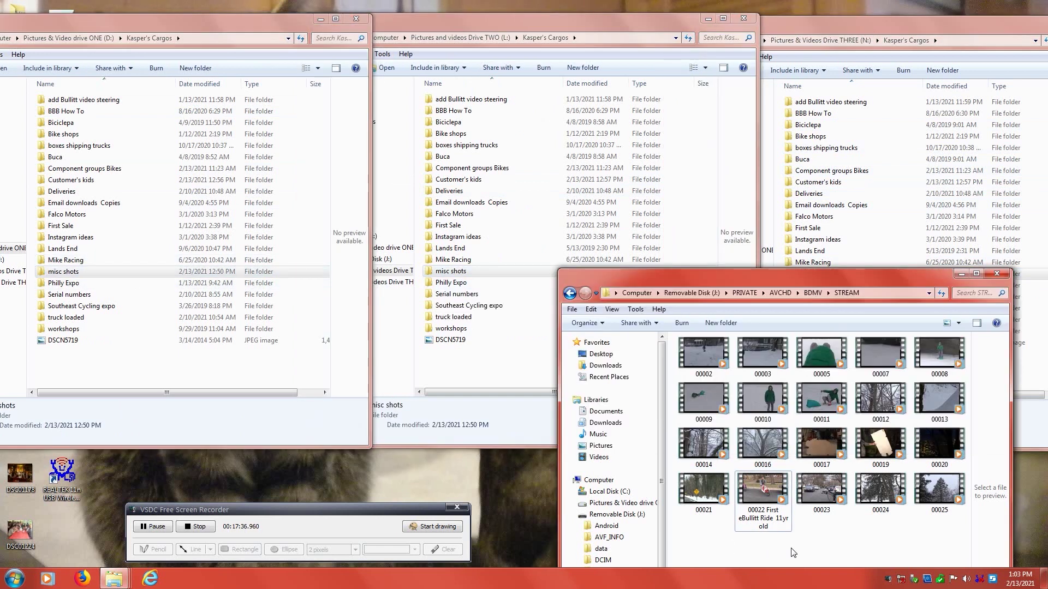
{"action": "right_click", "coordinate": [763, 497]}
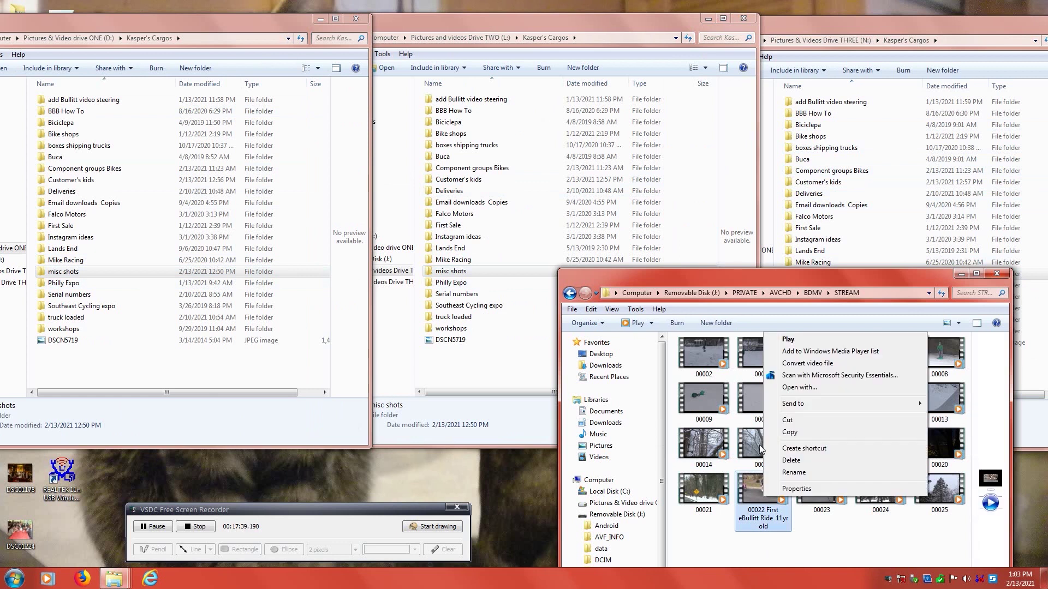
{"action": "left_click", "coordinate": [789, 432]}
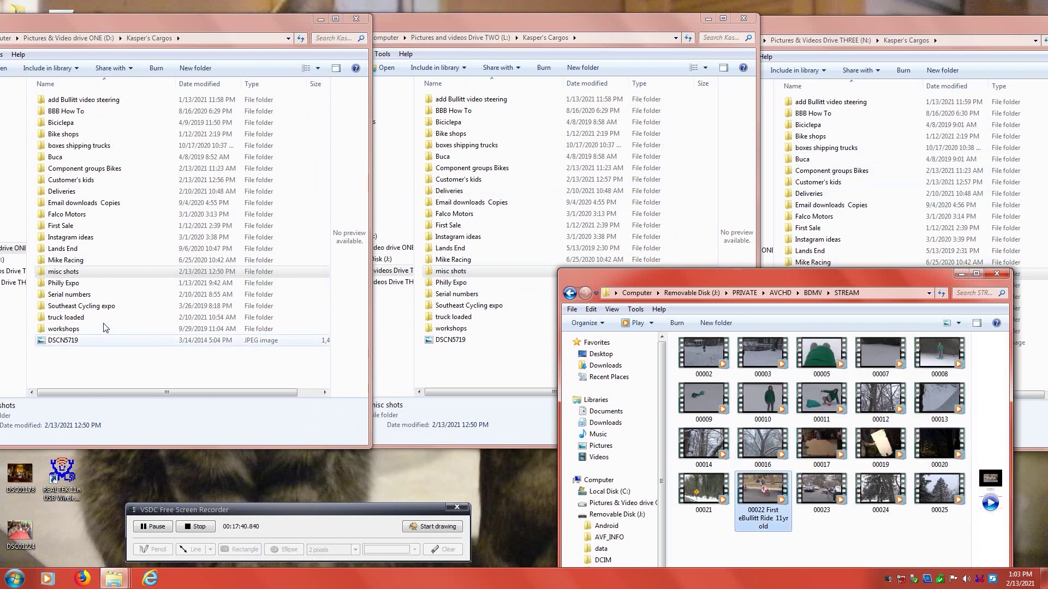
{"action": "left_click", "coordinate": [101, 272]}
{"action": "right_click", "coordinate": [107, 279]}
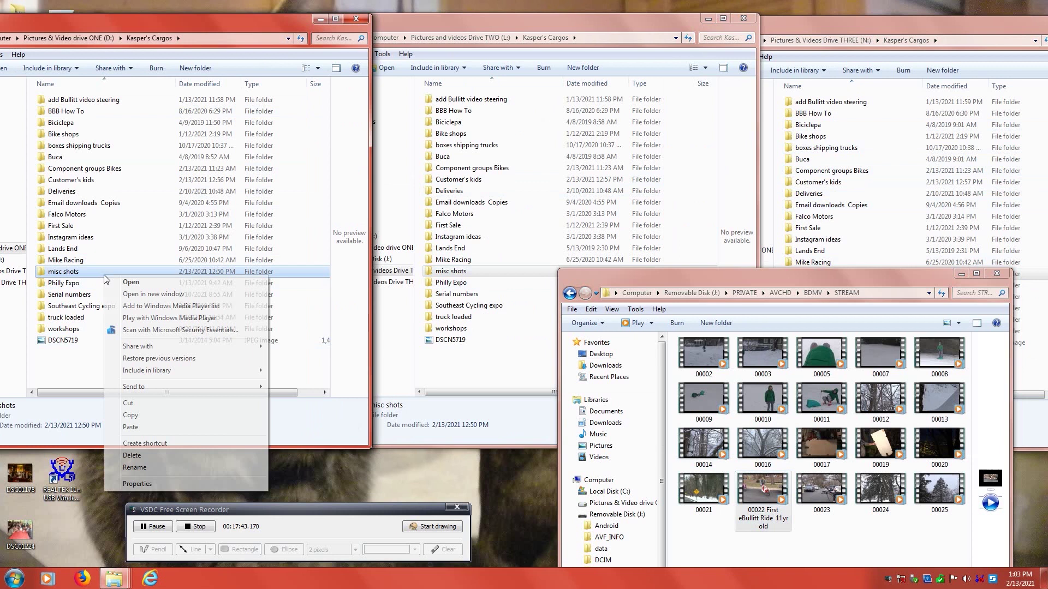
{"action": "left_click", "coordinate": [131, 428]}
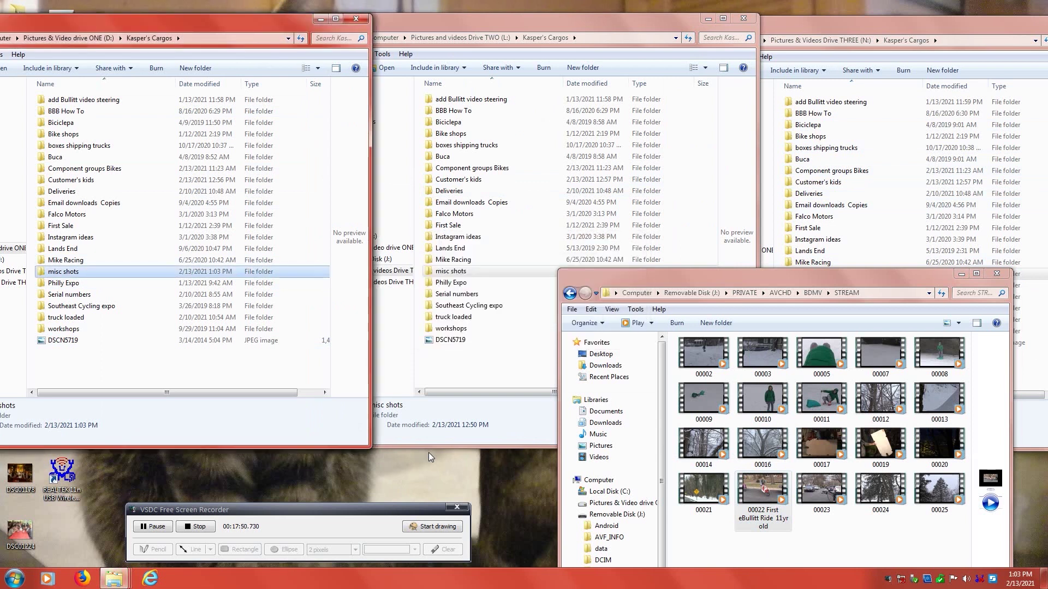
- Paste the copied eBullitt ride video into the misc shots folder in Kasper's Cargos on Drive TWO (L:)
{"action": "left_click", "coordinate": [481, 274]}
{"action": "right_click", "coordinate": [479, 274]}
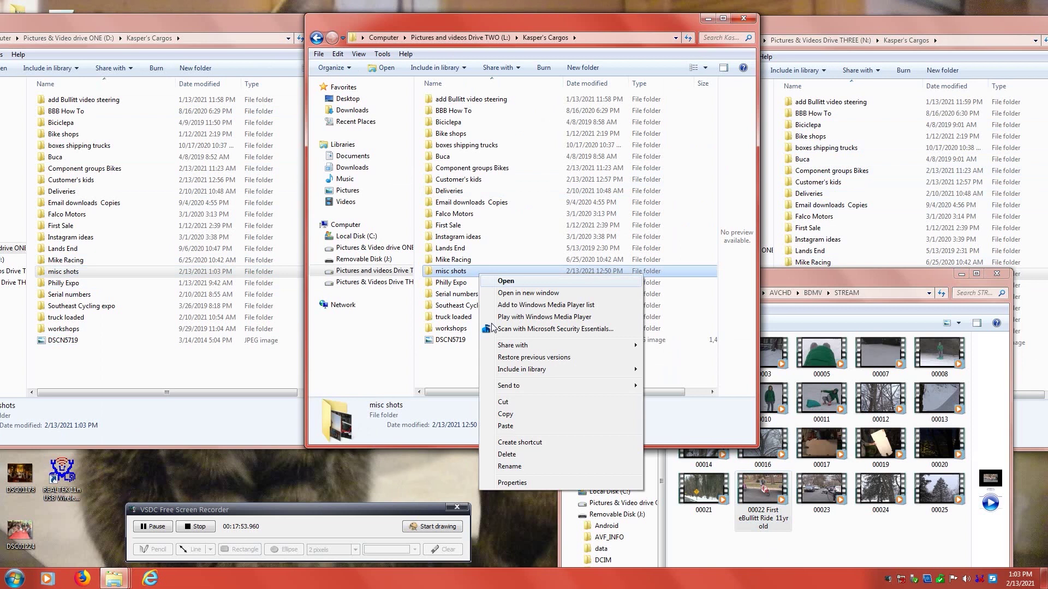
{"action": "left_click", "coordinate": [505, 426]}
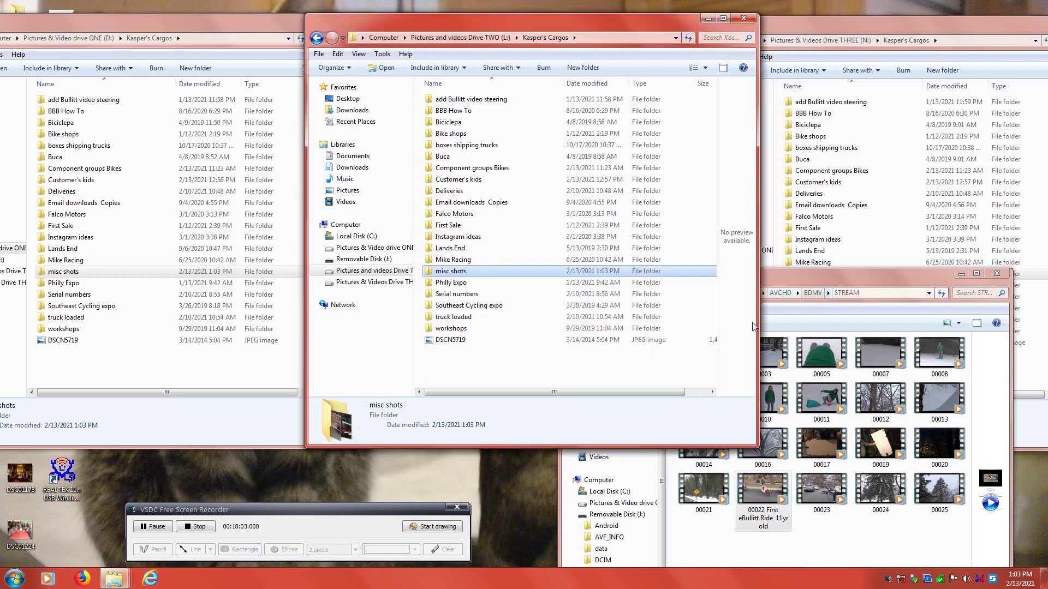
- Move 00022 First eBullitt Ride 11yr old from STREAM into the misc shots folder in Kasper's Cargos on Drive THREE (N:)
{"action": "left_click", "coordinate": [832, 272]}
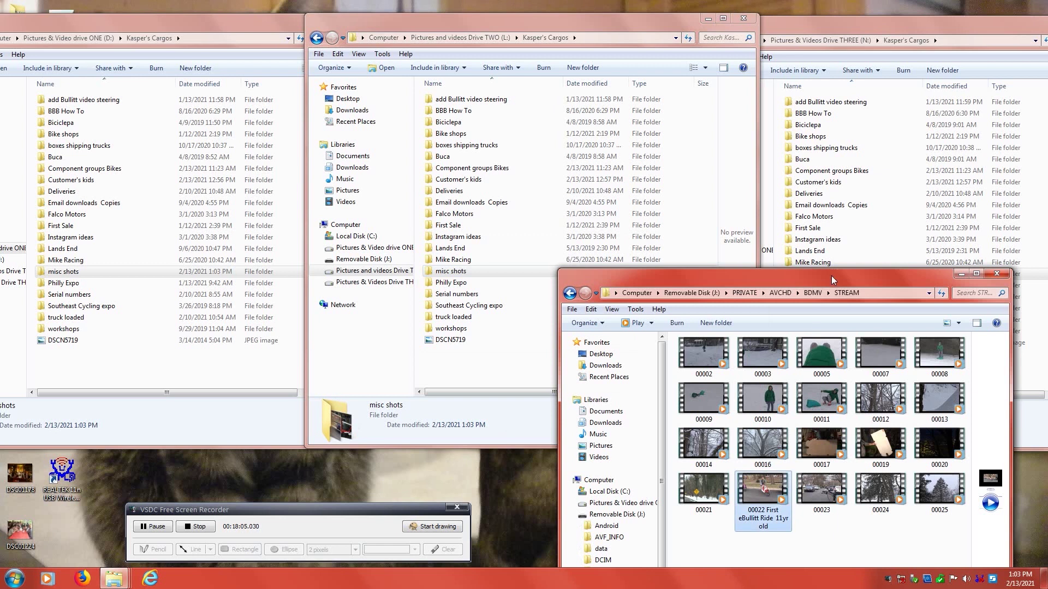
{"action": "right_click", "coordinate": [768, 495]}
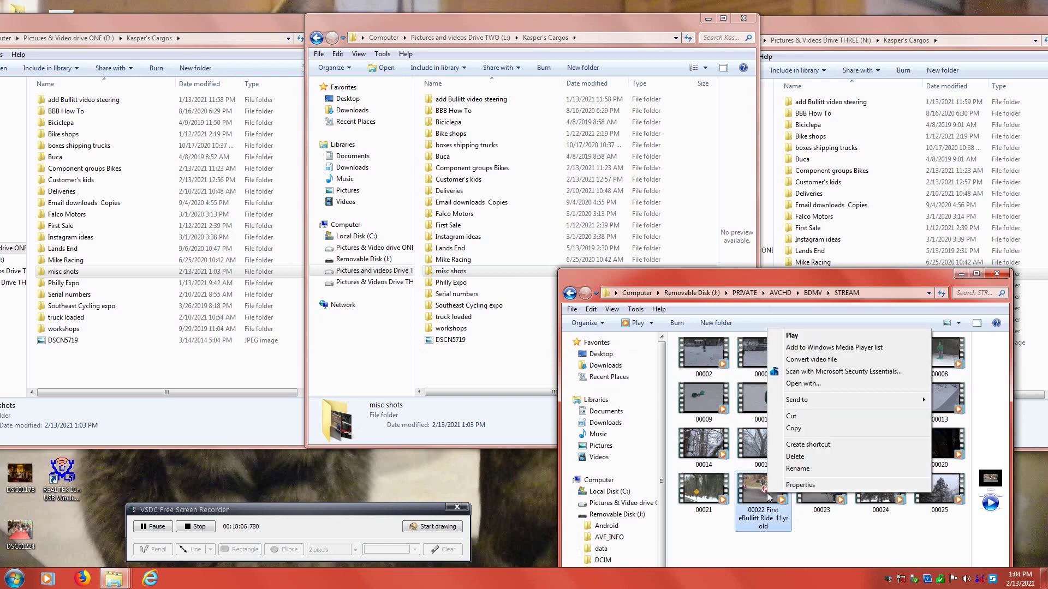
{"action": "left_click", "coordinate": [791, 417]}
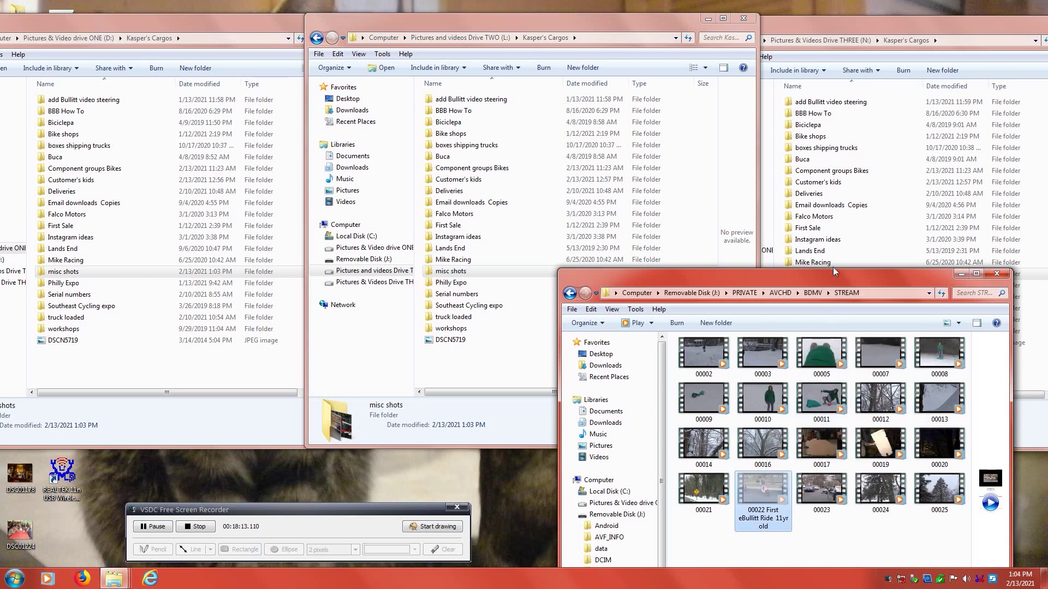
{"action": "left_click", "coordinate": [837, 28]}
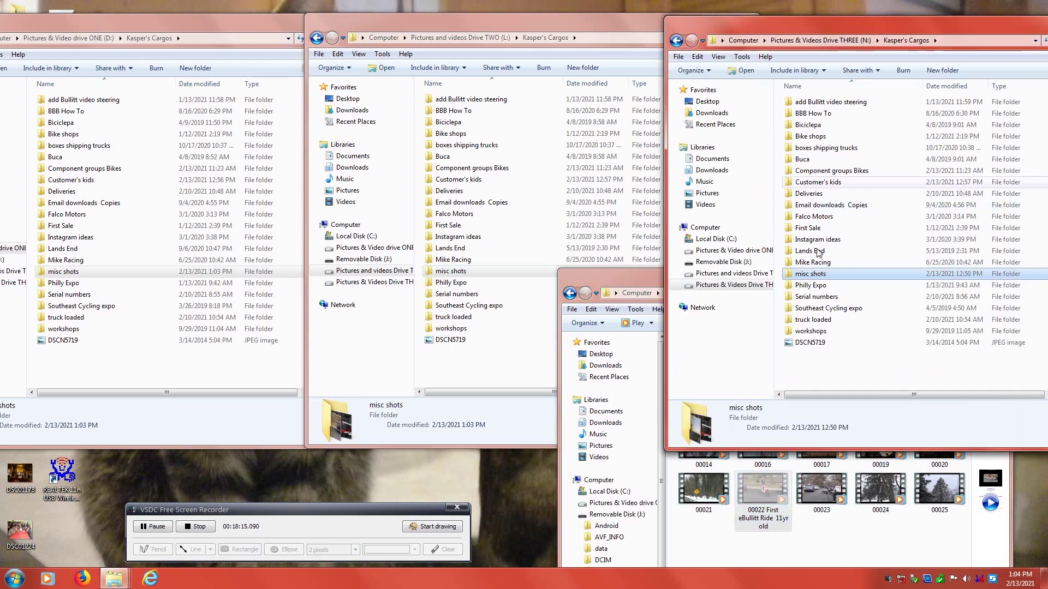
{"action": "right_click", "coordinate": [846, 275]}
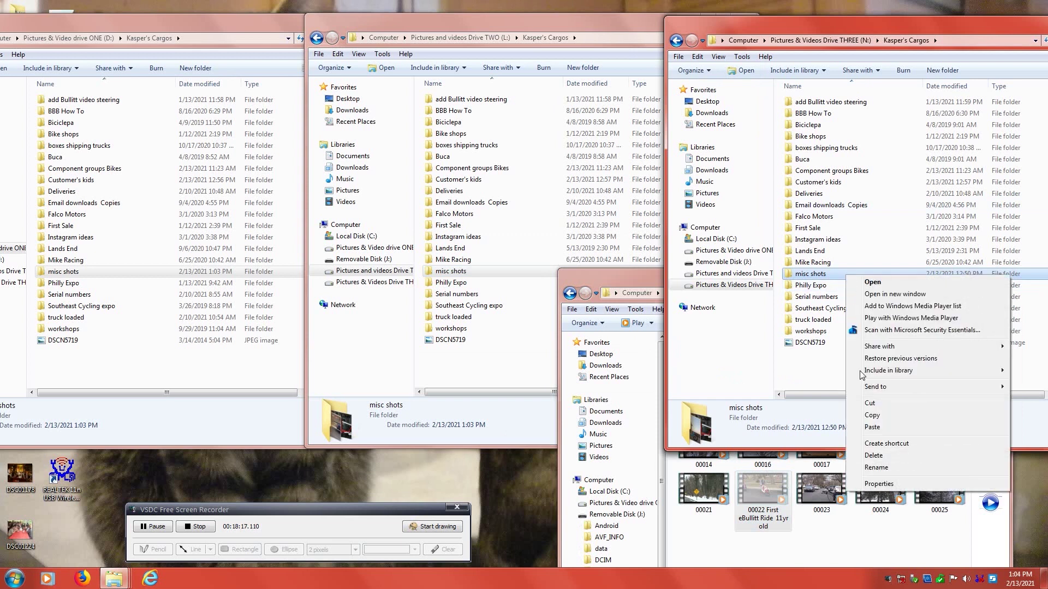
{"action": "left_click", "coordinate": [873, 428]}
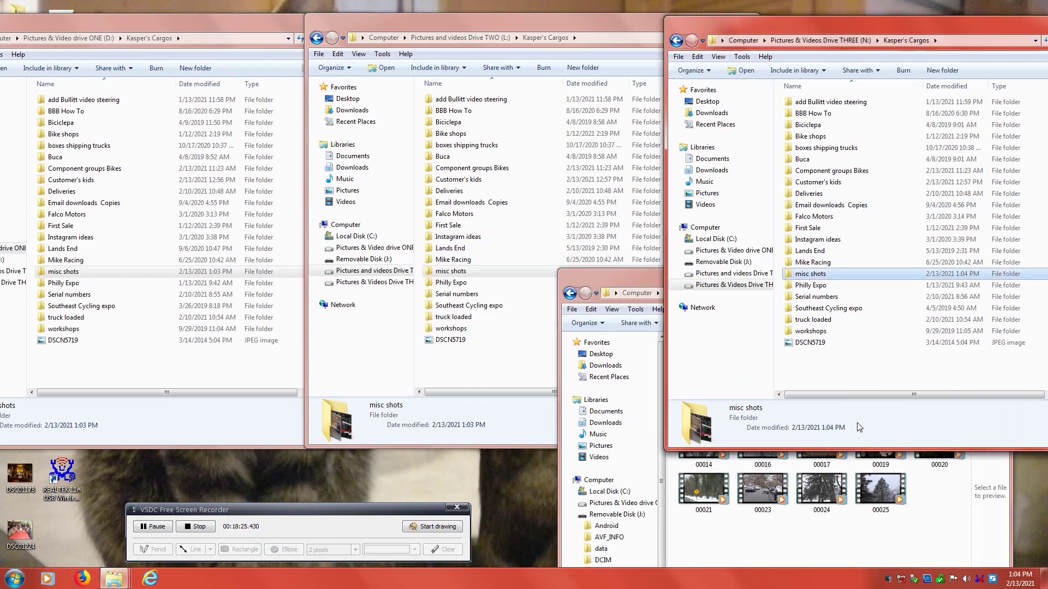
- Close the open misc shots folder windows of drives THREE (N:), TWO (L:) and ONE (D:)
{"action": "left_click", "coordinate": [711, 546]}
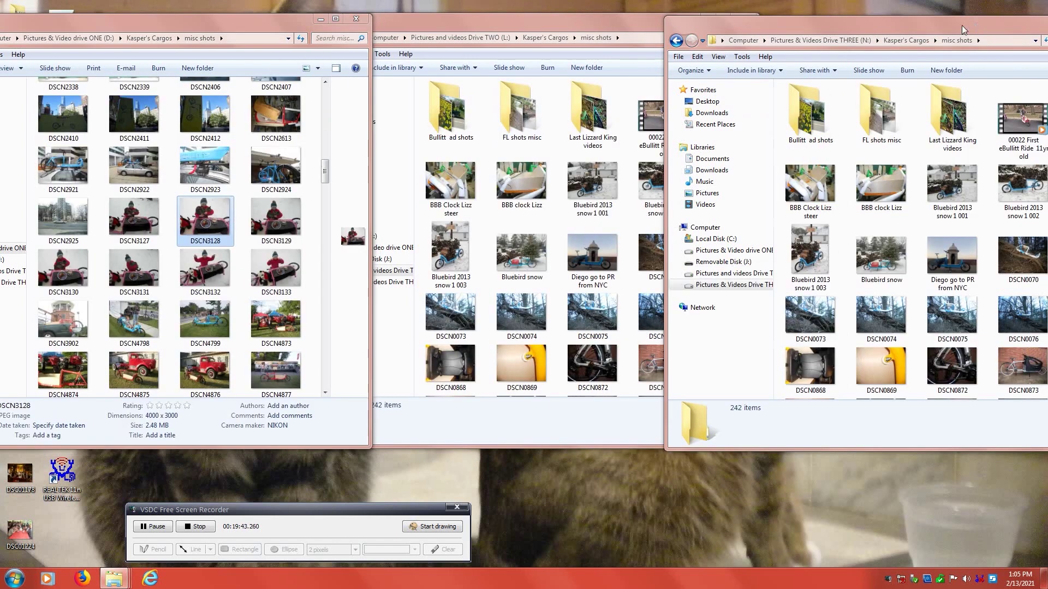
{"action": "left_click_drag", "start_coordinate": [963, 30], "coordinate": [813, 27]}
{"action": "left_click", "coordinate": [956, 19]}
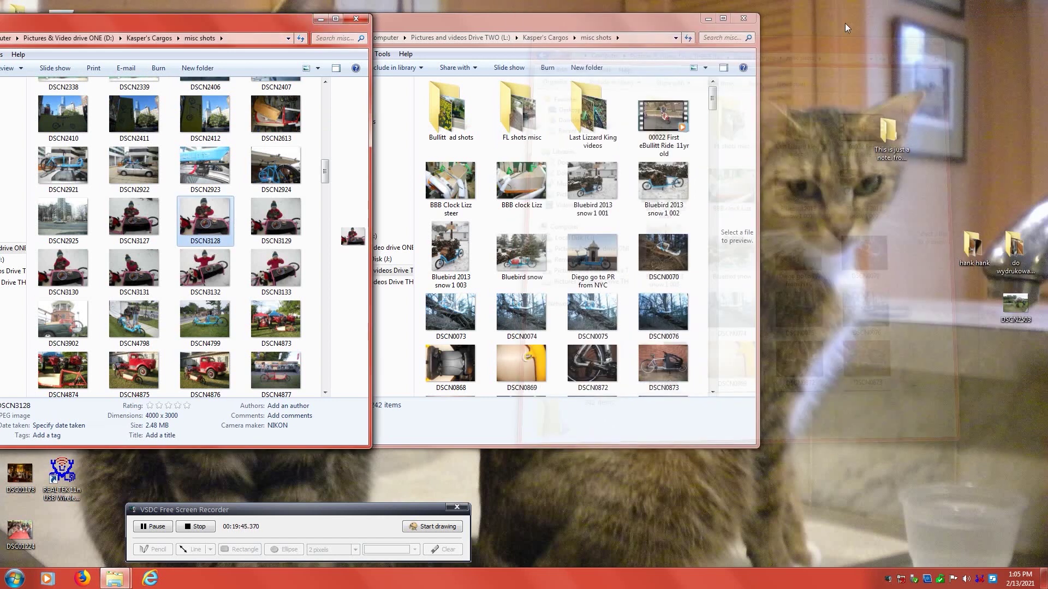
{"action": "left_click", "coordinate": [743, 18]}
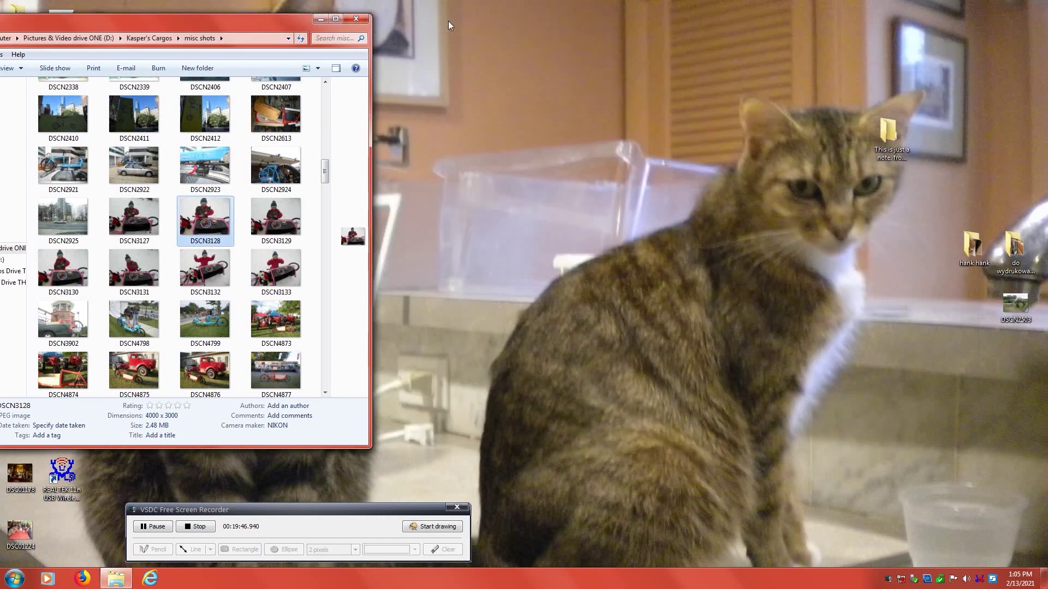
{"action": "left_click", "coordinate": [364, 21]}
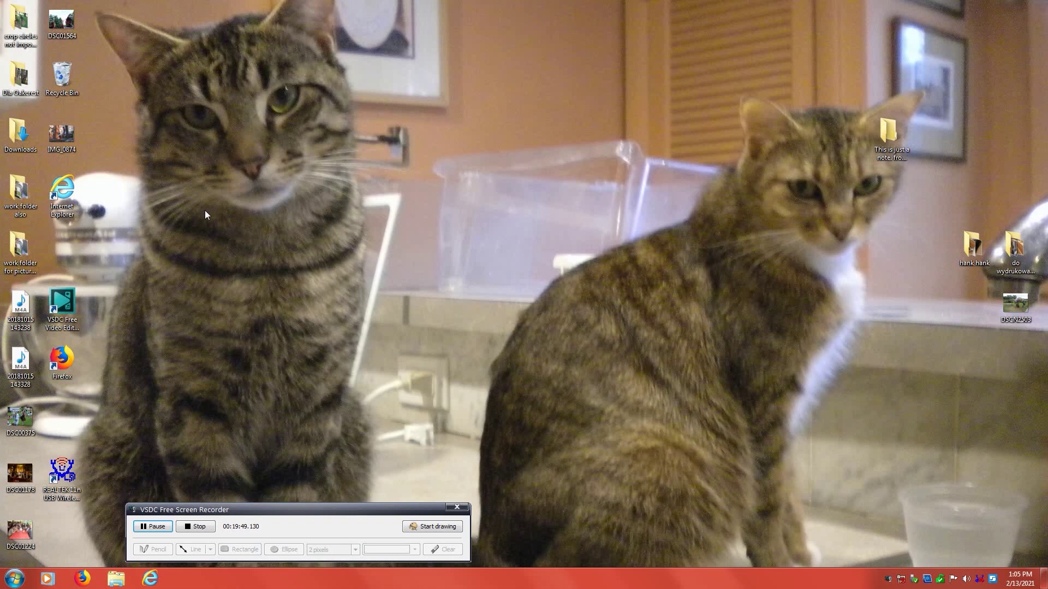
- Safely eject the USB to ATA/ATAPI Bridge holding drives TWO (L:) and THREE (N:), and dismiss the notification
{"action": "left_click", "coordinate": [915, 580]}
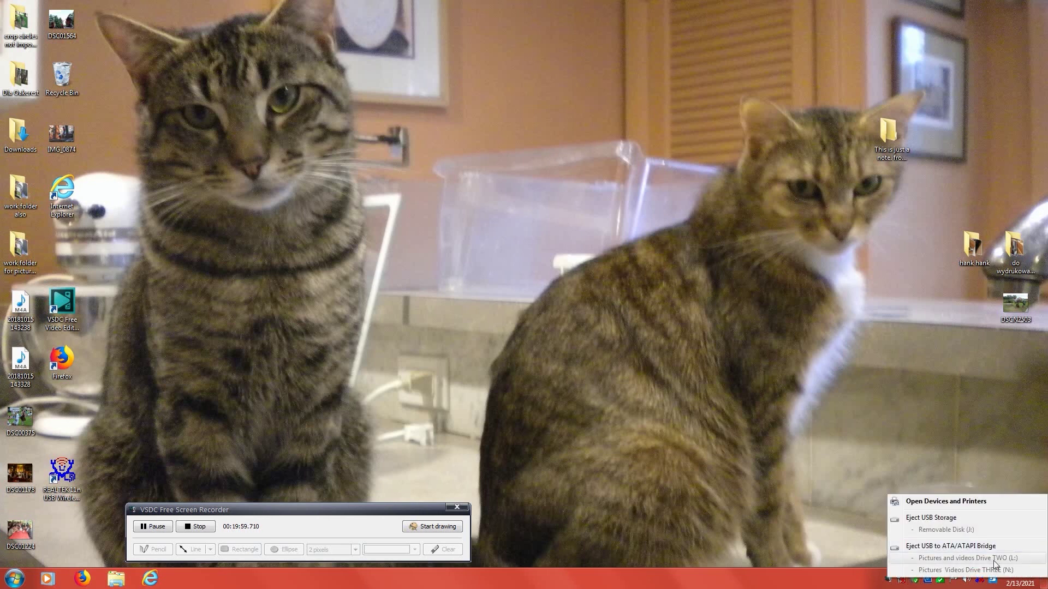
{"action": "left_click", "coordinate": [967, 547]}
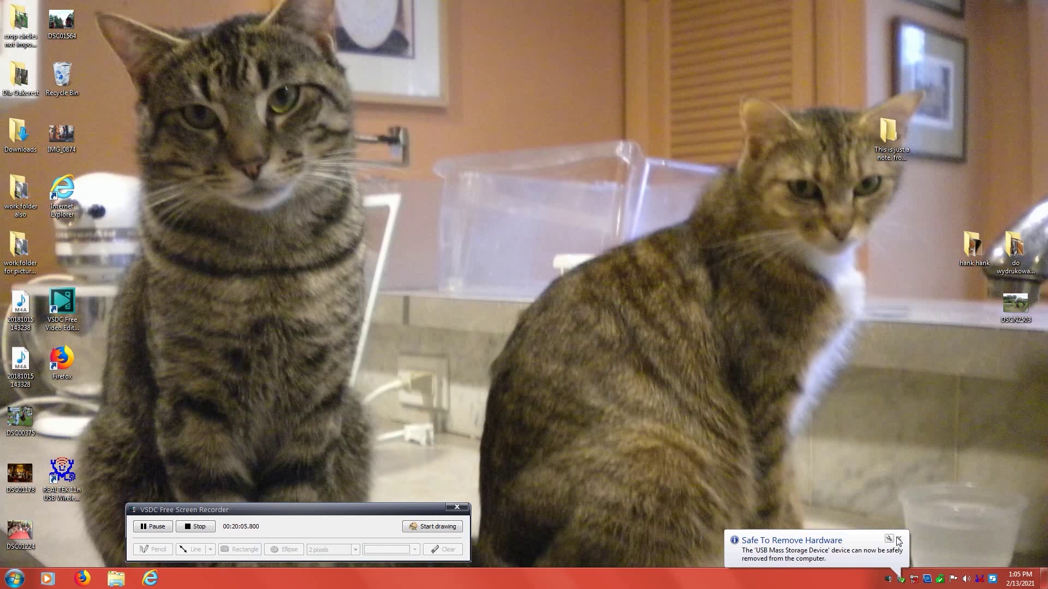
{"action": "left_click", "coordinate": [900, 540]}
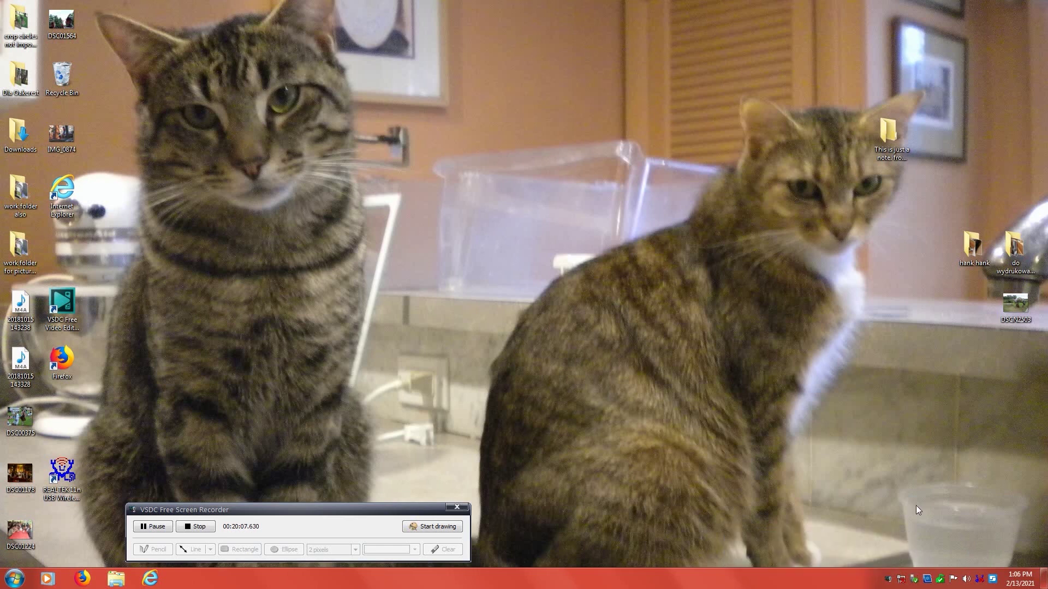